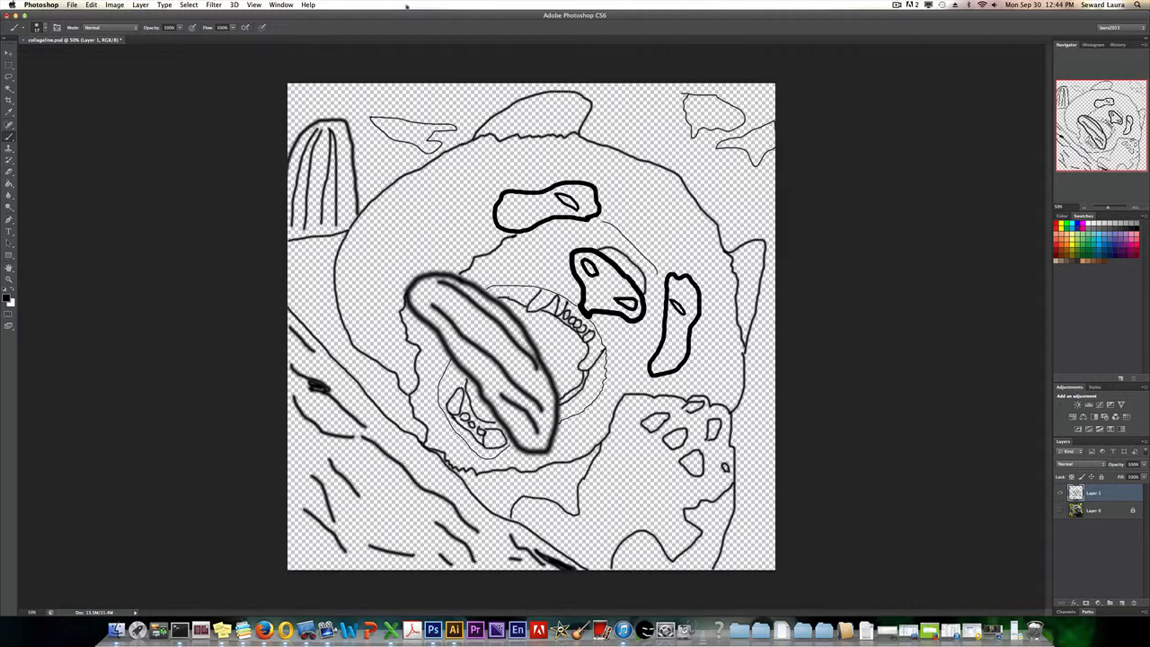
# Erase the stray line end on the background shape near the drawing's upper-right corner with the Eraser at 100% opacity.
pyautogui.click(280, 5)
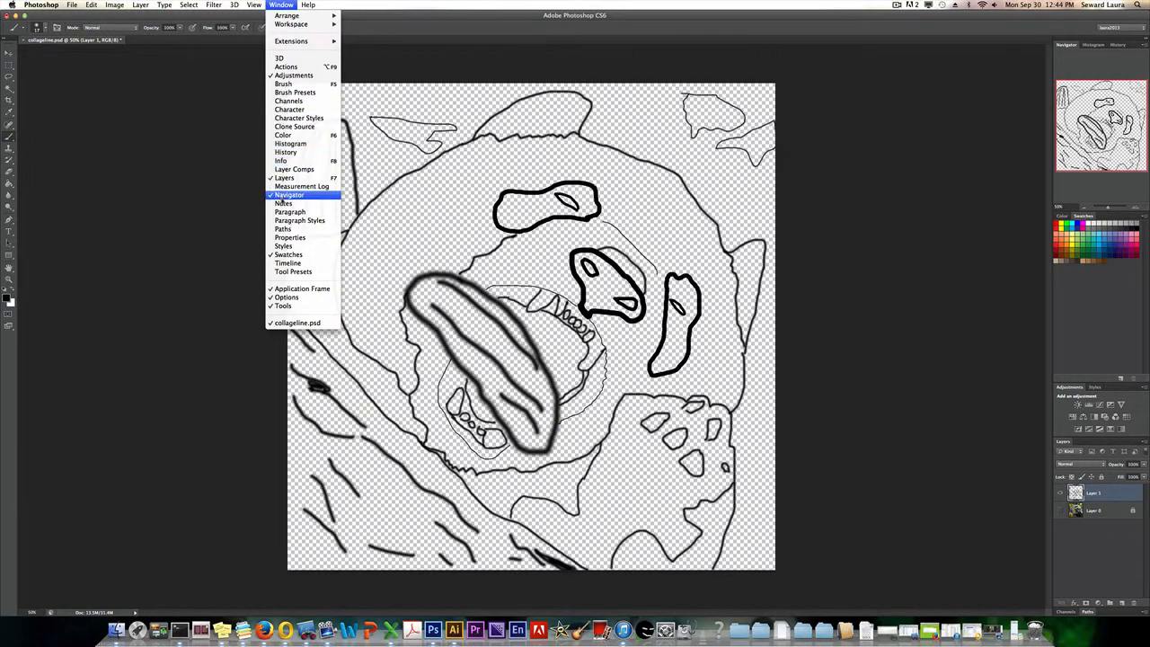
pyautogui.click(1134, 123)
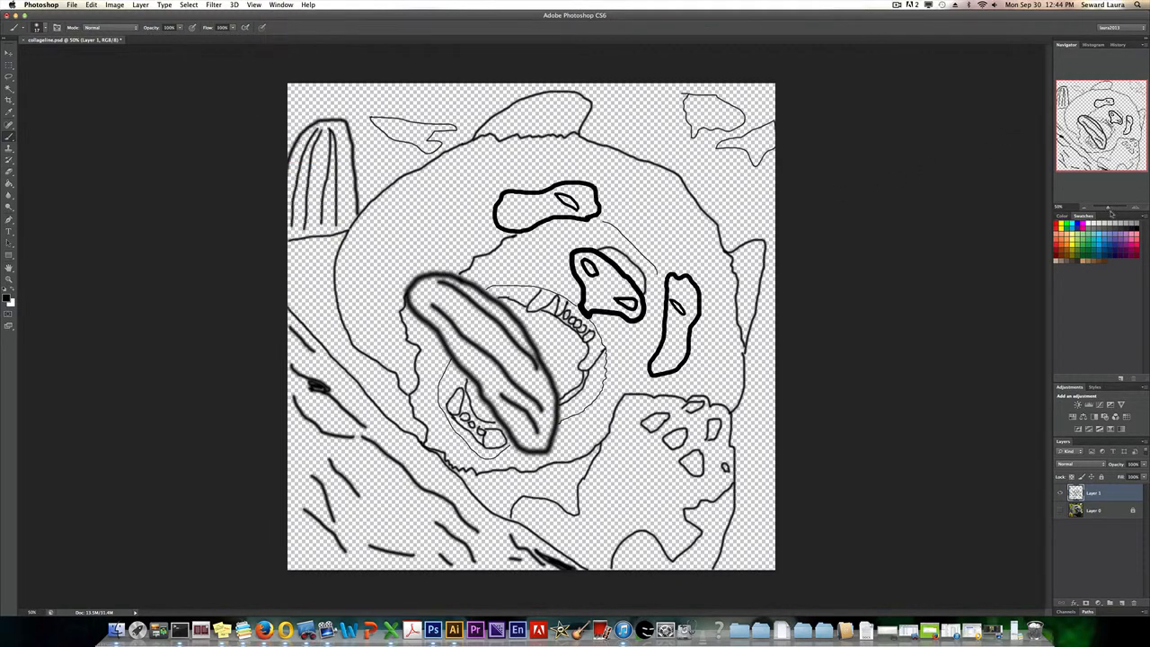
pyautogui.moveTo(1108, 208); pyautogui.dragTo(1111, 208)
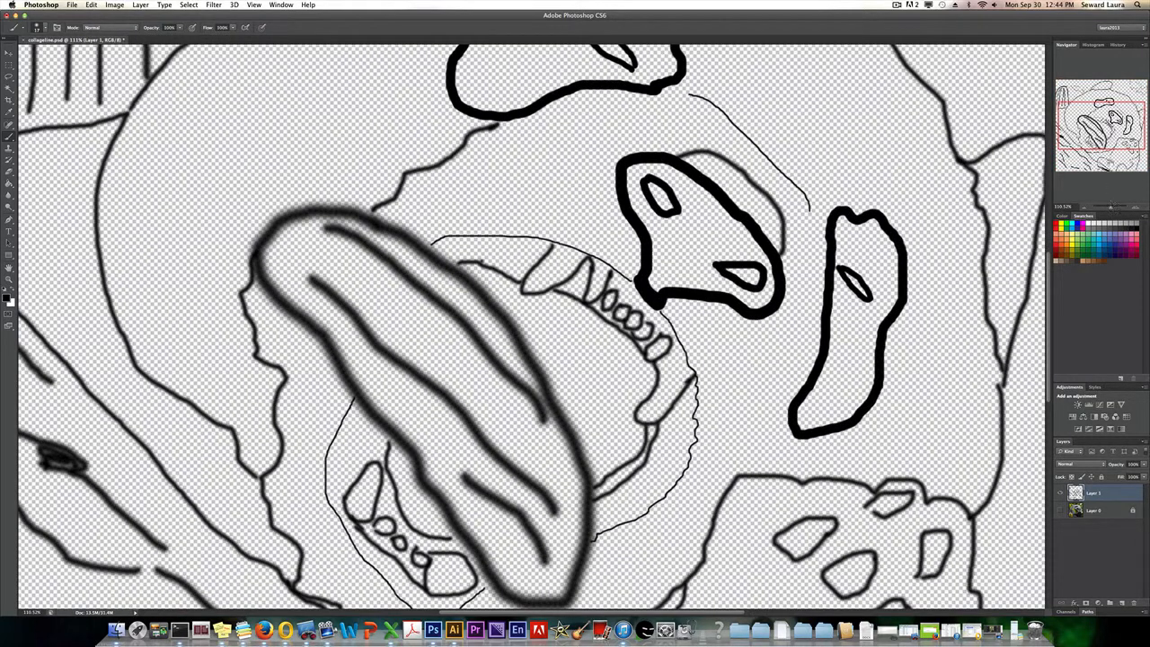
pyautogui.moveTo(1077, 119); pyautogui.dragTo(1074, 98)
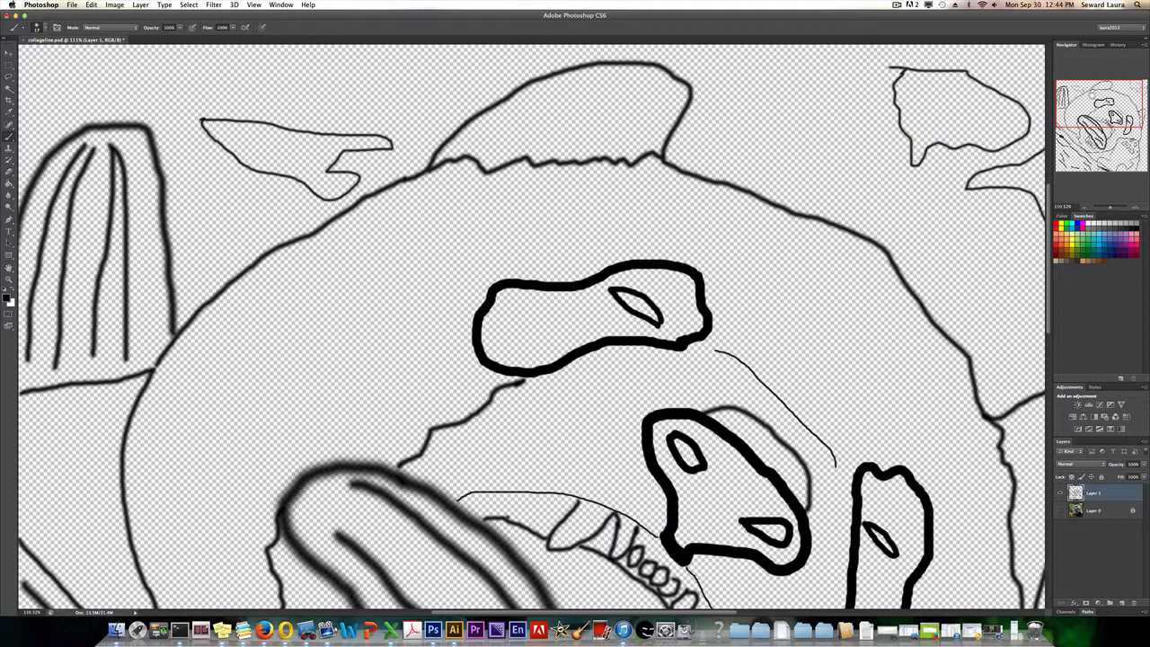
pyautogui.moveTo(1087, 94); pyautogui.dragTo(1100, 93)
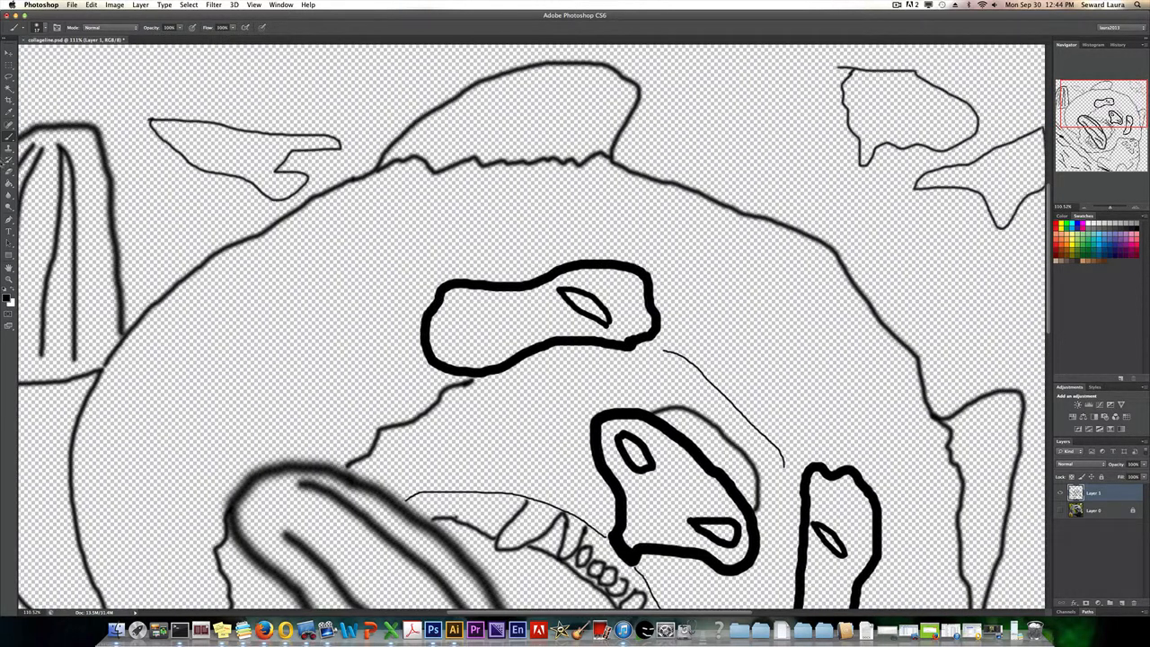
pyautogui.click(9, 171)
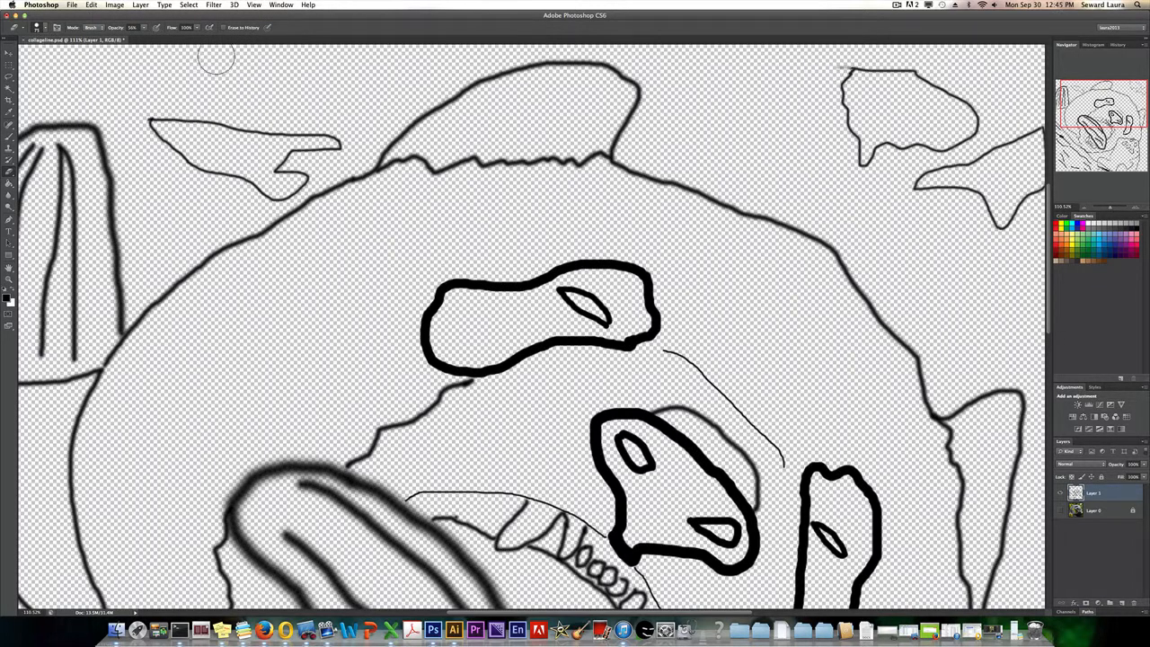
pyautogui.click(144, 27)
pyautogui.moveTo(144, 36); pyautogui.dragTo(171, 38)
# Set a smaller soft brush tip and close the gap between the thin mouth outline and the lower end of the large pickle.
pyautogui.moveTo(1132, 106); pyautogui.dragTo(1132, 125)
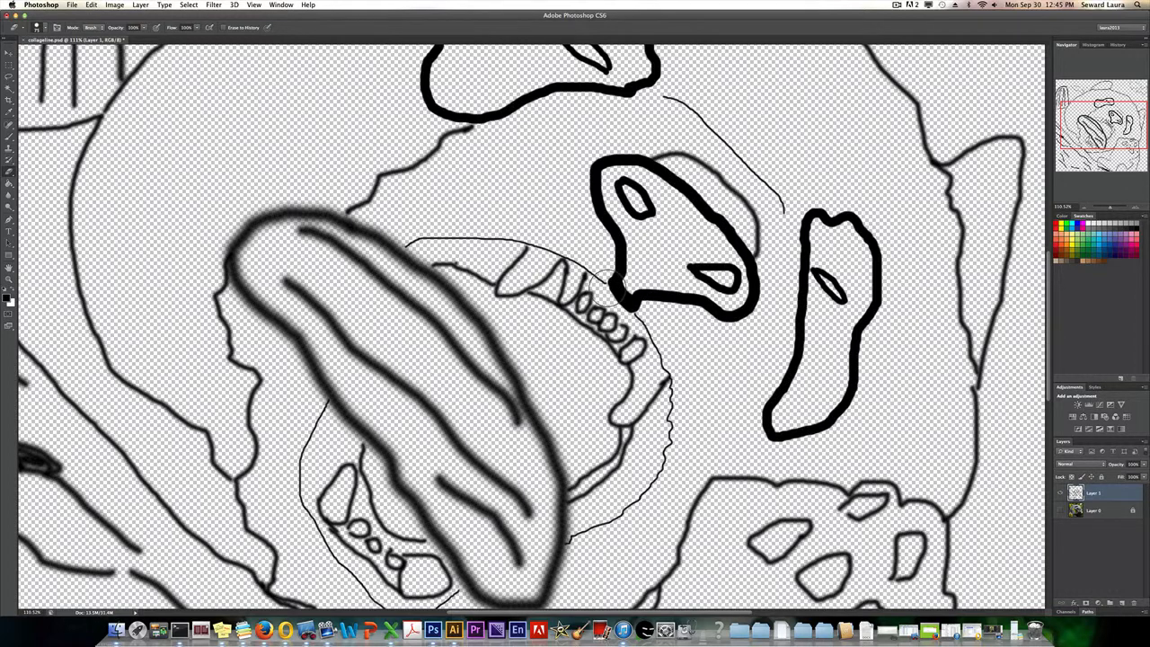
pyautogui.moveTo(1131, 124); pyautogui.dragTo(1132, 134)
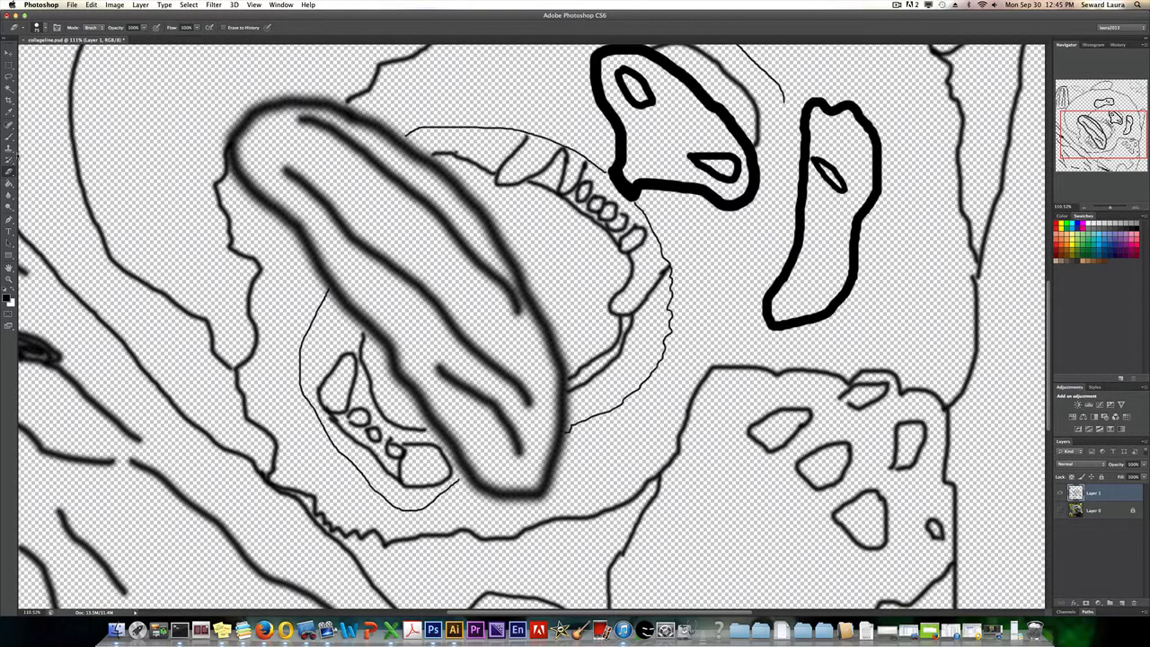
pyautogui.click(10, 136)
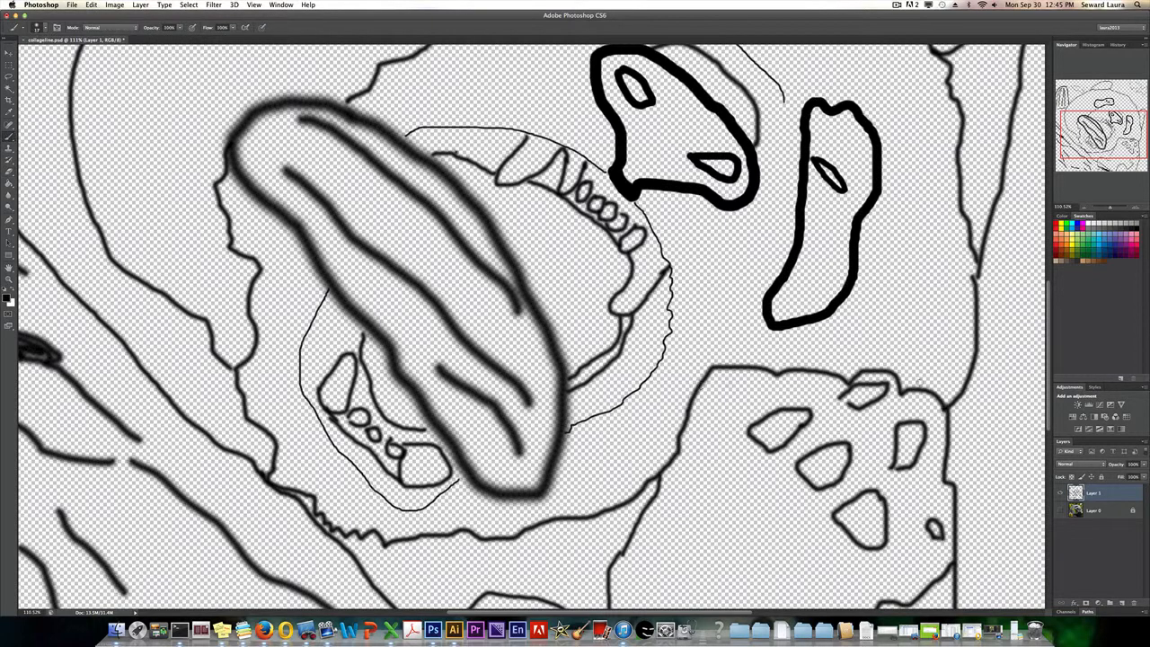
pyautogui.rightClick(853, 402)
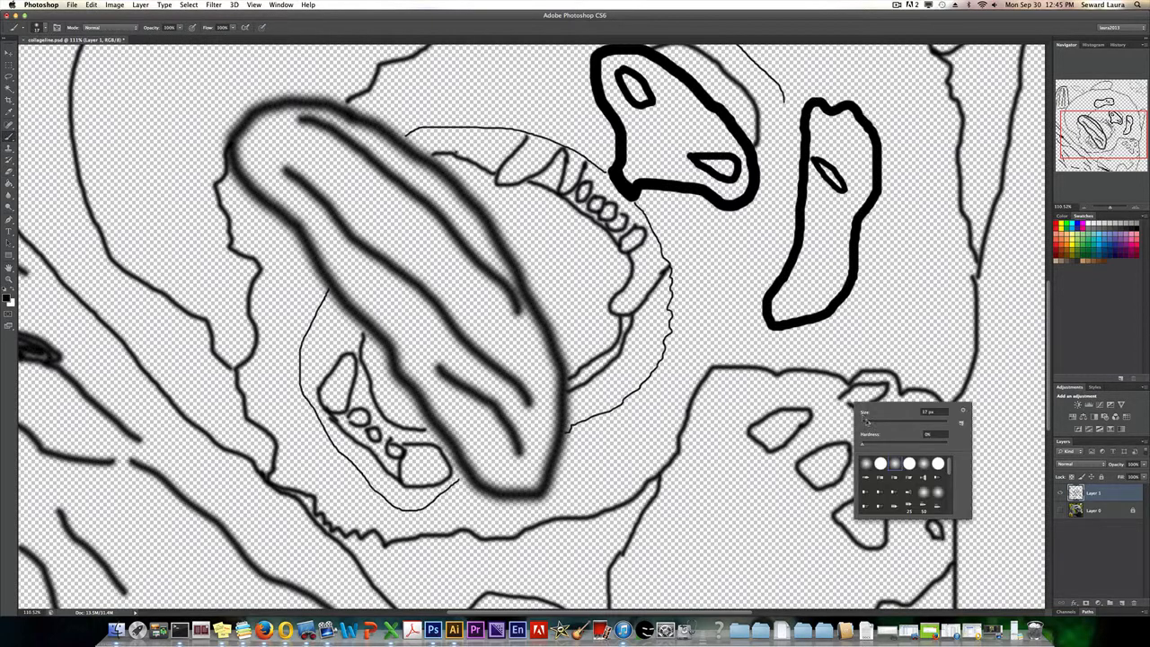
pyautogui.moveTo(866, 421); pyautogui.dragTo(868, 424)
pyautogui.press('Return')
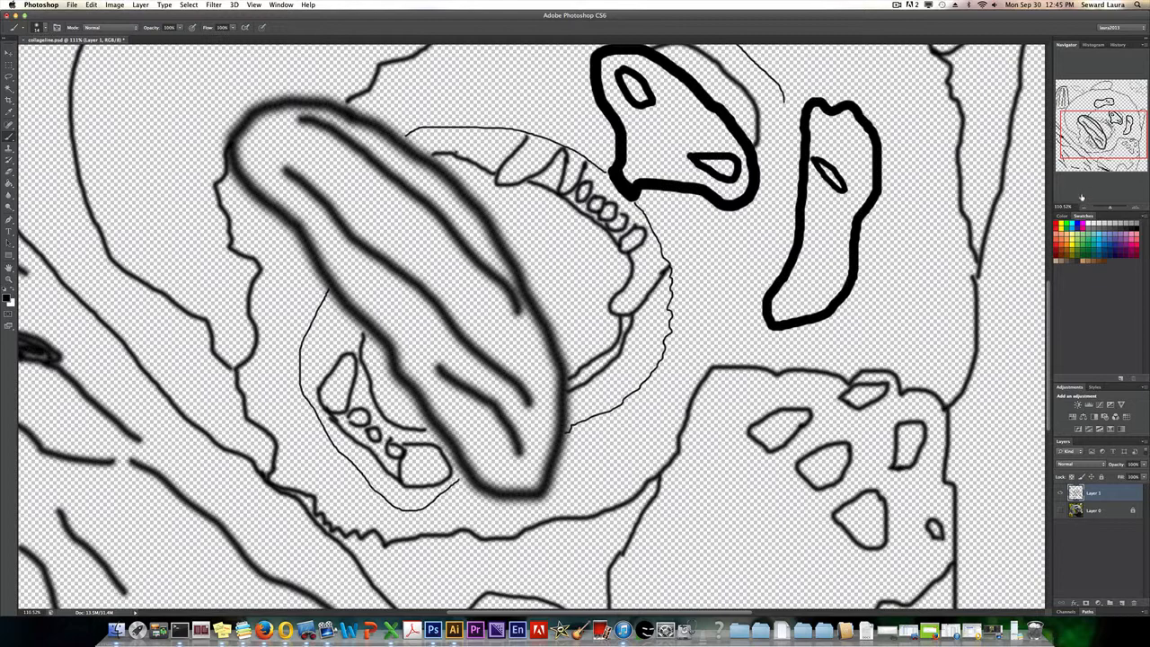
pyautogui.moveTo(1101, 151); pyautogui.dragTo(1100, 166)
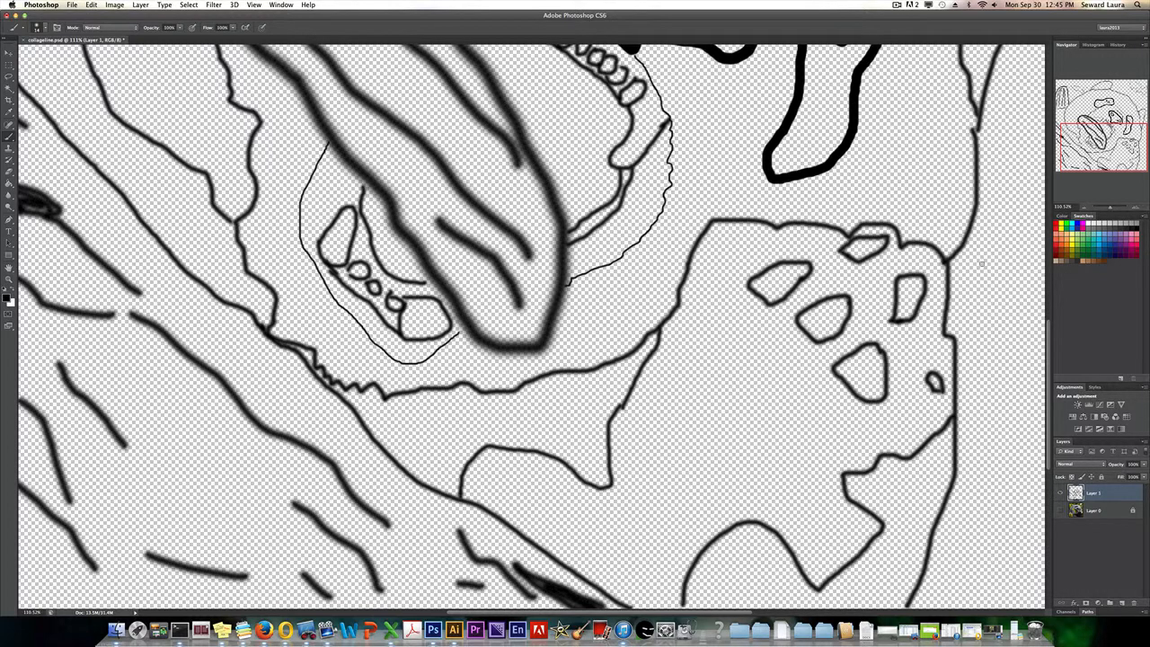
pyautogui.moveTo(1090, 141); pyautogui.dragTo(1085, 133)
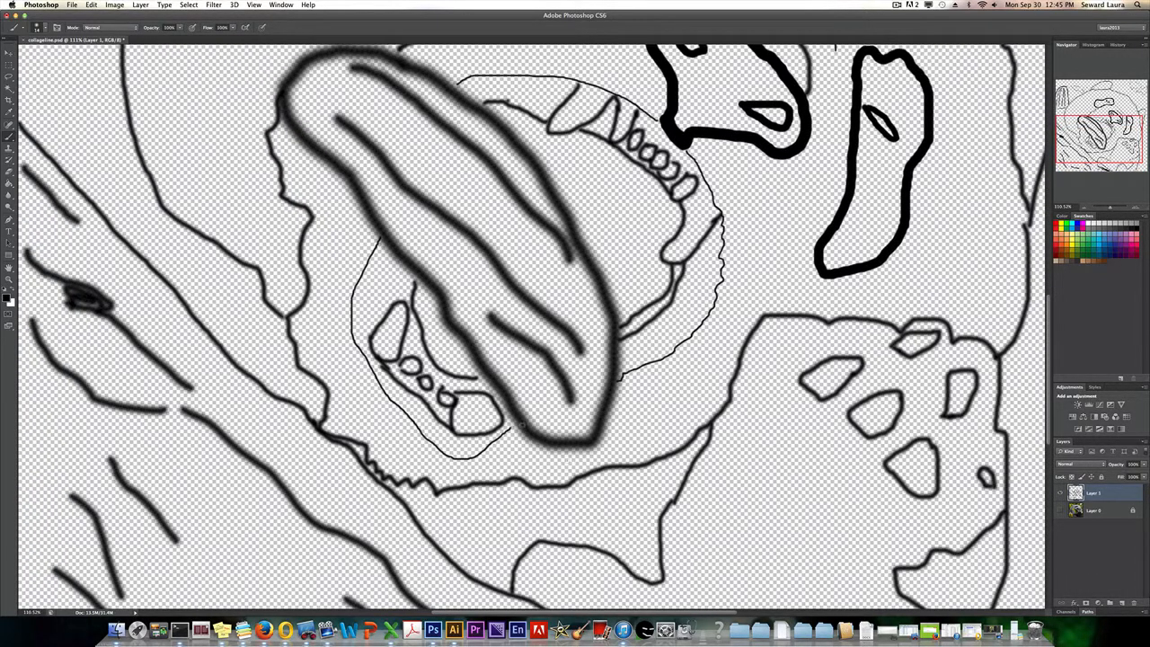
pyautogui.rightClick(523, 425)
pyautogui.moveTo(542, 447); pyautogui.dragTo(539, 447)
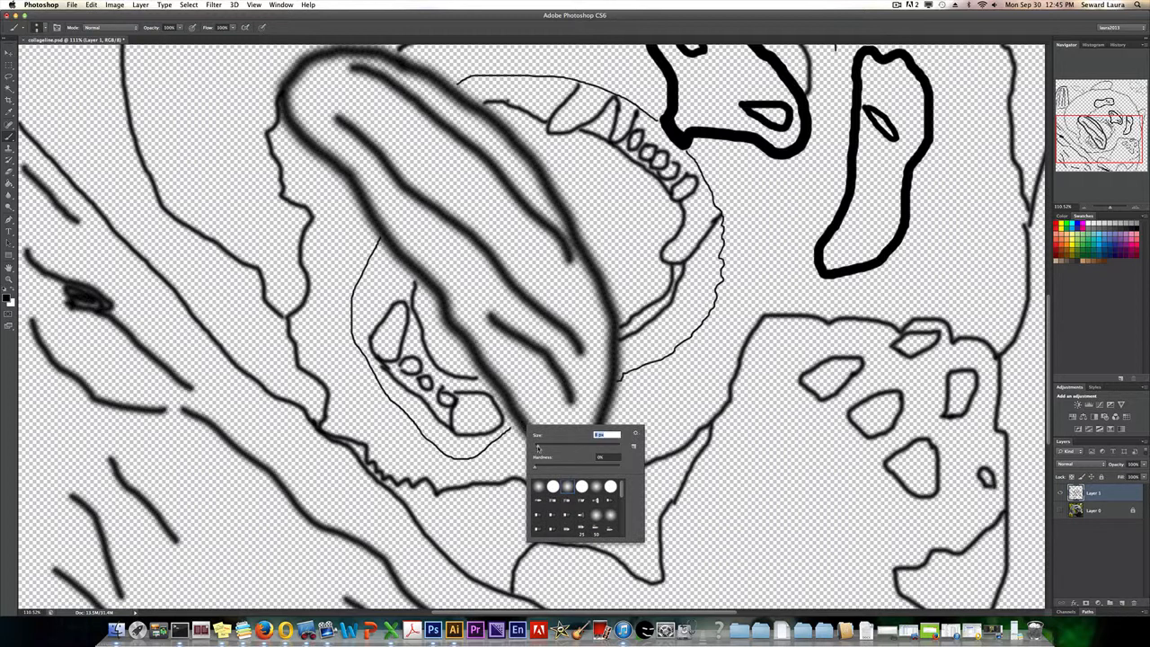
pyautogui.press('Return')
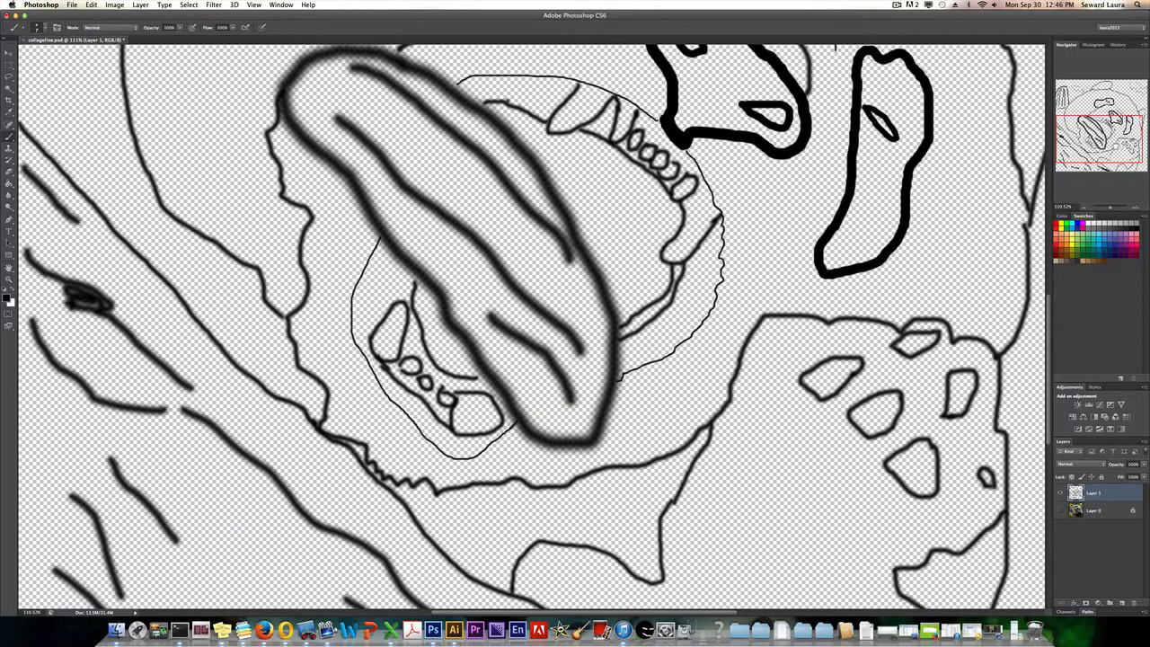
# Show the photo collage on Layer 0 behind the line drawing for comparison and delete Layer 0.
pyautogui.moveTo(1110, 145); pyautogui.dragTo(1075, 128)
pyautogui.scroll(3, 532, 327)
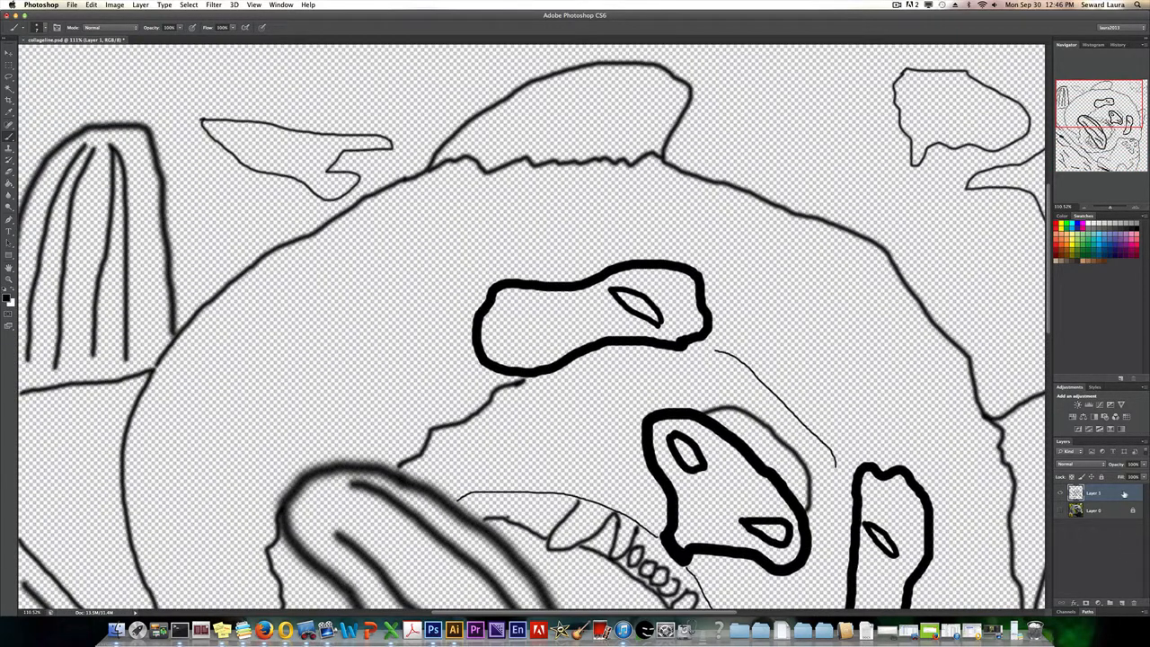
pyautogui.press('super+0')
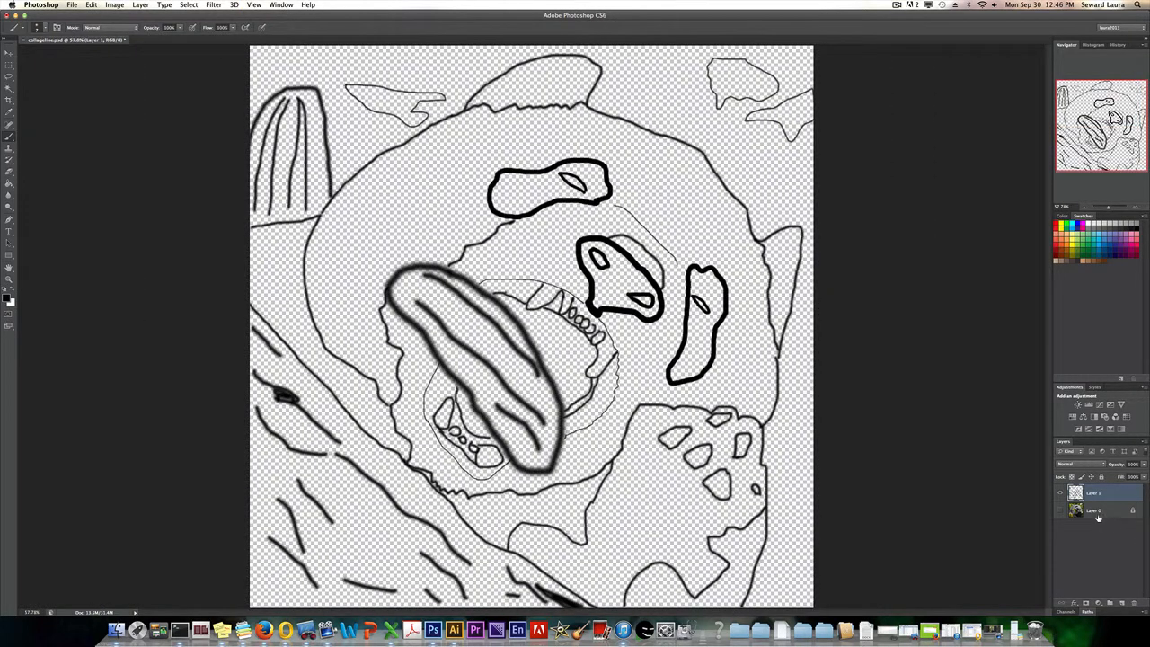
pyautogui.click(1096, 513)
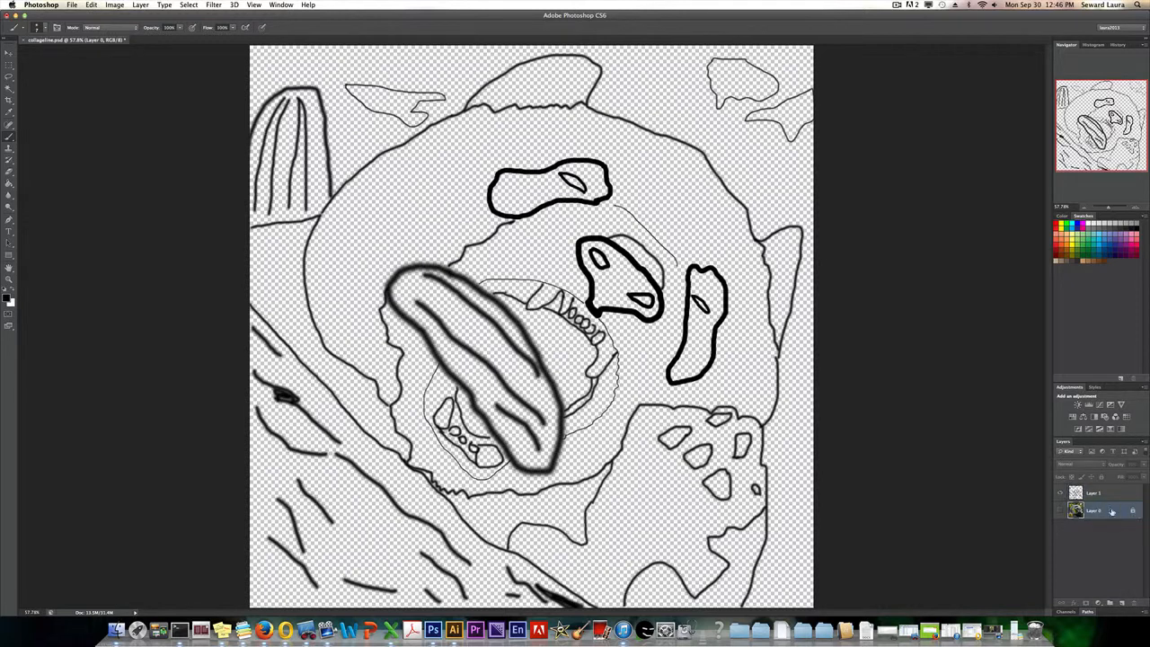
pyautogui.click(1060, 510)
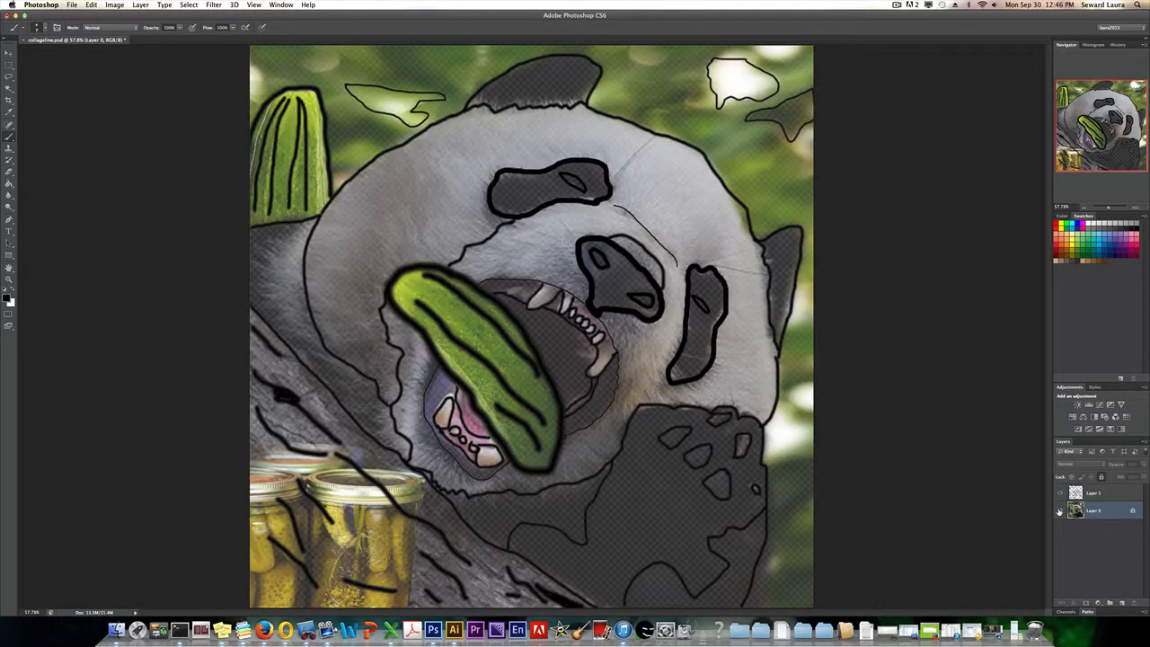
pyautogui.click(1101, 478)
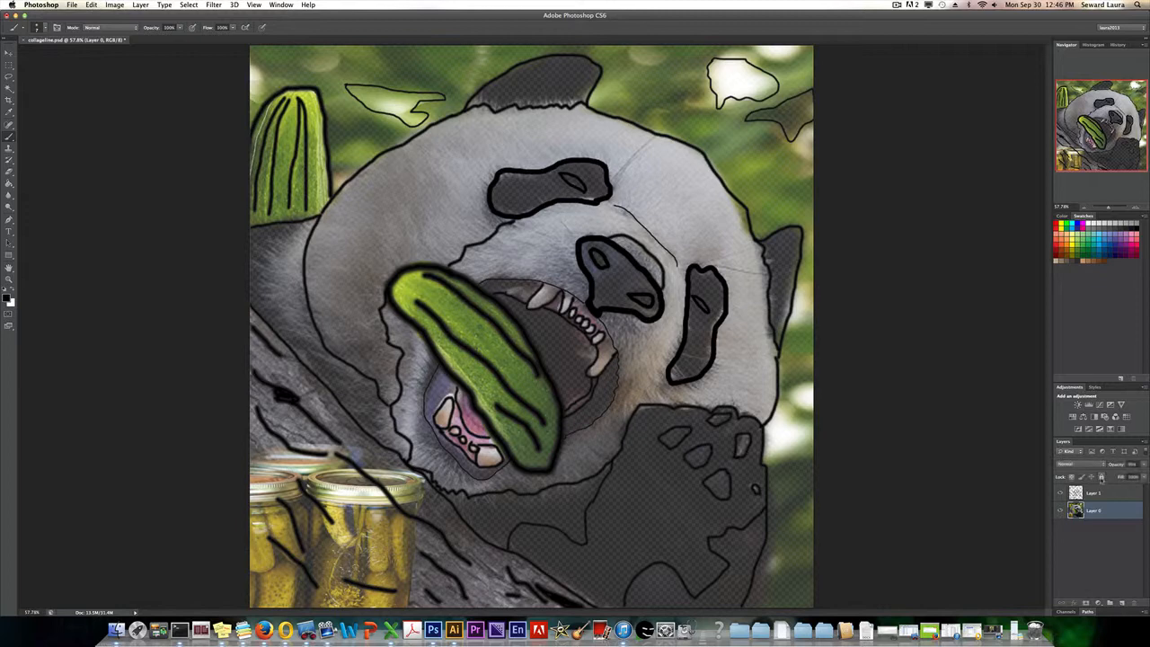
pyautogui.click(1135, 604)
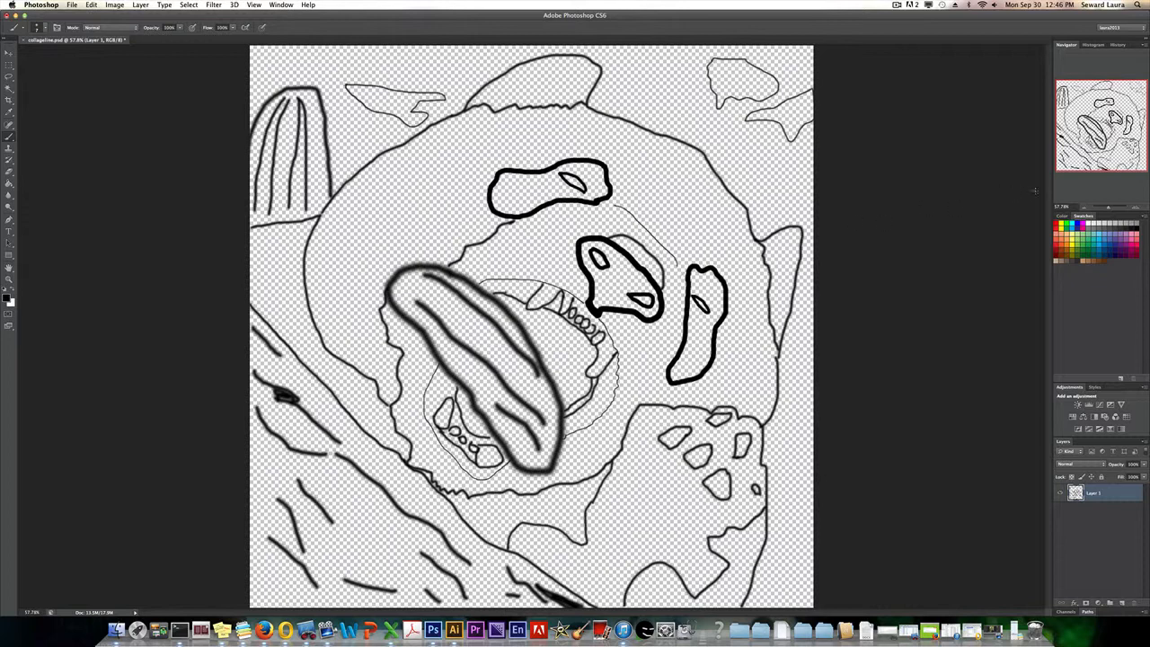
# Save the line drawing as a separate Photoshop file named collagelineonly.psd in the am folder, with layers included.
pyautogui.moveTo(1108, 207); pyautogui.dragTo(1112, 208)
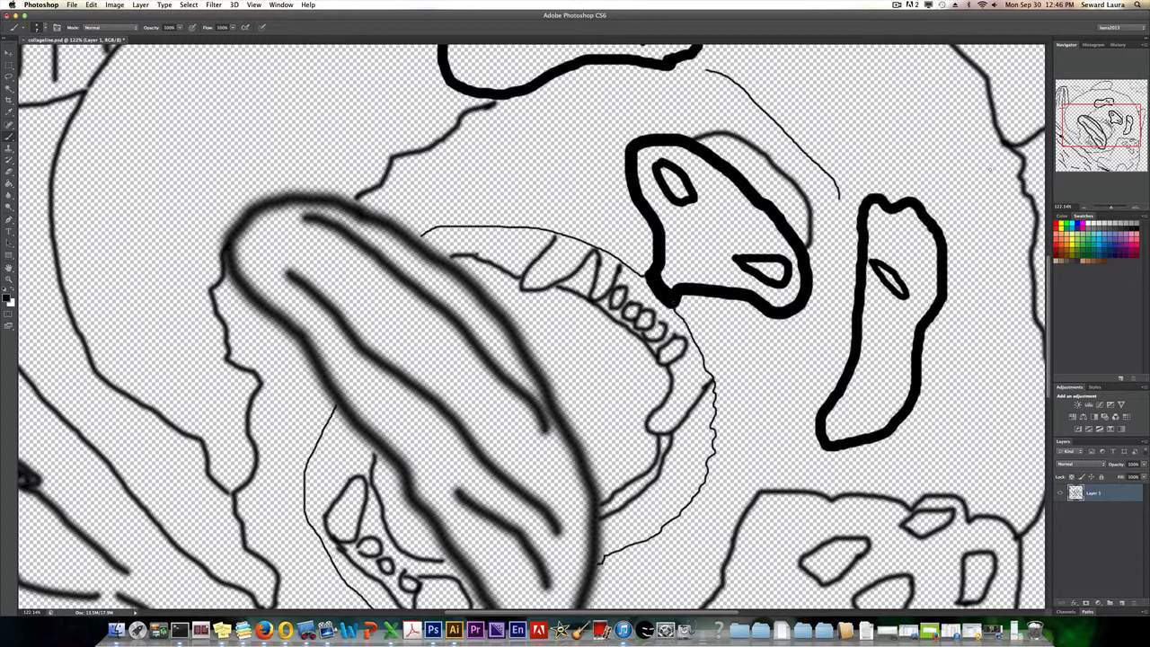
pyautogui.press('super+0')
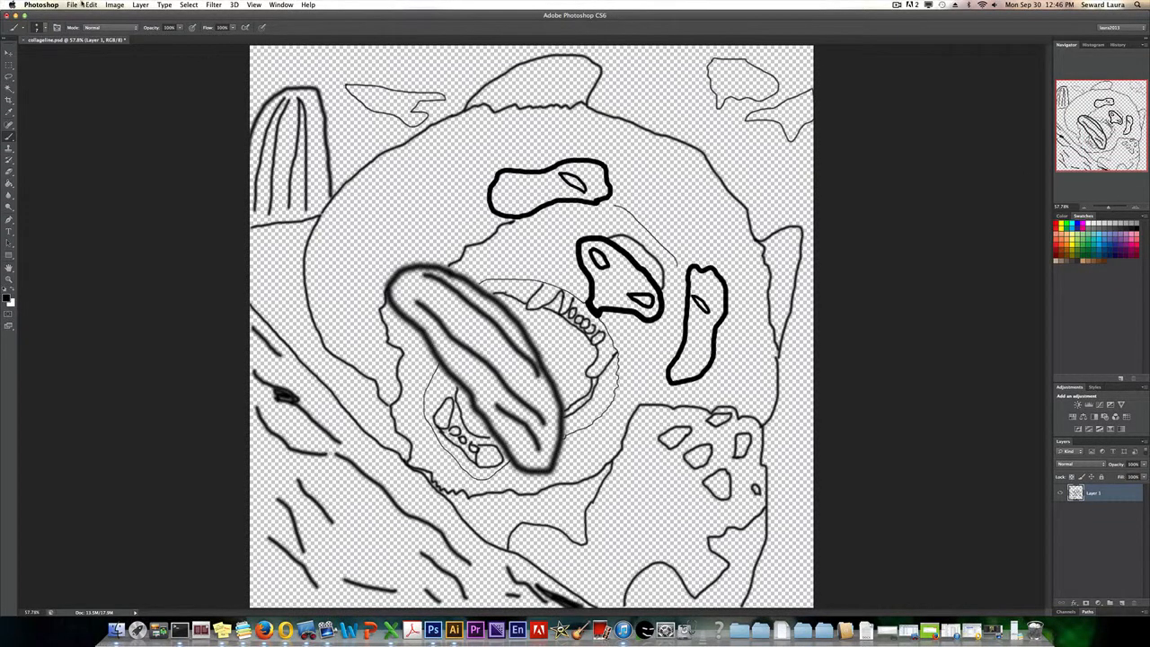
pyautogui.click(71, 5)
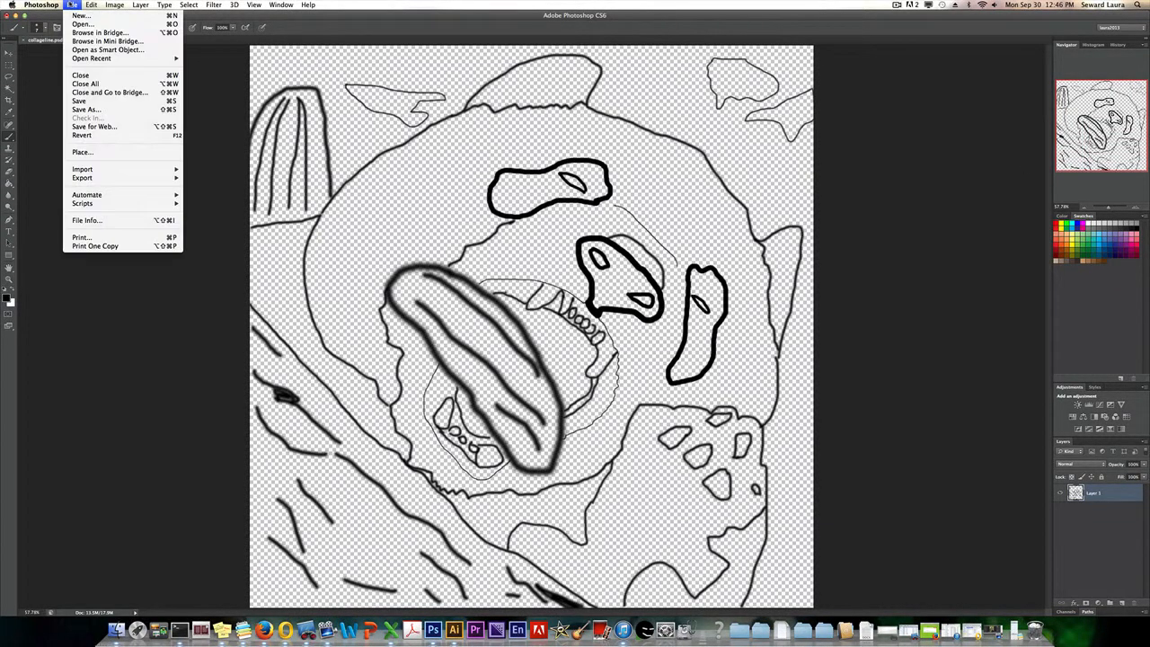
pyautogui.click(77, 106)
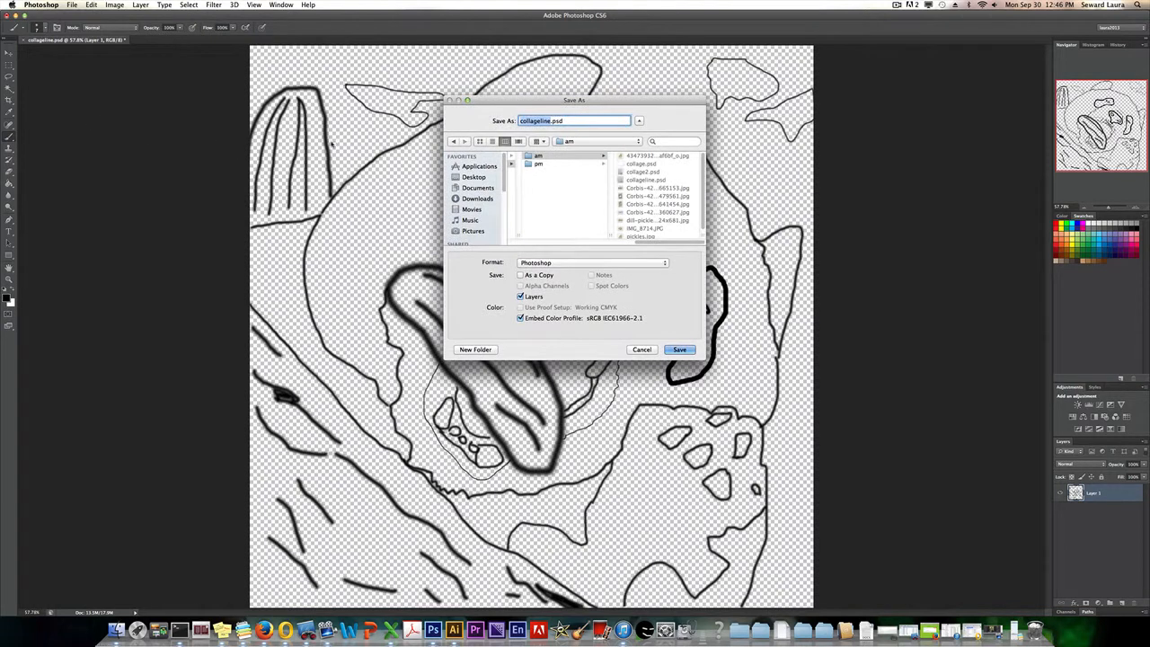
pyautogui.click(551, 121)
pyautogui.write('only')
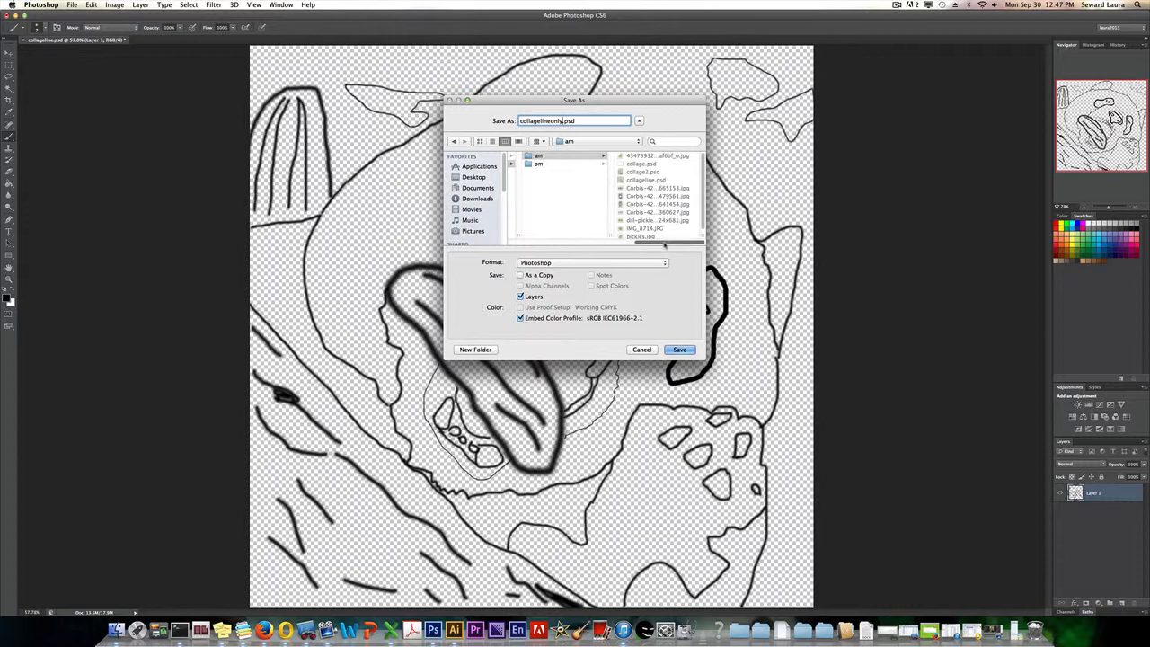
pyautogui.moveTo(666, 244); pyautogui.dragTo(656, 245)
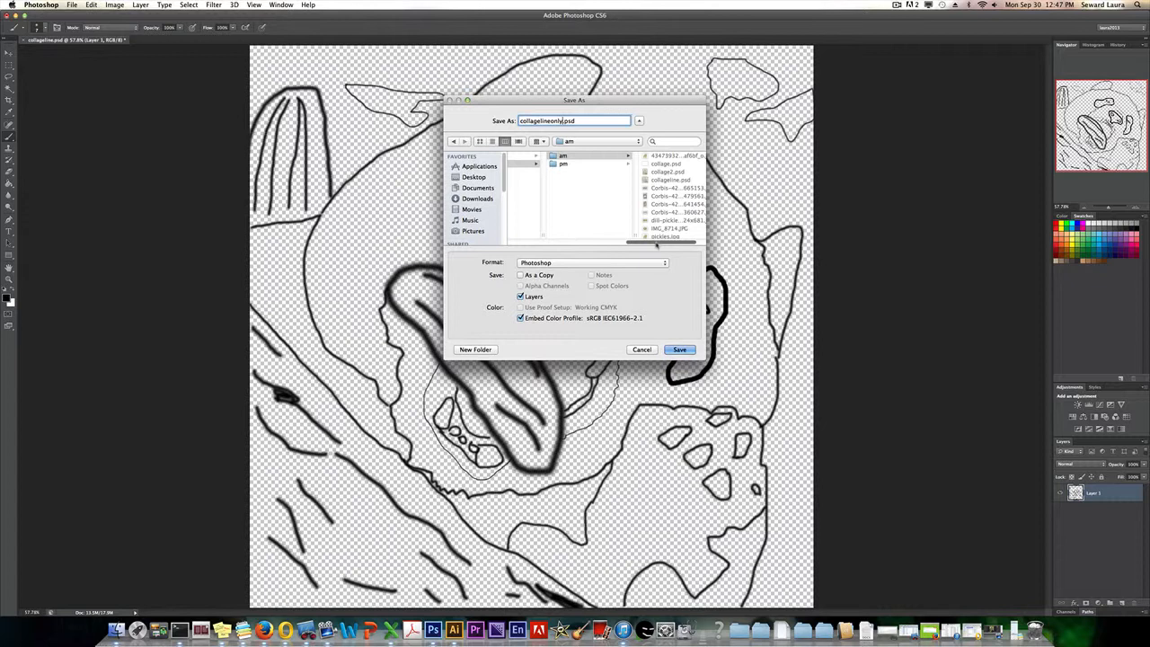
pyautogui.moveTo(657, 245)
pyautogui.mouseDown()
pyautogui.moveTo(586, 243)
pyautogui.moveTo(669, 242)
pyautogui.mouseUp()
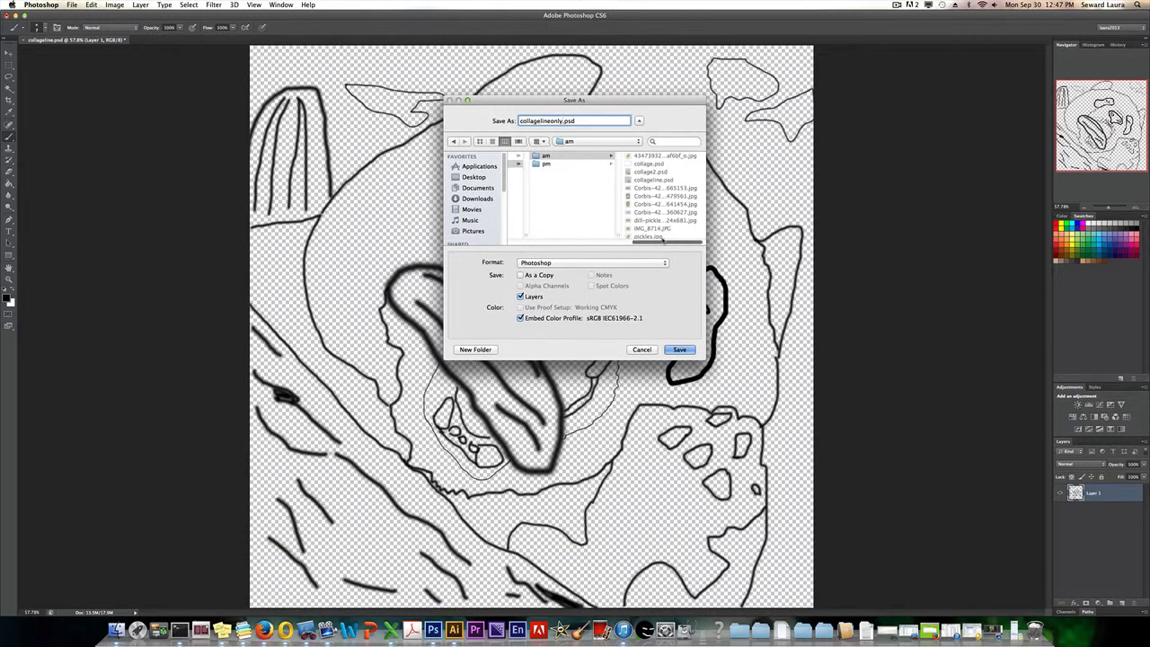
pyautogui.click(680, 349)
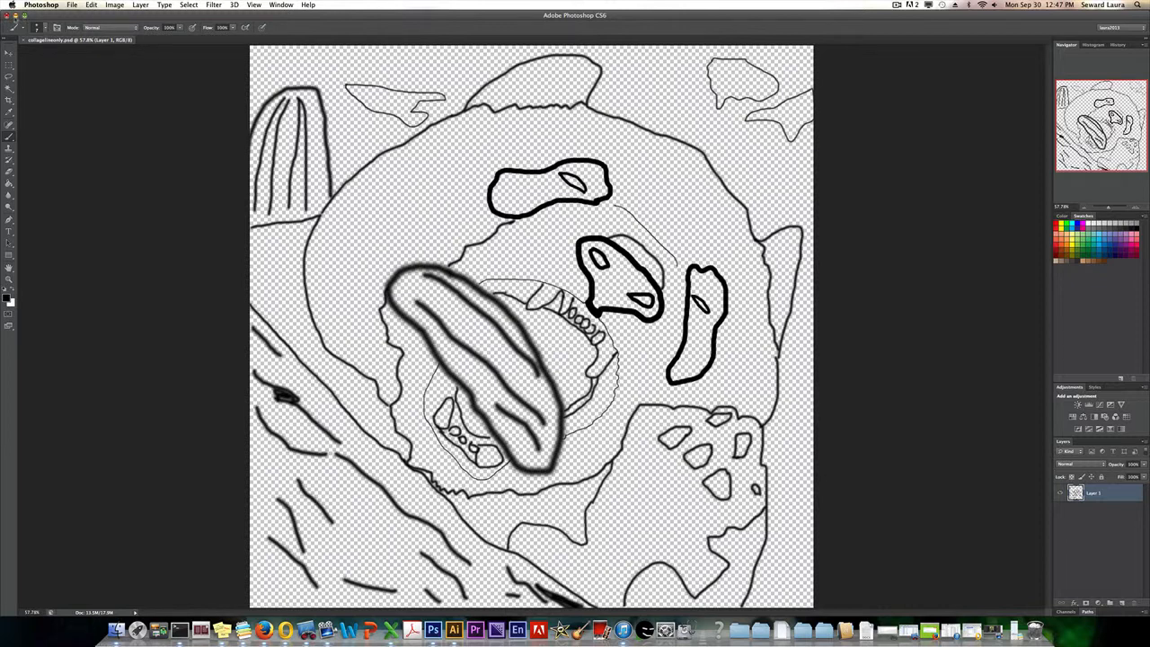
# Minimize the Photoshop window, search the computer for "ill" and launch Adobe Illustrator CS6.
pyautogui.click(12, 16)
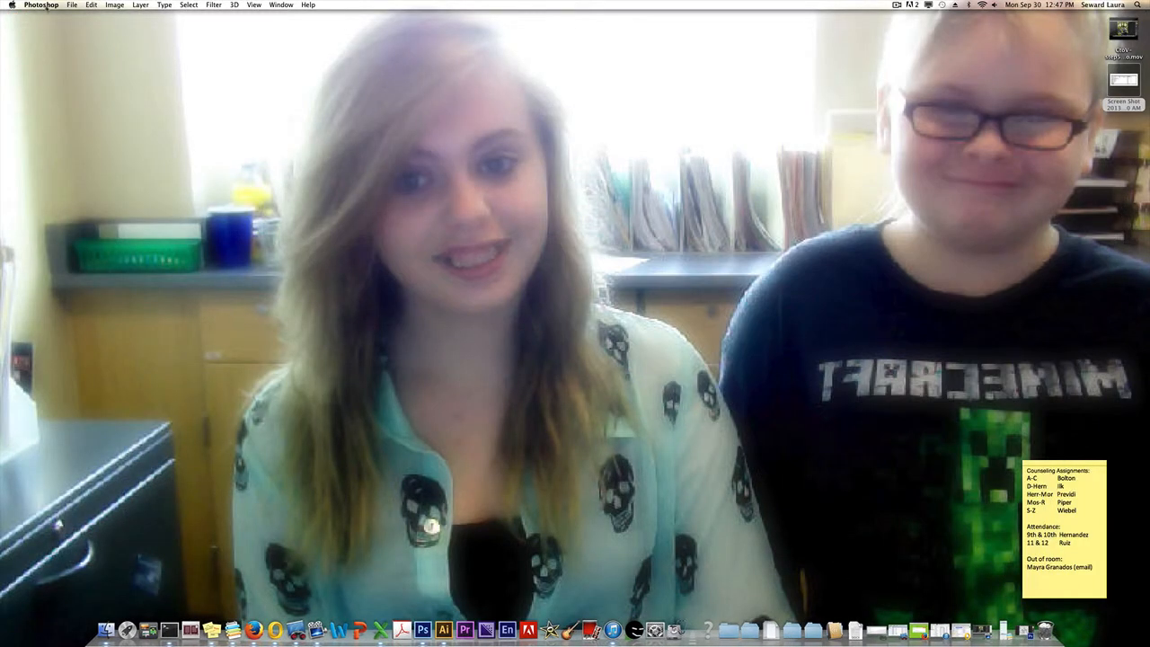
pyautogui.click(45, 8)
pyautogui.click(46, 93)
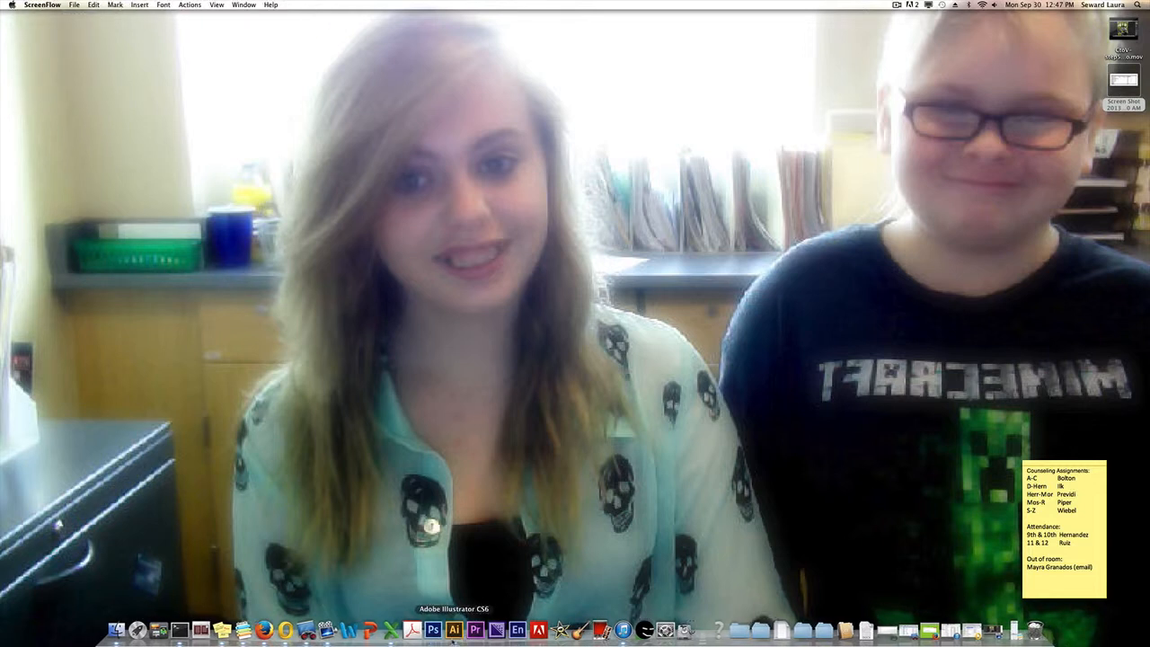
pyautogui.click(454, 632)
pyautogui.click(1137, 5)
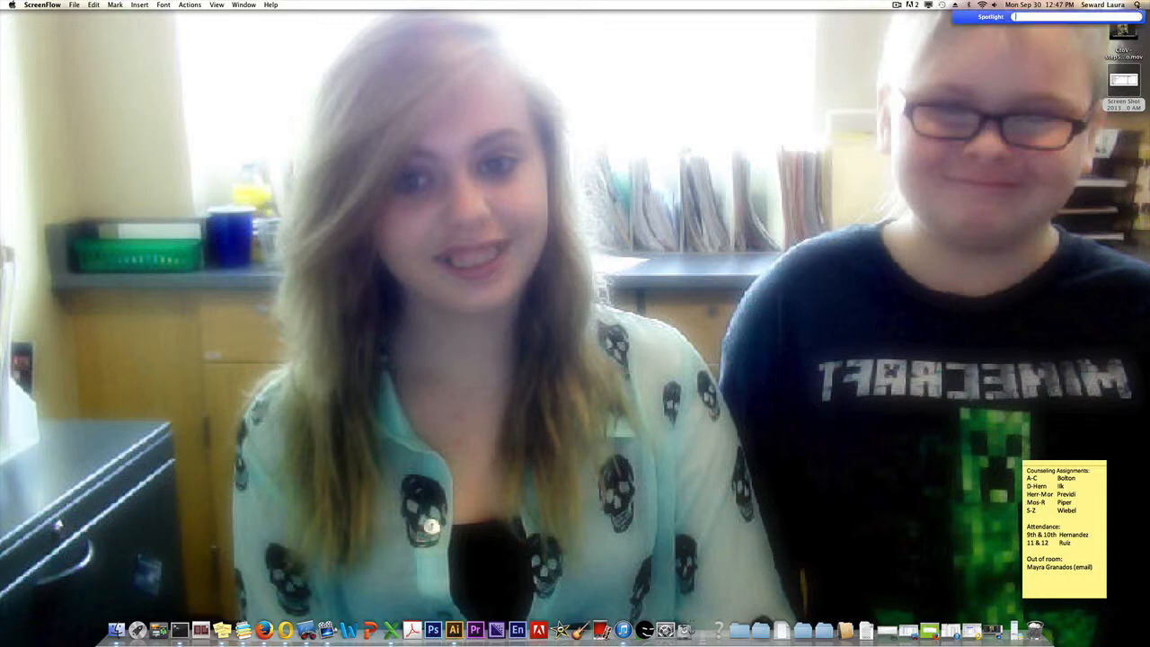
pyautogui.write('ill')
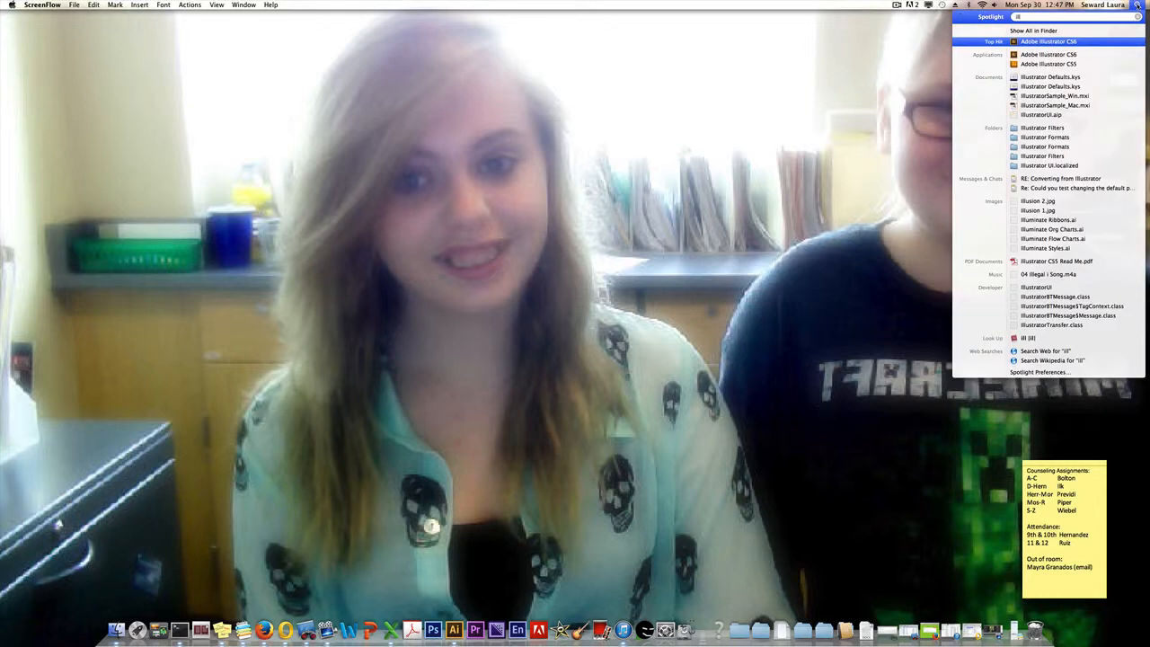
pyautogui.click(1066, 55)
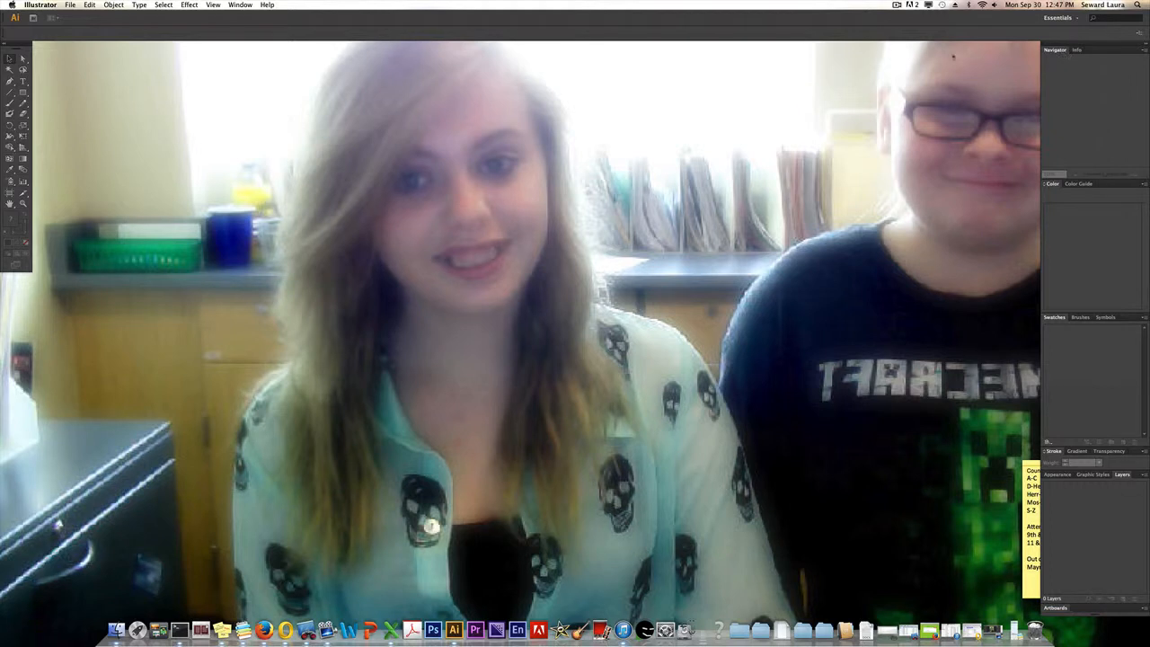
# Create a new Letter-size landscape document, 11 × 8.5 in, with CMYK color mode and 300 ppi raster effects.
pyautogui.click(71, 5)
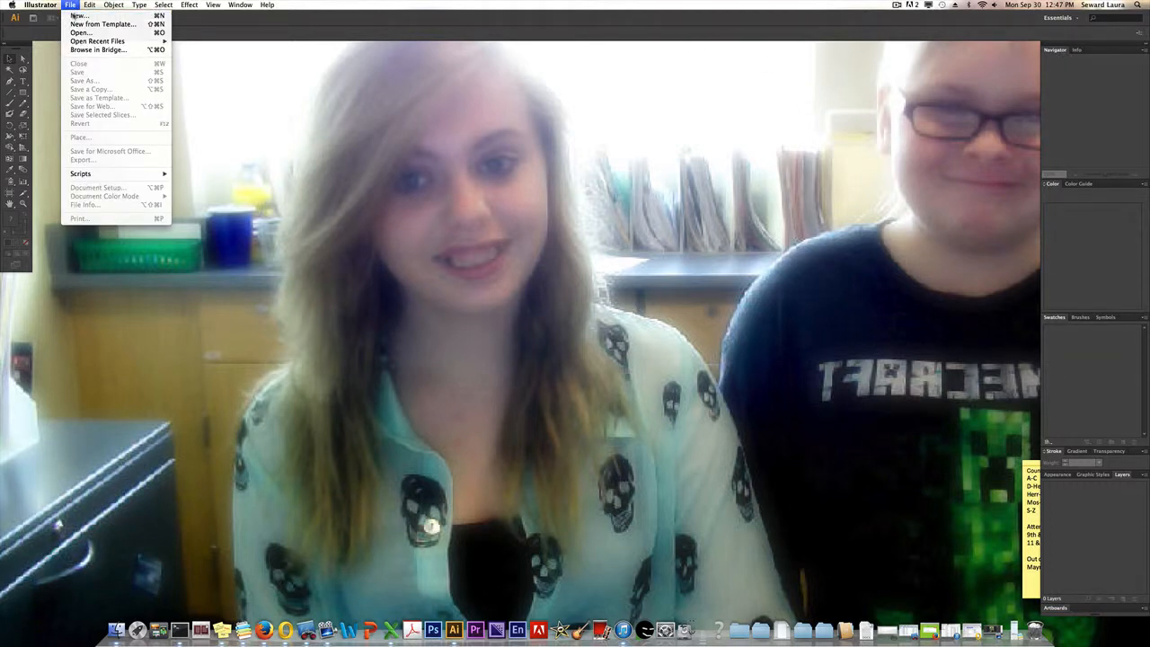
pyautogui.click(74, 16)
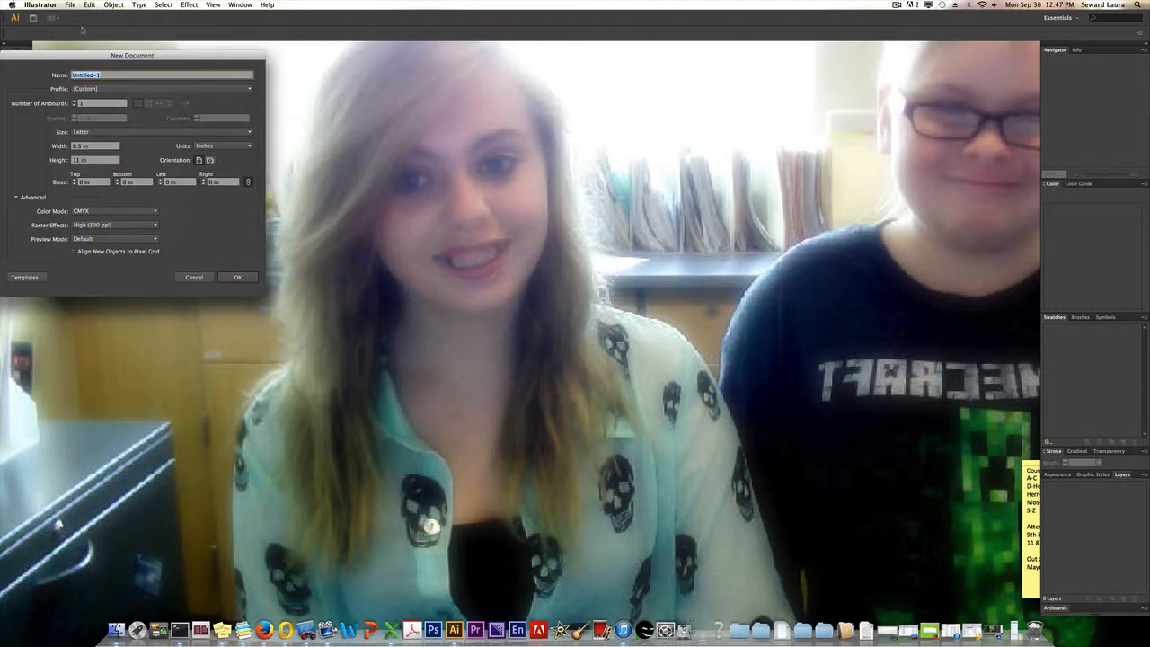
pyautogui.moveTo(89, 49); pyautogui.dragTo(352, 107)
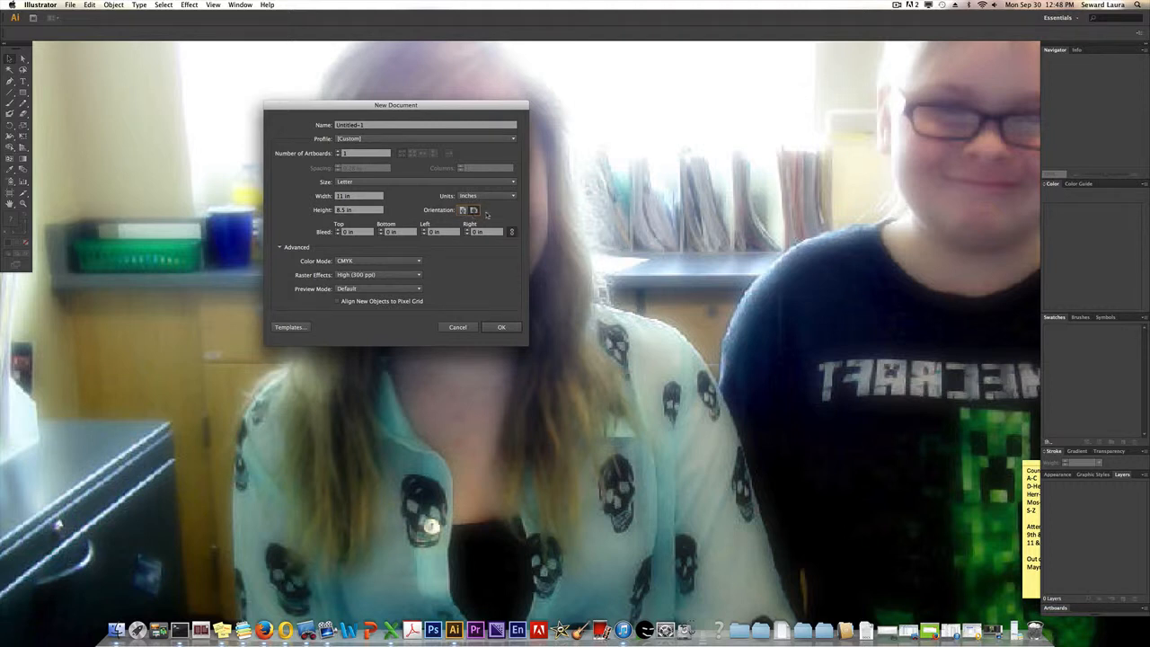
pyautogui.click(280, 247)
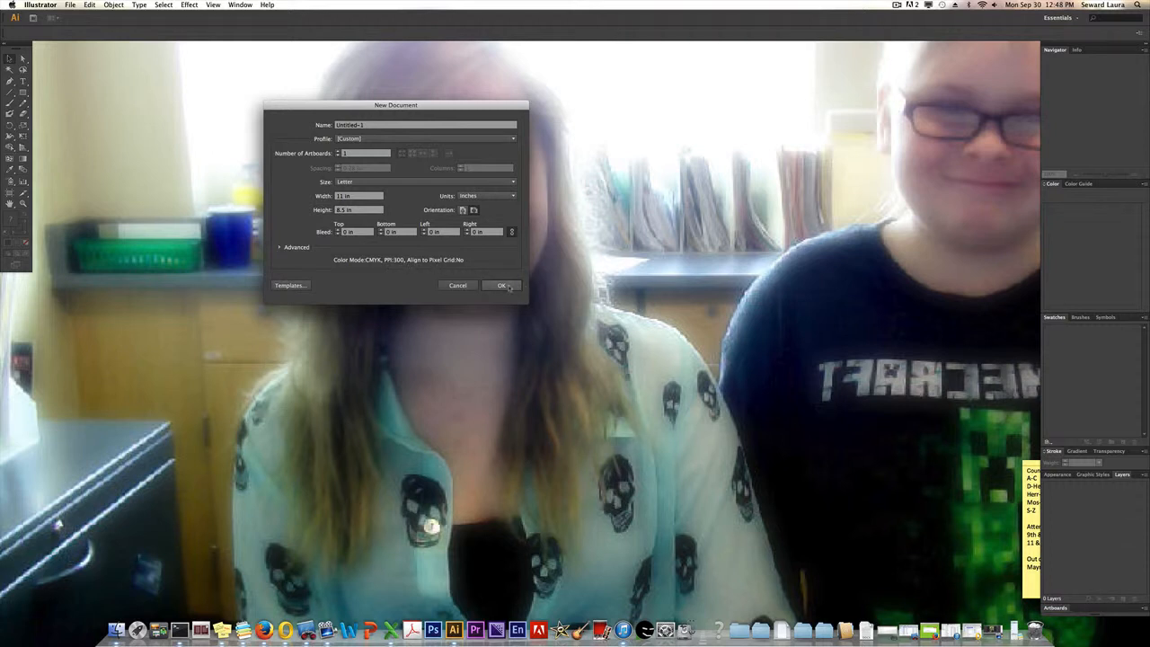
pyautogui.click(502, 285)
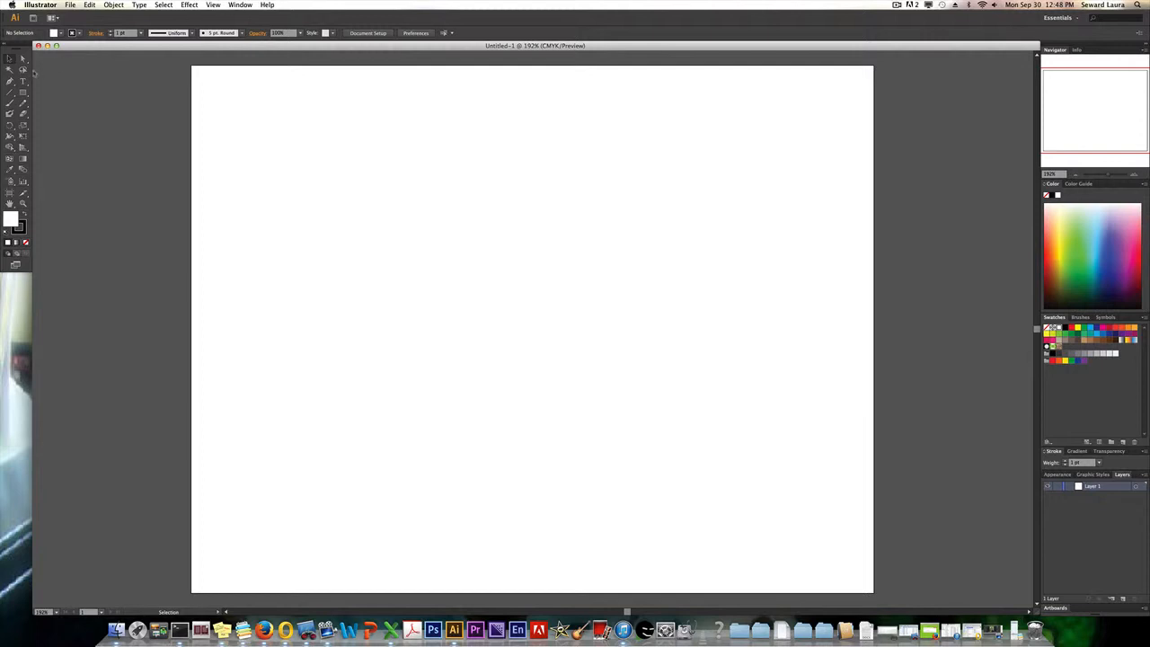
# Apply the Essentials workspace and reset it to its default panel layout.
pyautogui.click(240, 4)
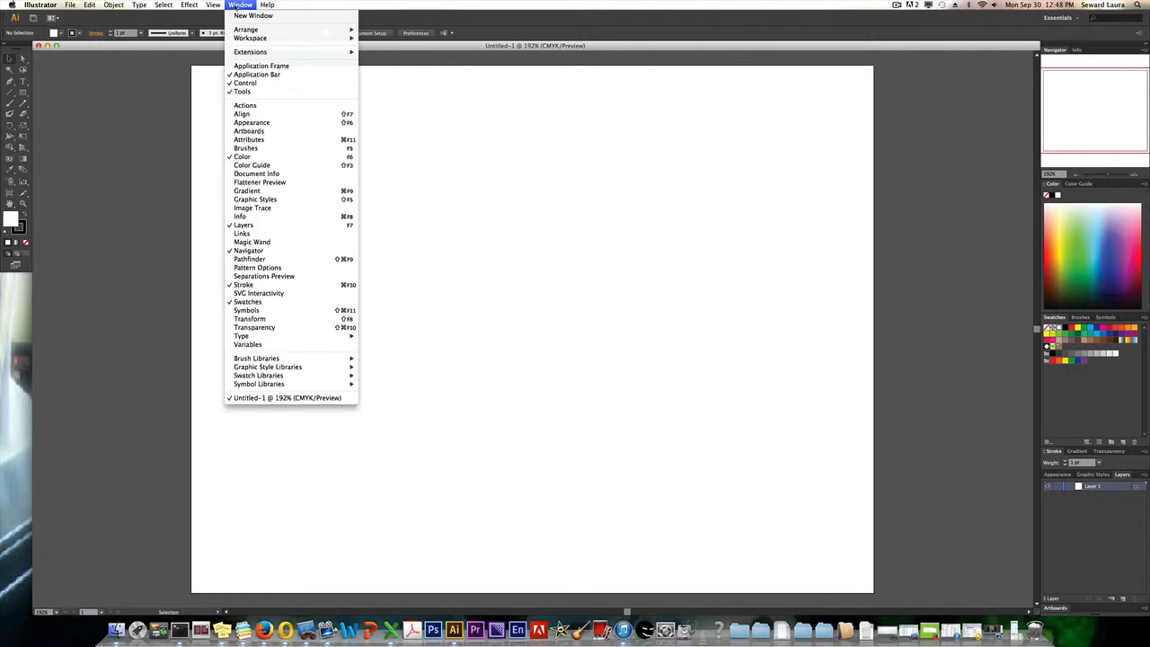
pyautogui.moveTo(323, 39)
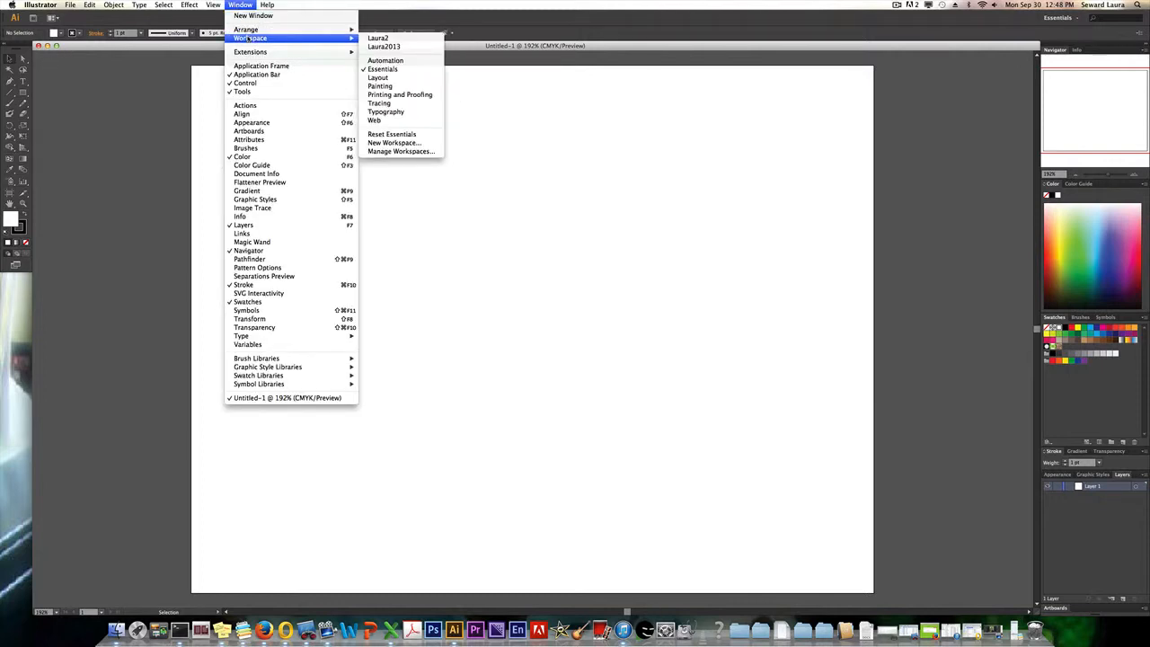
pyautogui.click(382, 70)
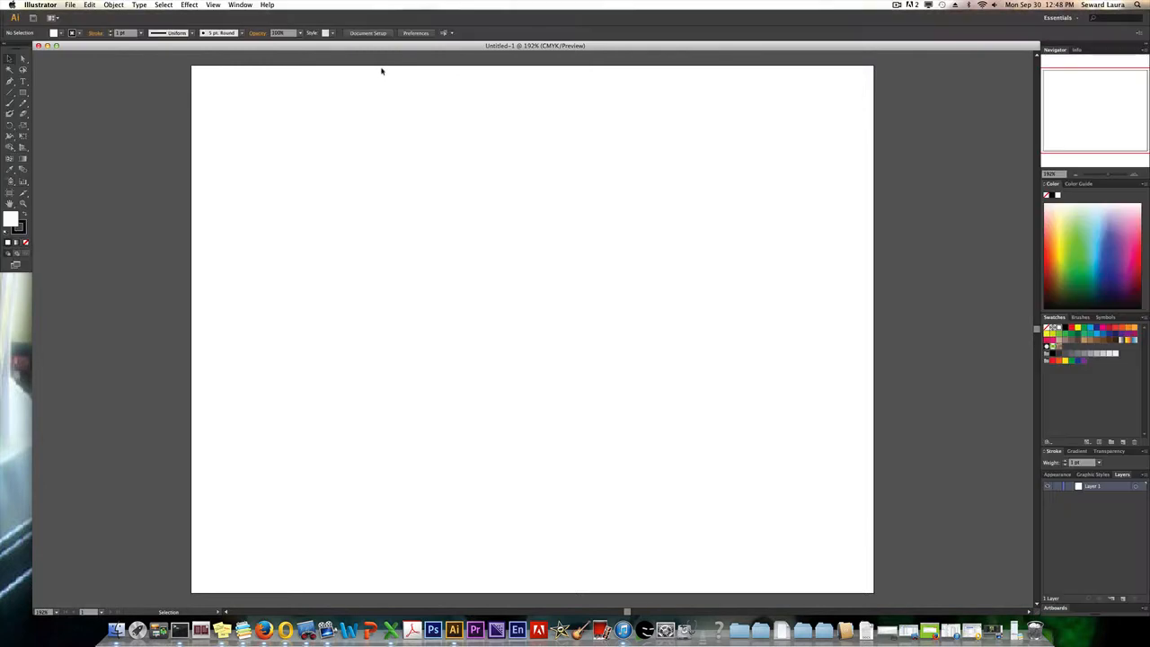
pyautogui.click(230, 5)
pyautogui.moveTo(300, 40)
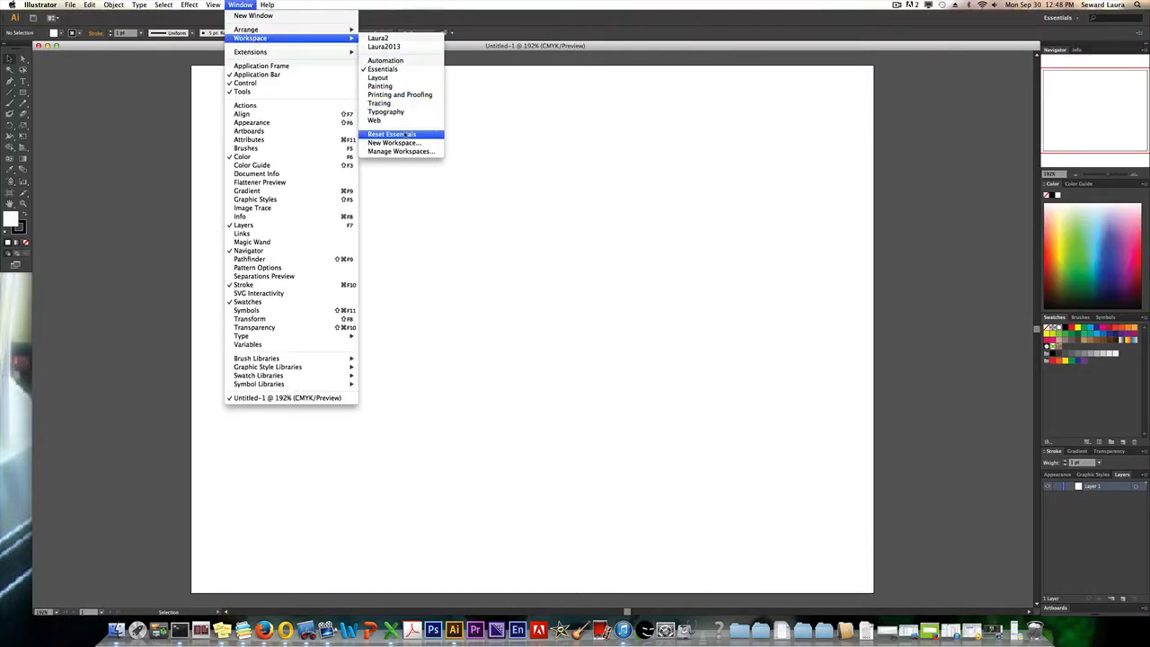
pyautogui.click(403, 135)
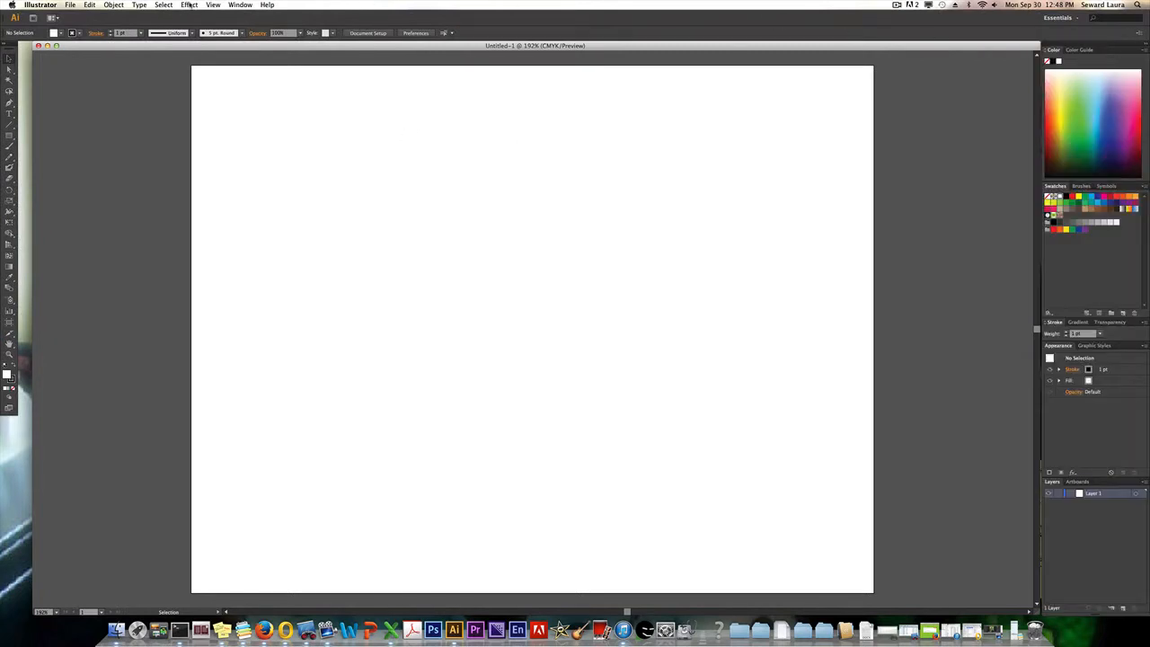
# Show the Navigator panel, dock it above the Color panel, and close the floating Info panel.
pyautogui.click(231, 6)
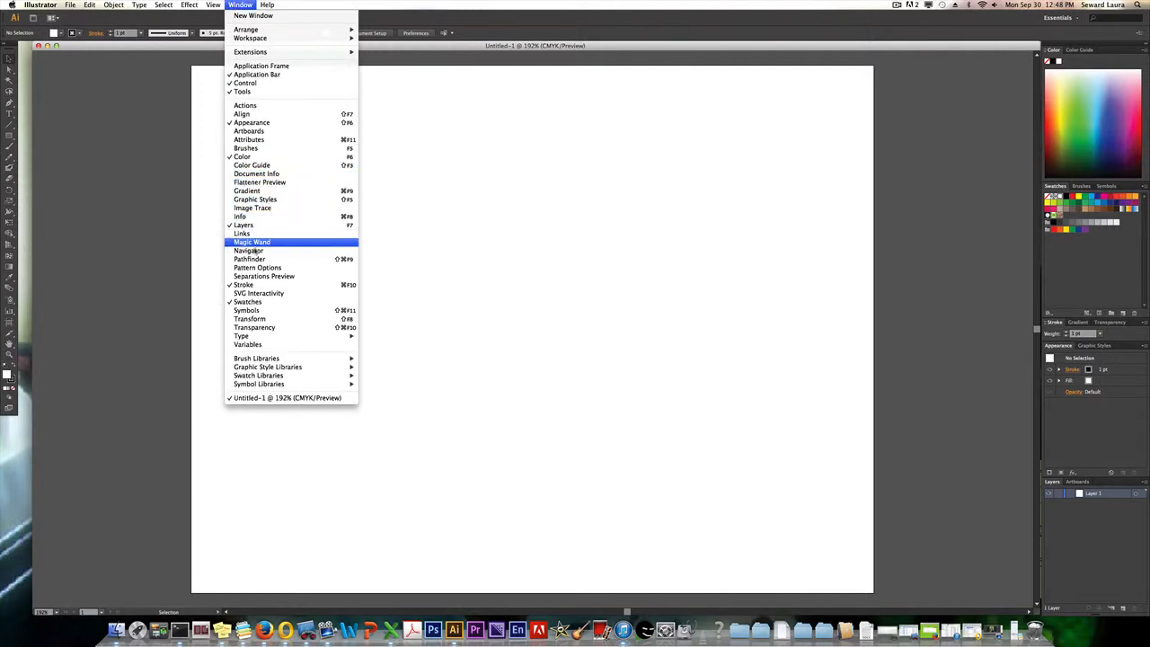
pyautogui.click(275, 250)
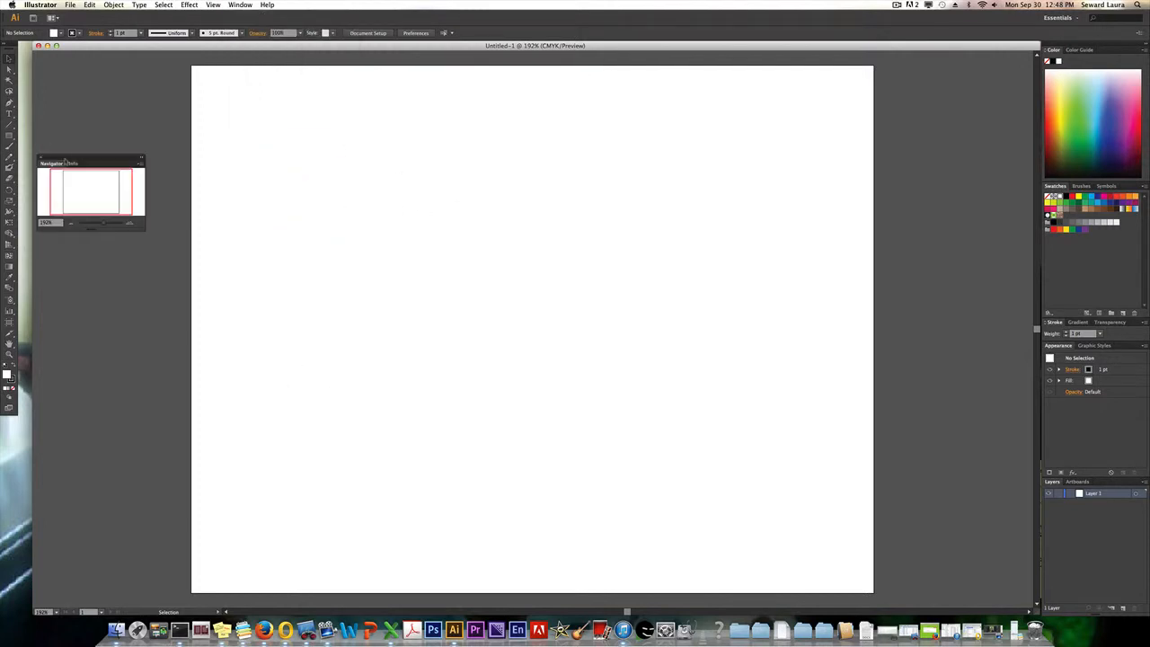
pyautogui.moveTo(808, 124); pyautogui.dragTo(1041, 46)
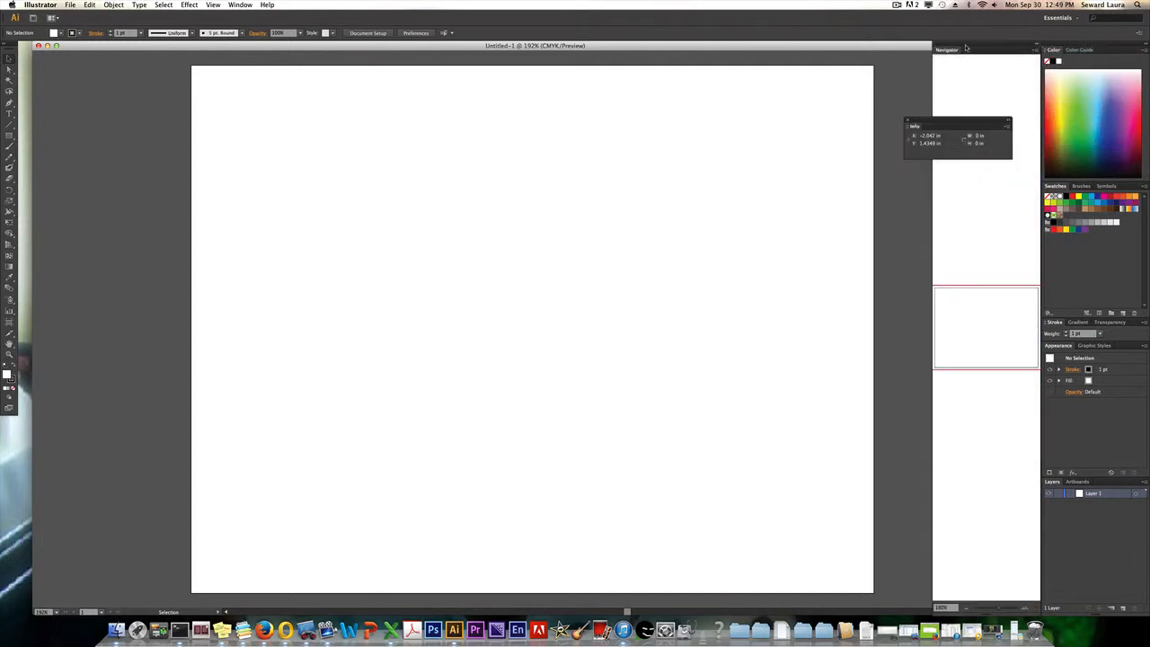
pyautogui.moveTo(955, 51); pyautogui.dragTo(1060, 49)
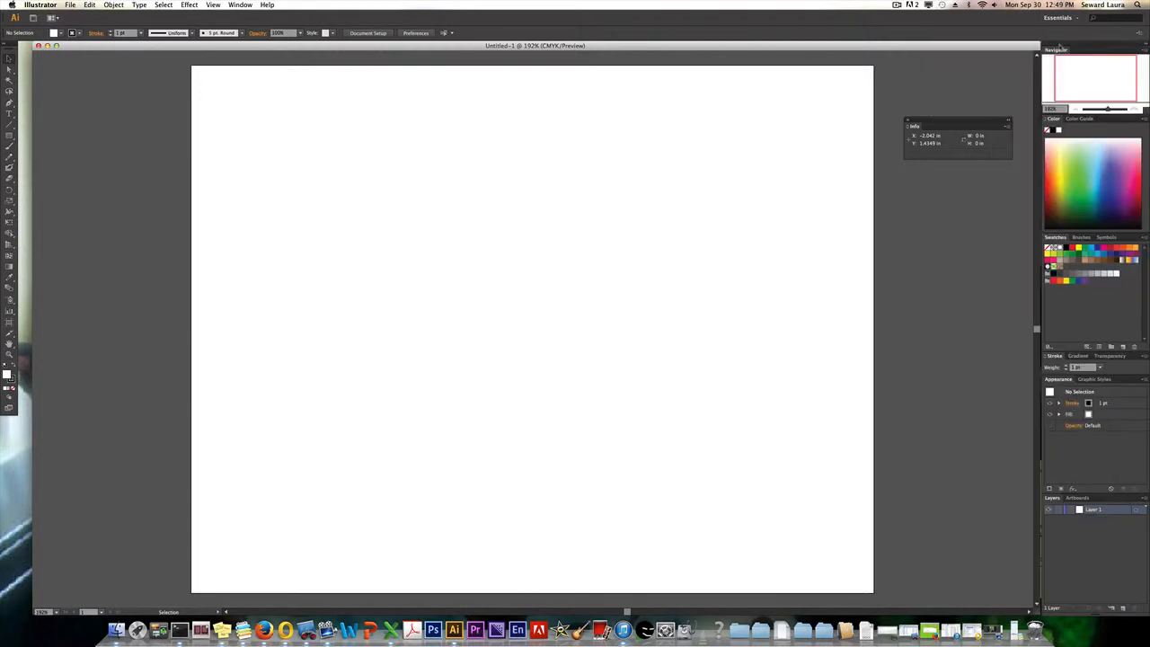
pyautogui.click(908, 121)
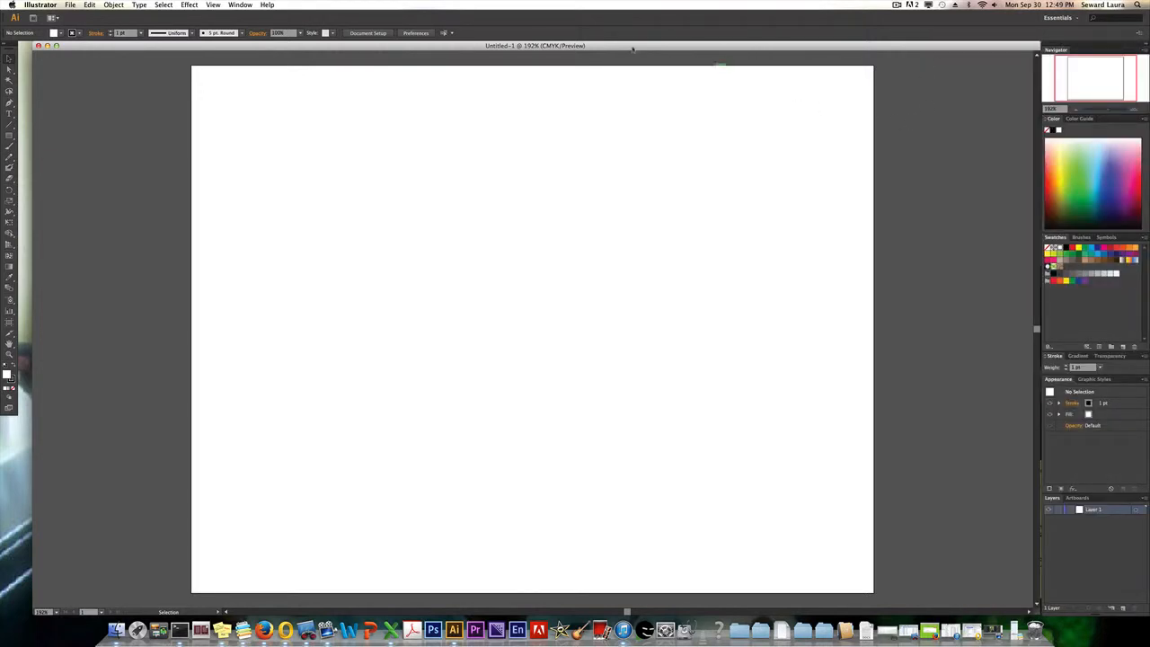
# Save the current panel layout as a new workspace named Untitled Workspace 1.
pyautogui.click(241, 6)
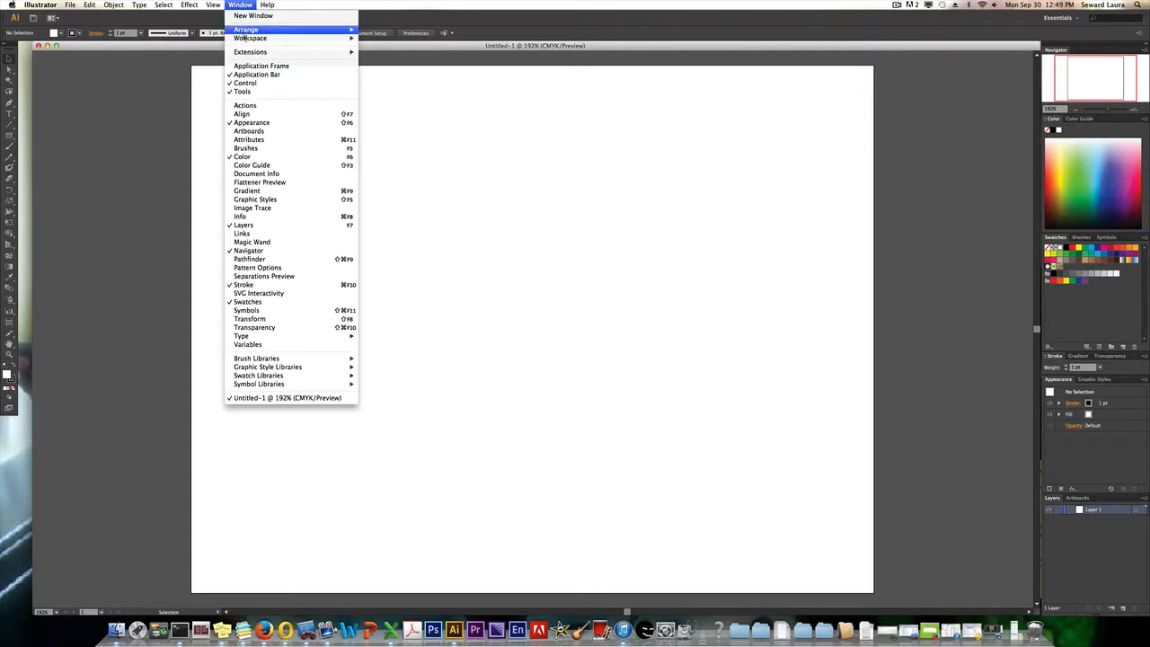
pyautogui.moveTo(266, 39)
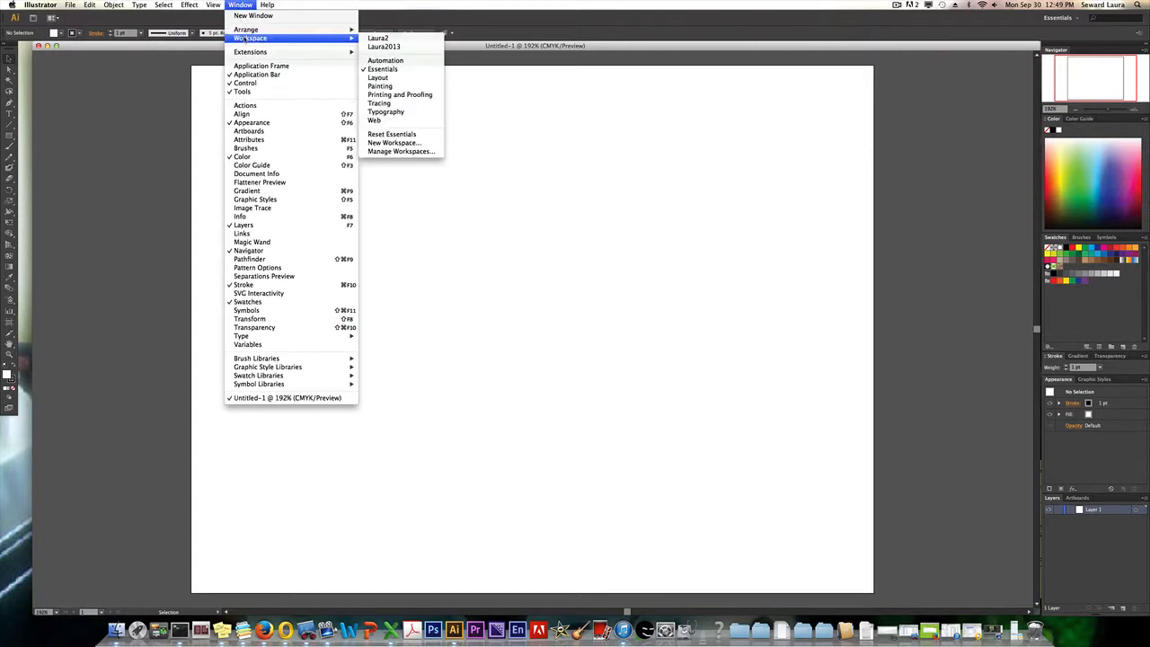
pyautogui.click(395, 144)
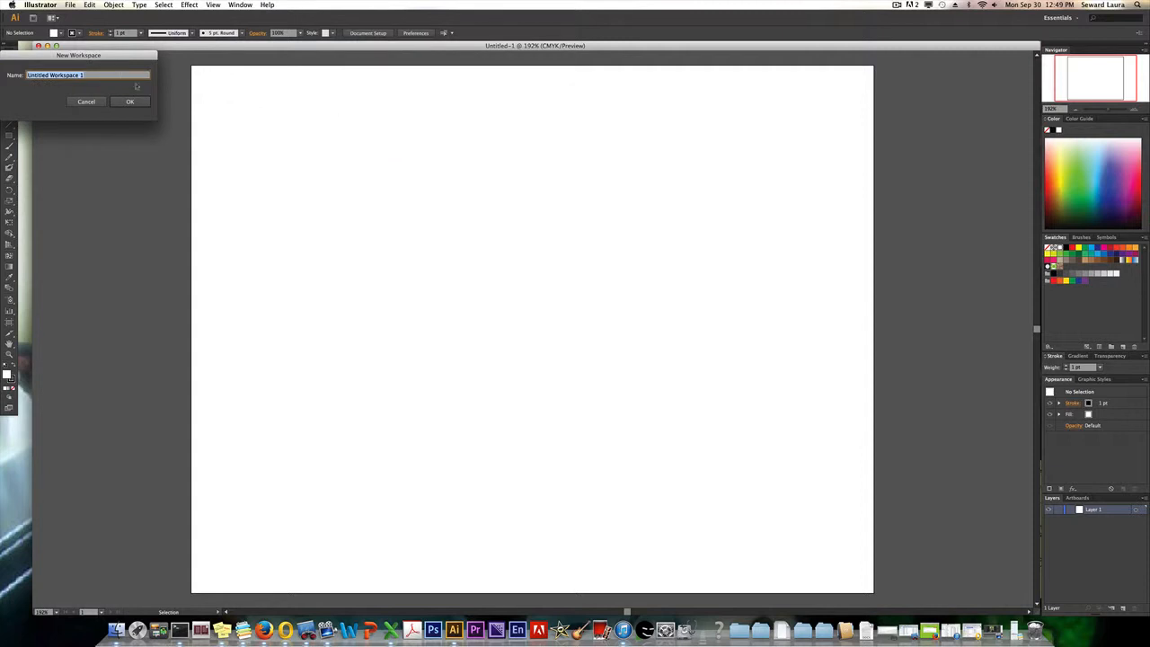
pyautogui.click(129, 102)
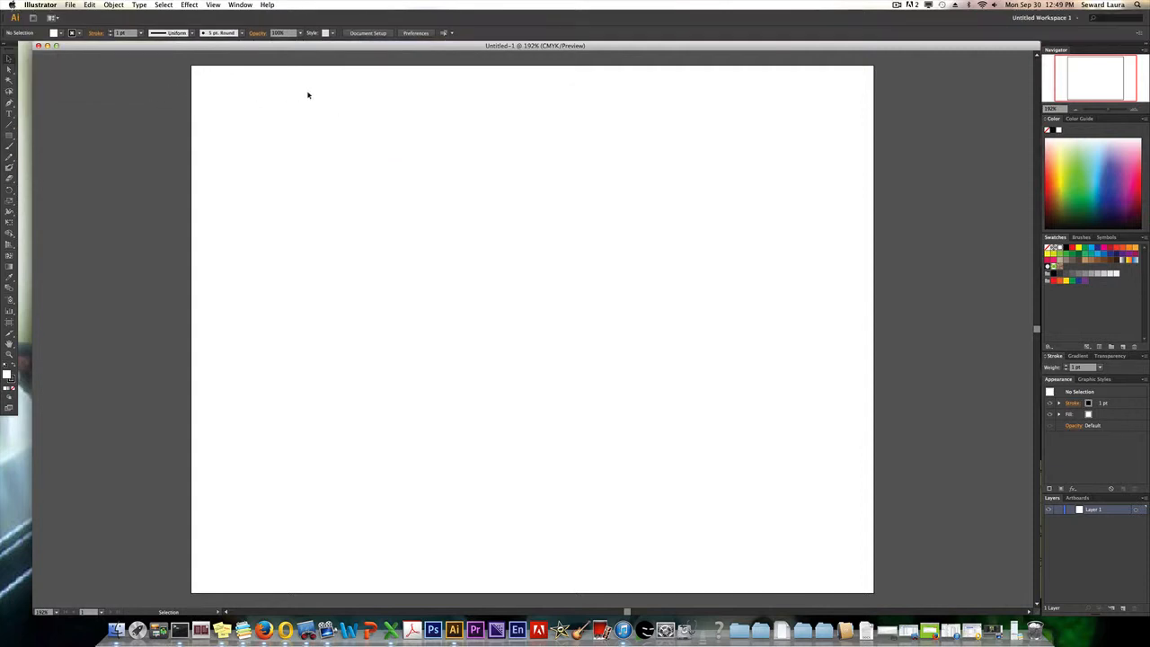
# Switch to the saved personal workspace whose name ends in 2013.
pyautogui.click(240, 4)
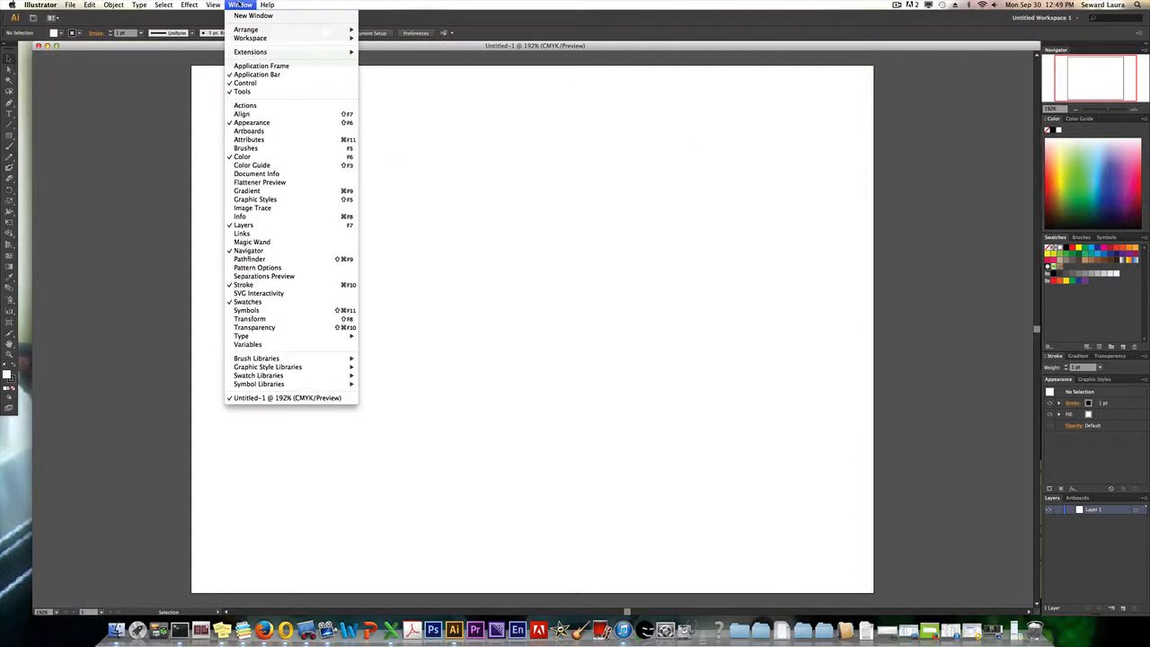
pyautogui.moveTo(246, 38)
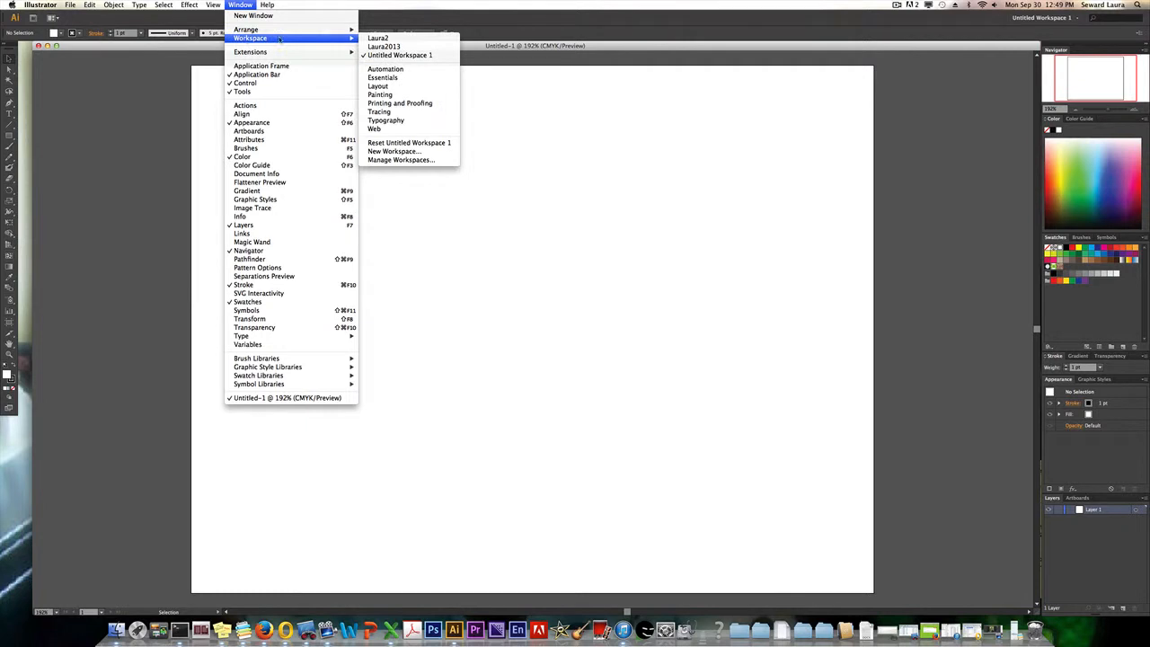
pyautogui.click(386, 47)
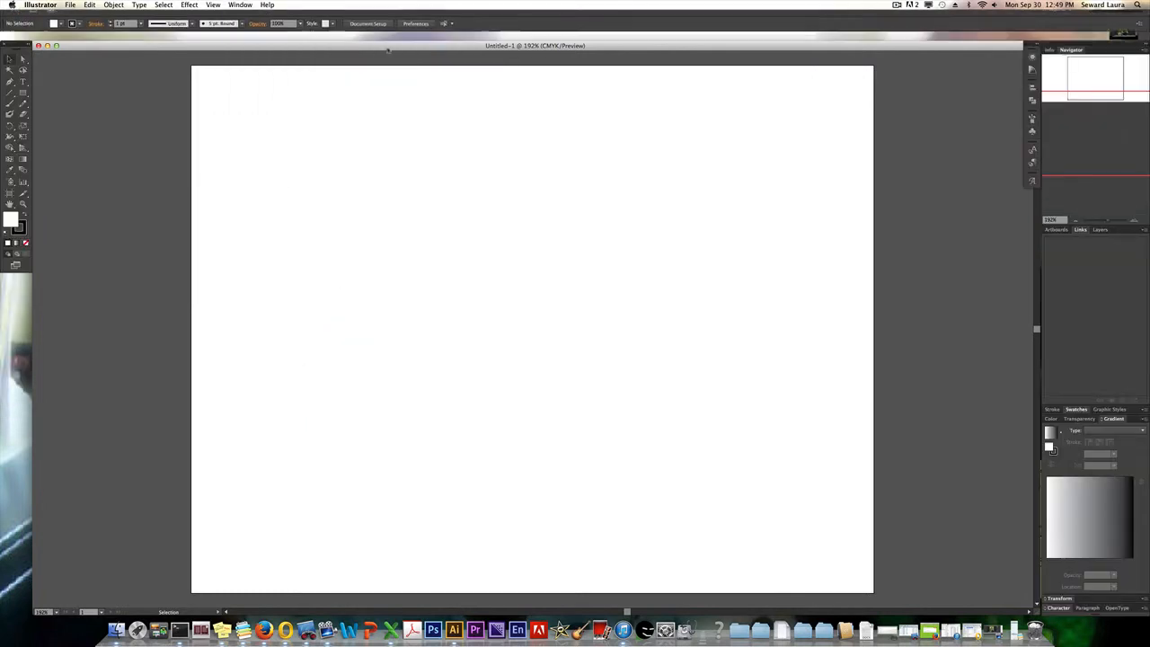
# Try the Typography workspace and return to the personal 2013 workspace.
pyautogui.click(241, 4)
pyautogui.moveTo(248, 37)
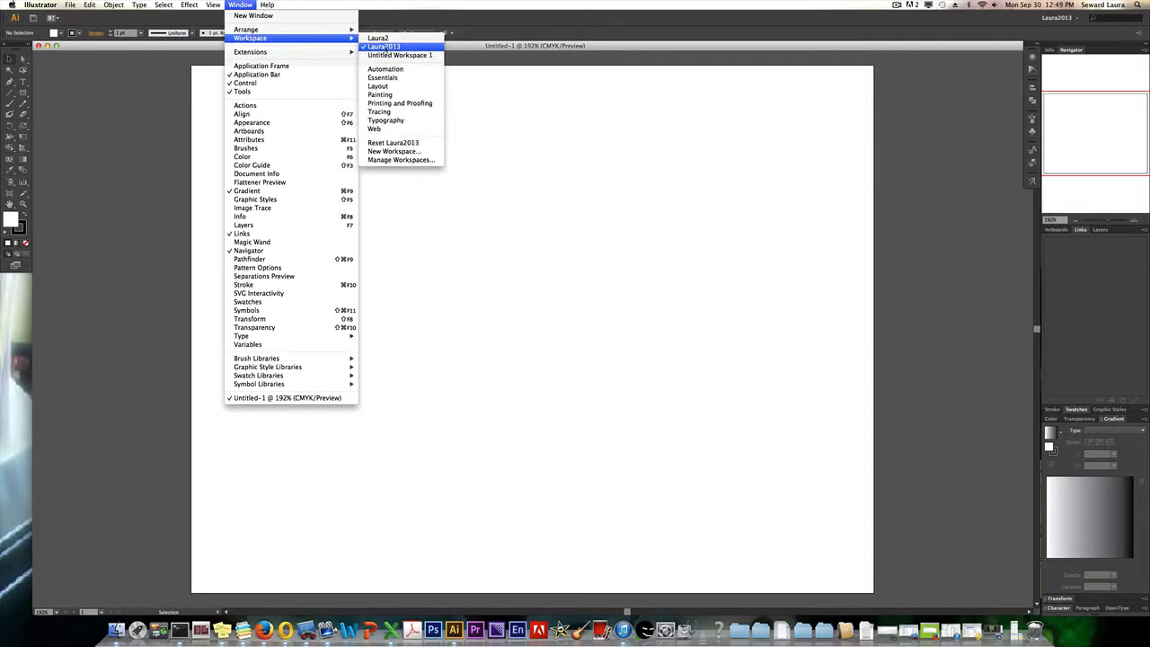
pyautogui.click(388, 120)
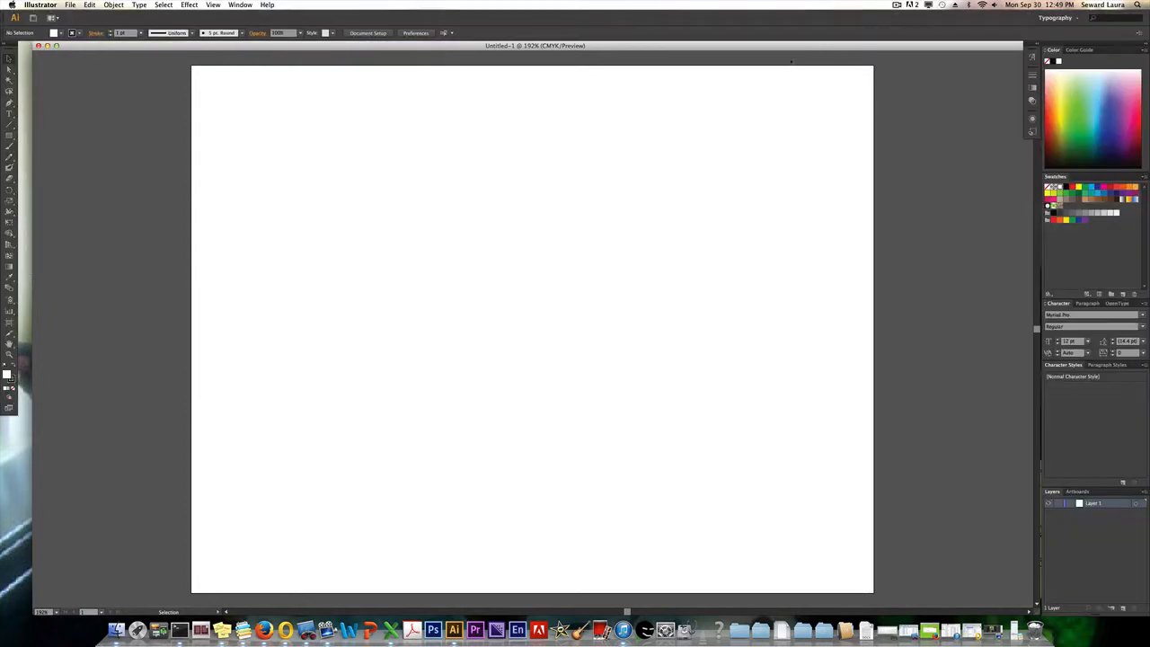
pyautogui.click(240, 6)
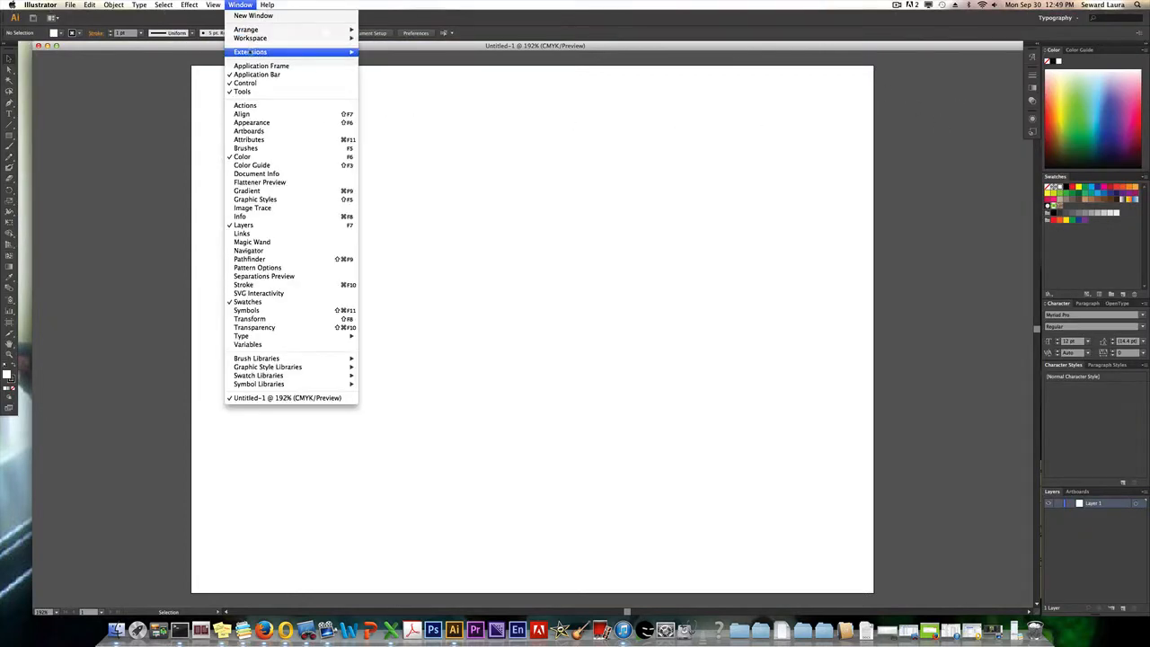
pyautogui.moveTo(250, 39)
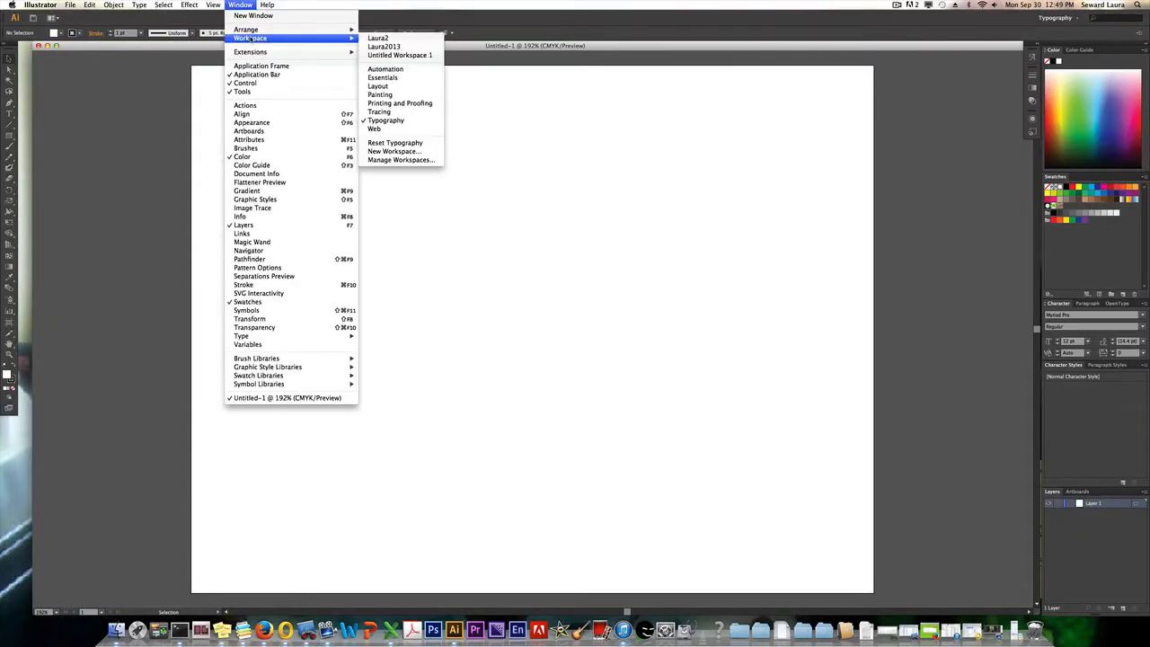
pyautogui.click(377, 48)
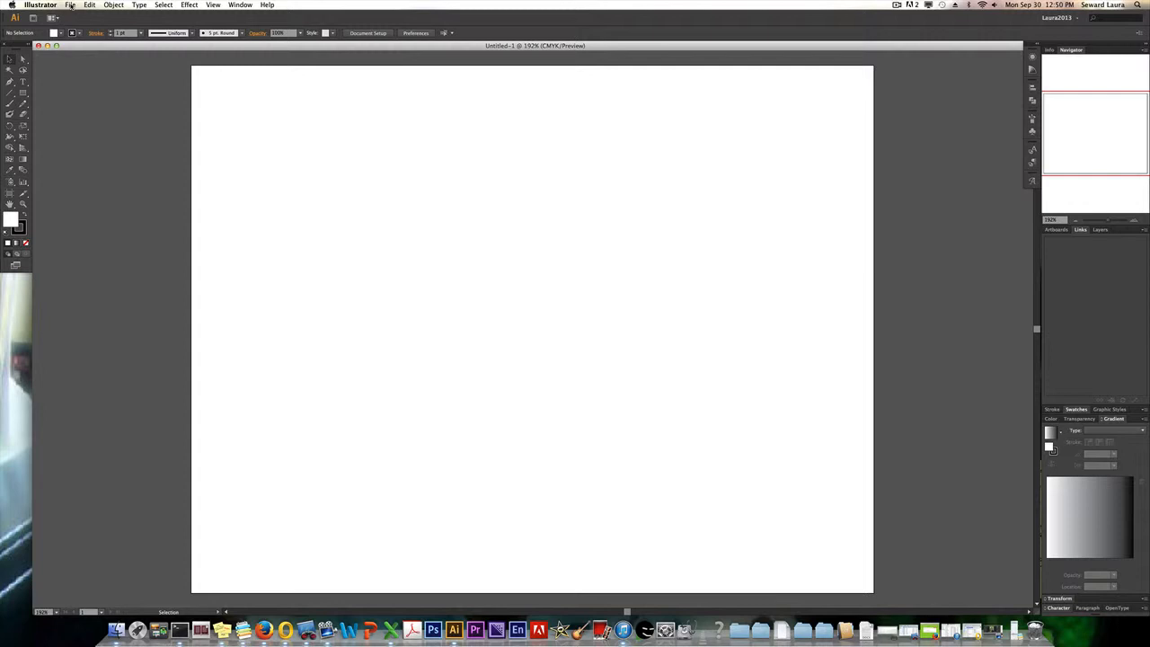
# Start placing a file and browse through the teacher's folder to collage, 2013-14, am.
pyautogui.click(70, 6)
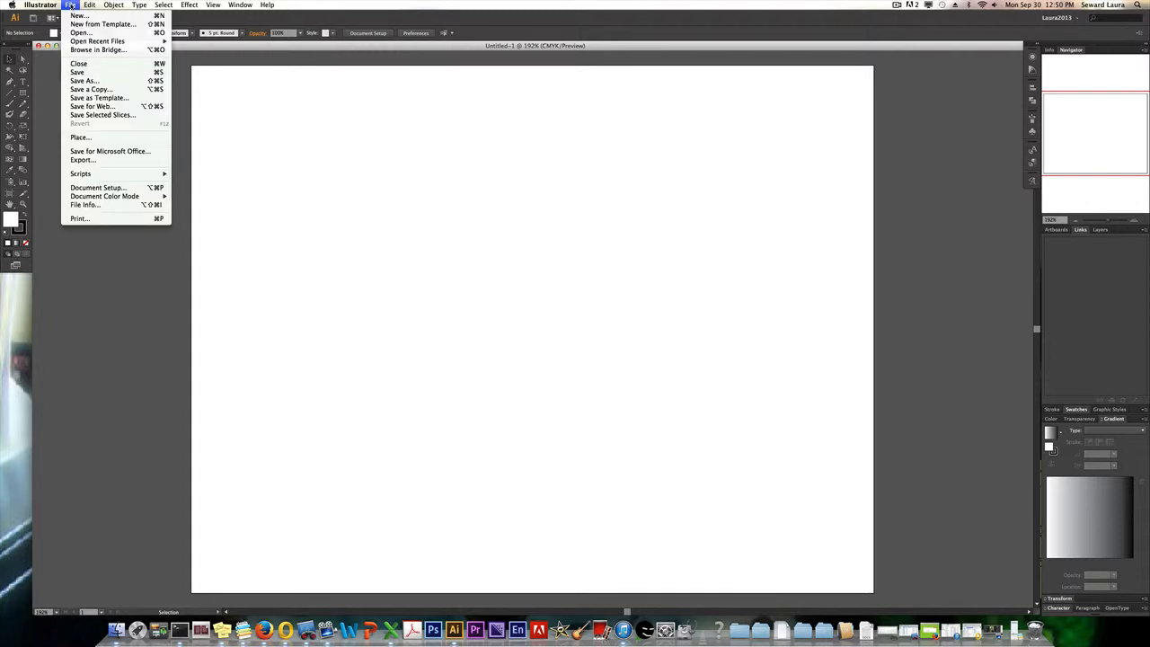
pyautogui.click(79, 137)
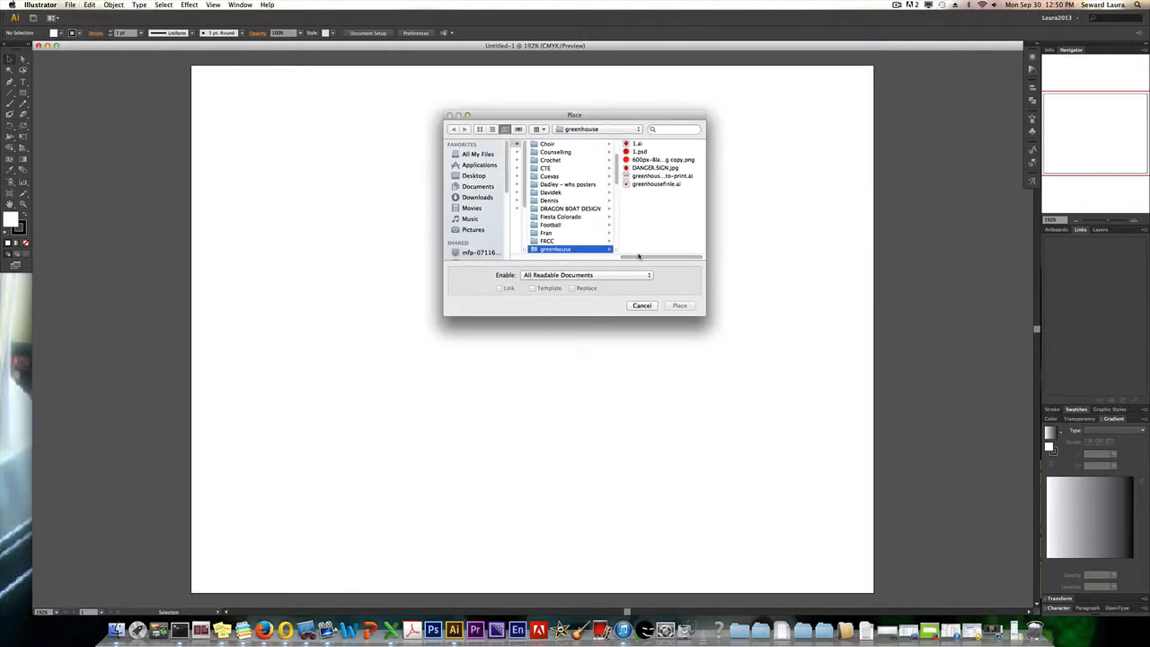
pyautogui.moveTo(647, 258); pyautogui.dragTo(557, 259)
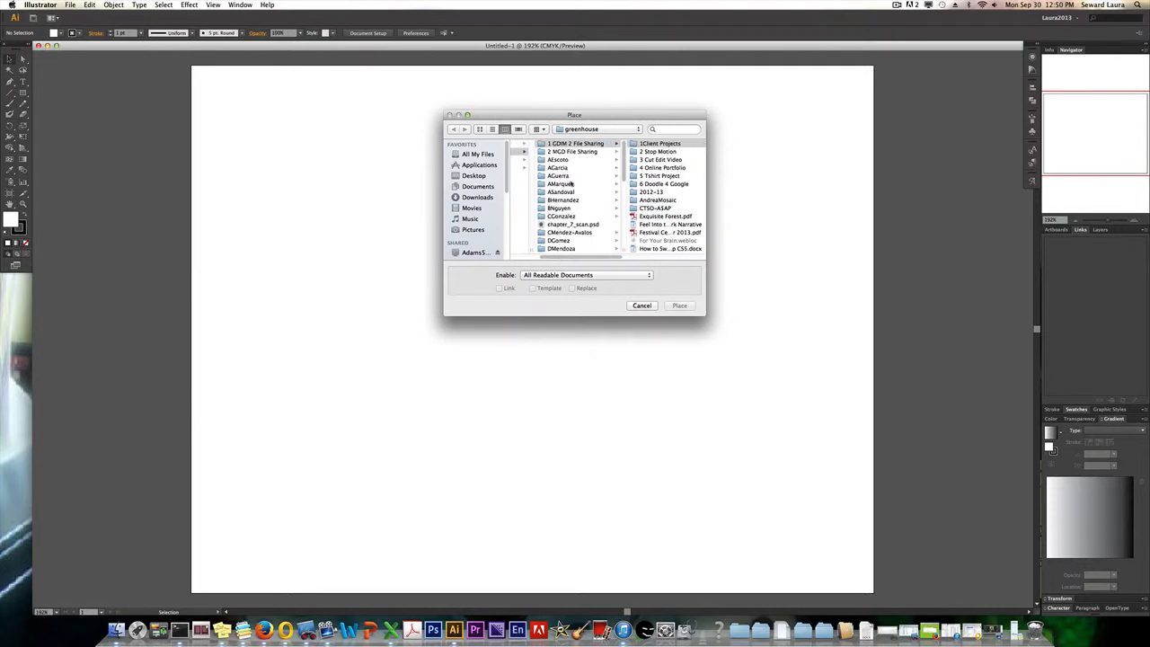
pyautogui.scroll(-5, 573, 183)
pyautogui.scroll(-4, 572, 182)
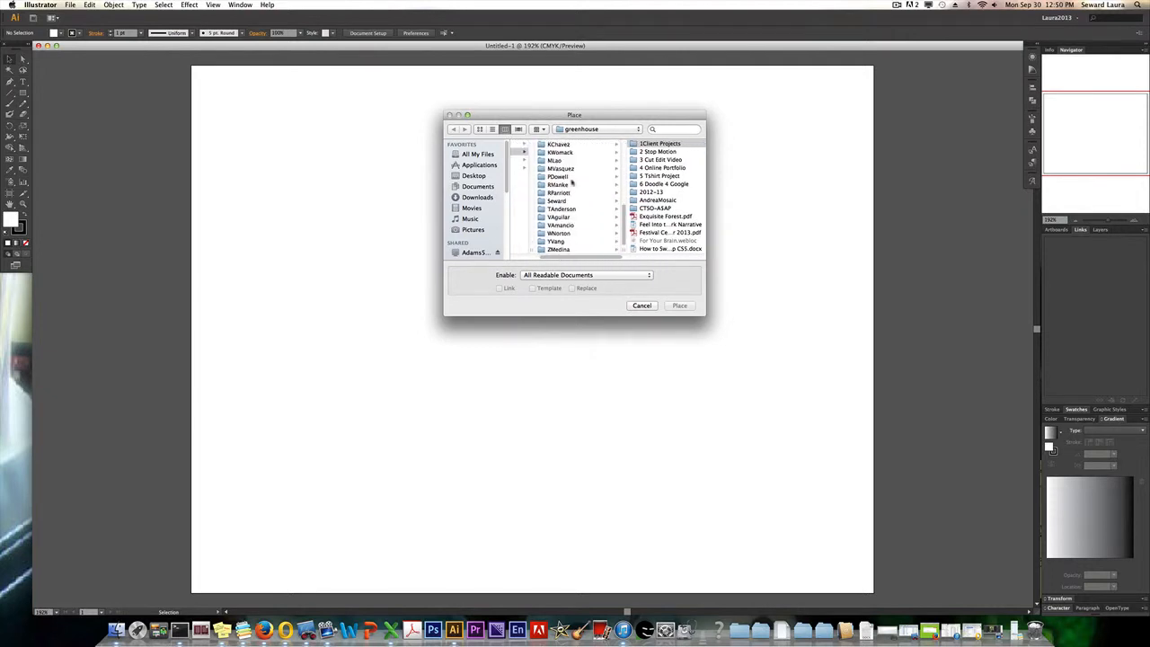
pyautogui.click(555, 202)
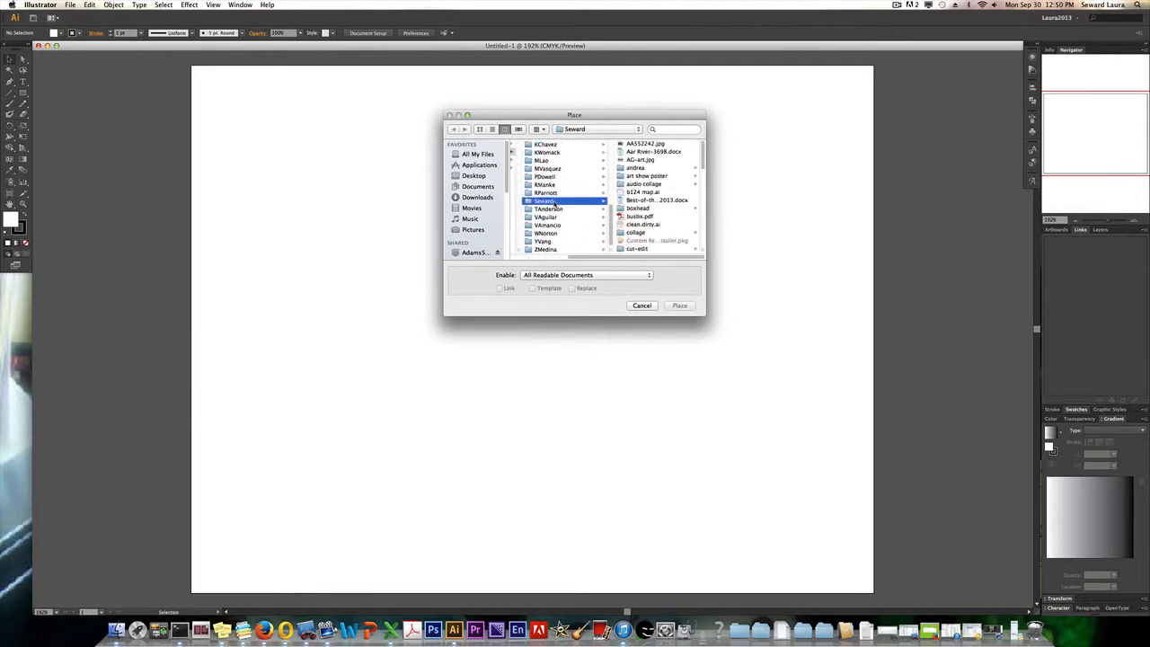
pyautogui.click(637, 234)
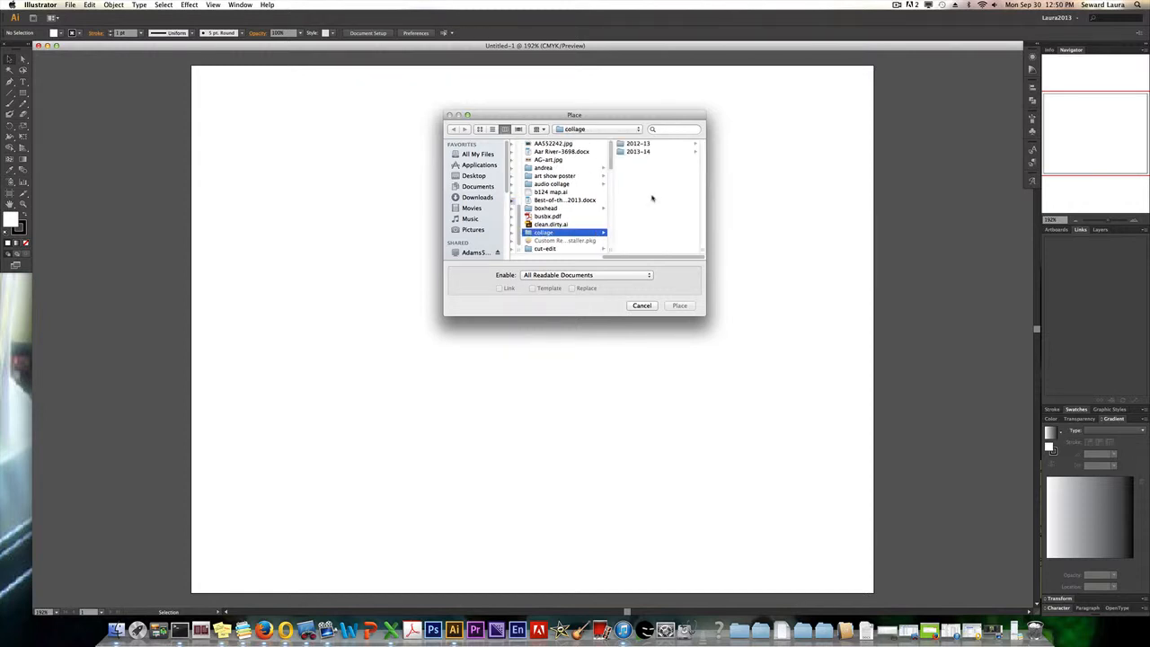
pyautogui.click(634, 152)
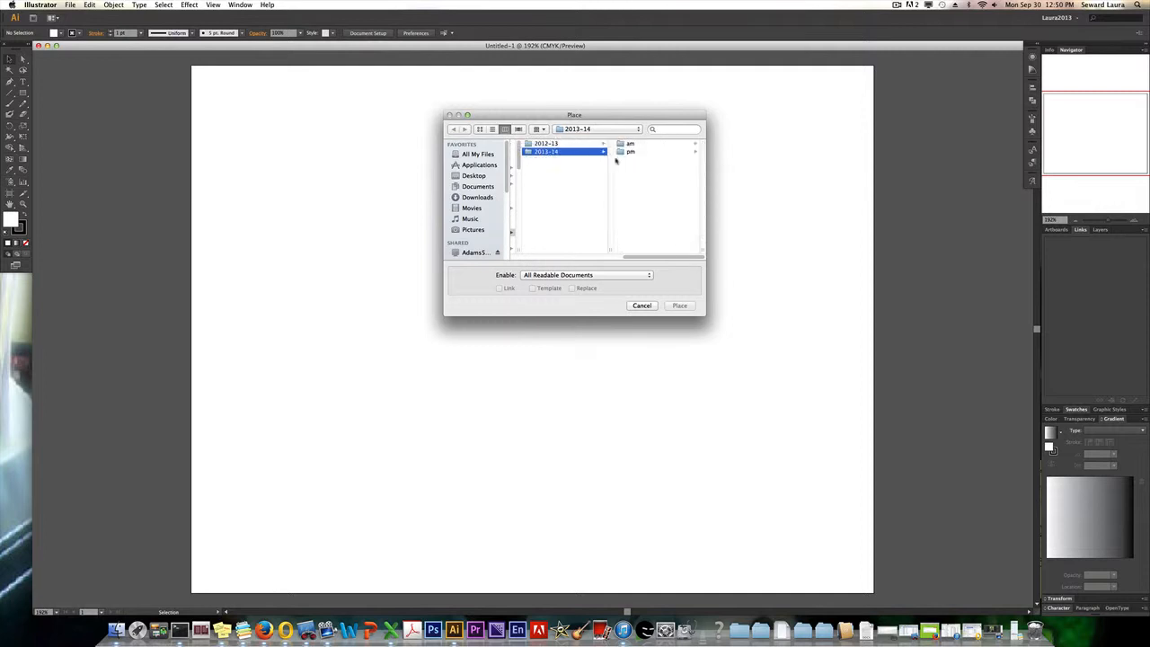
pyautogui.click(629, 144)
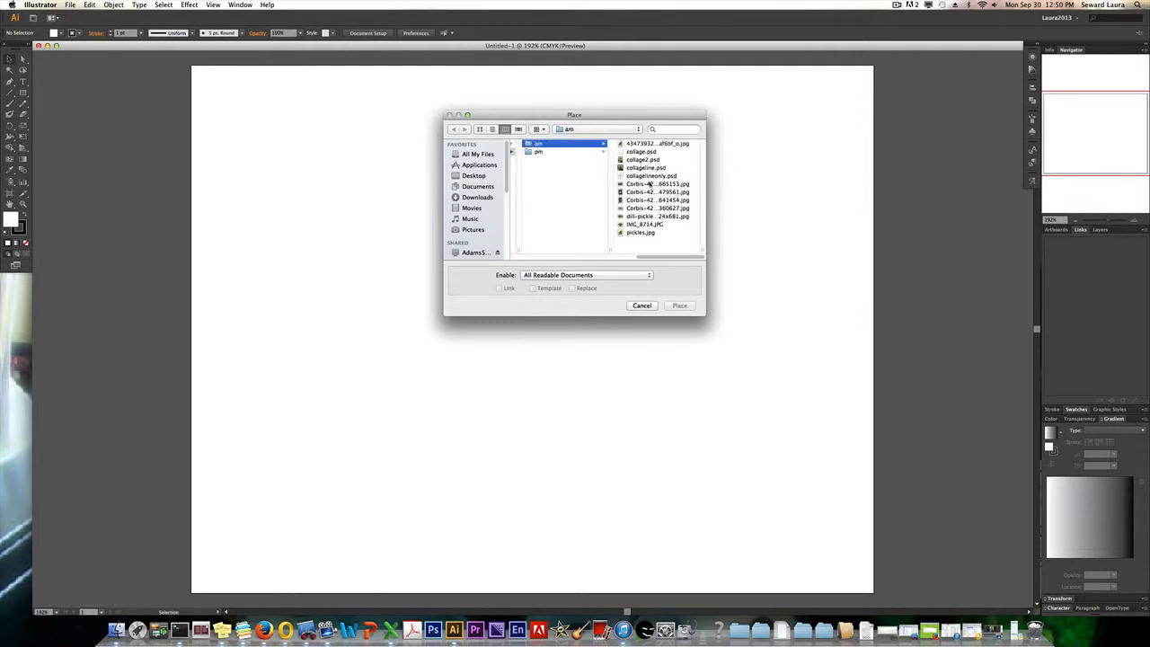
# Compare collagelineonly.psd with collageline.psd, and place collagelineonly.psd with linking turned off.
pyautogui.click(645, 176)
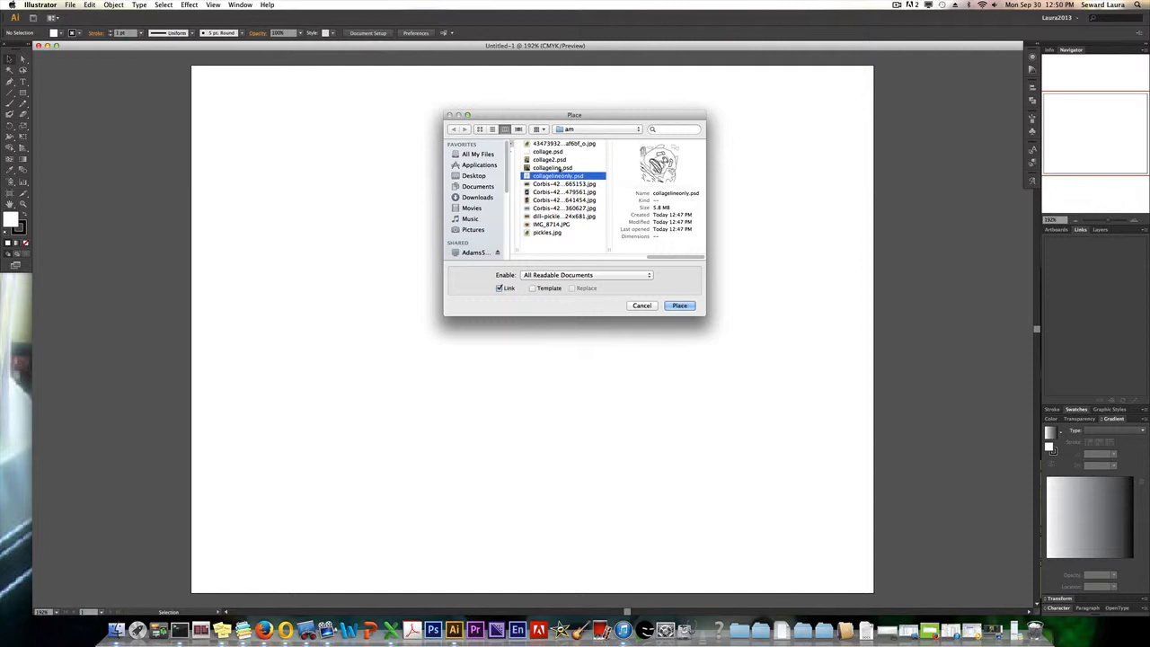
pyautogui.click(562, 168)
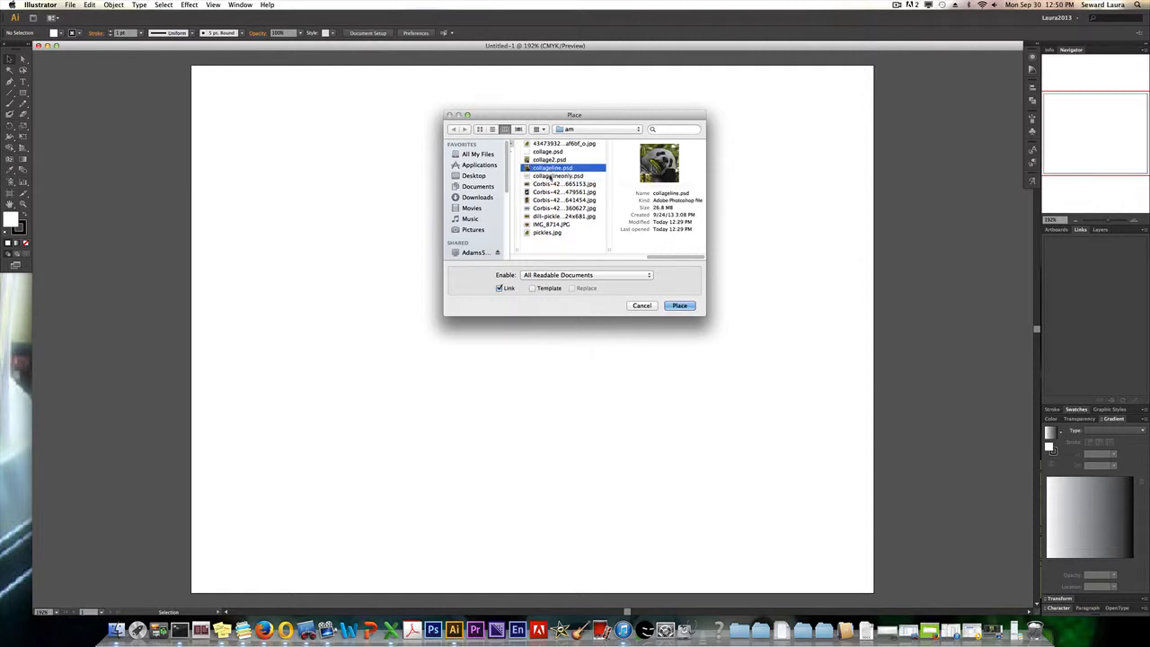
pyautogui.click(550, 176)
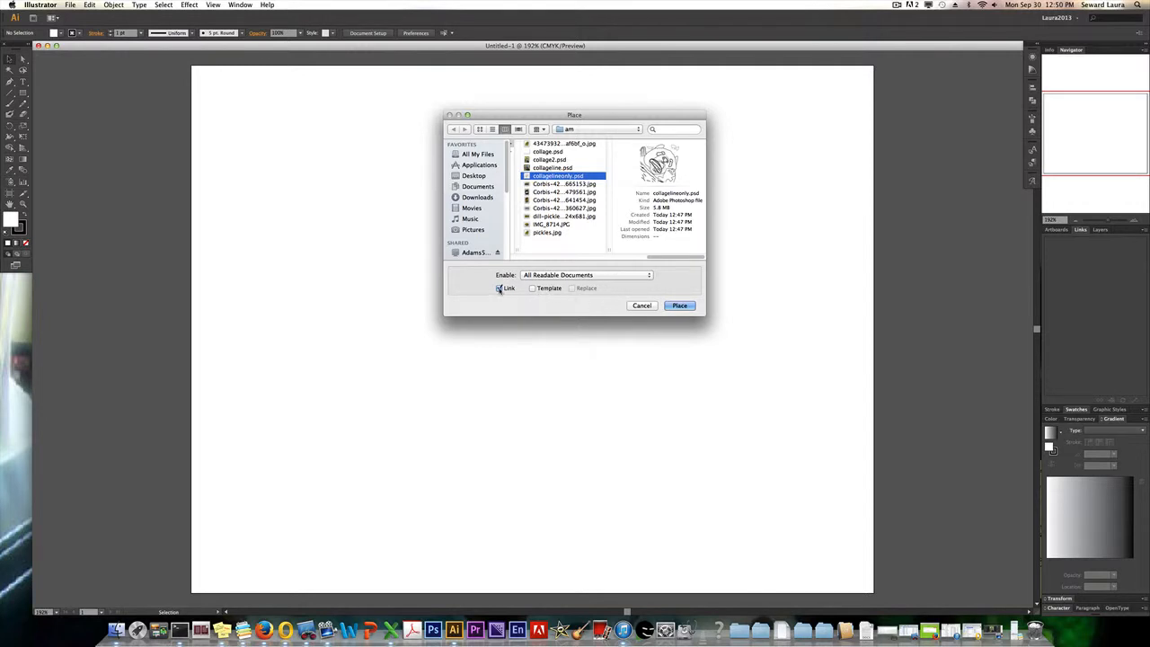
pyautogui.click(499, 289)
pyautogui.click(680, 307)
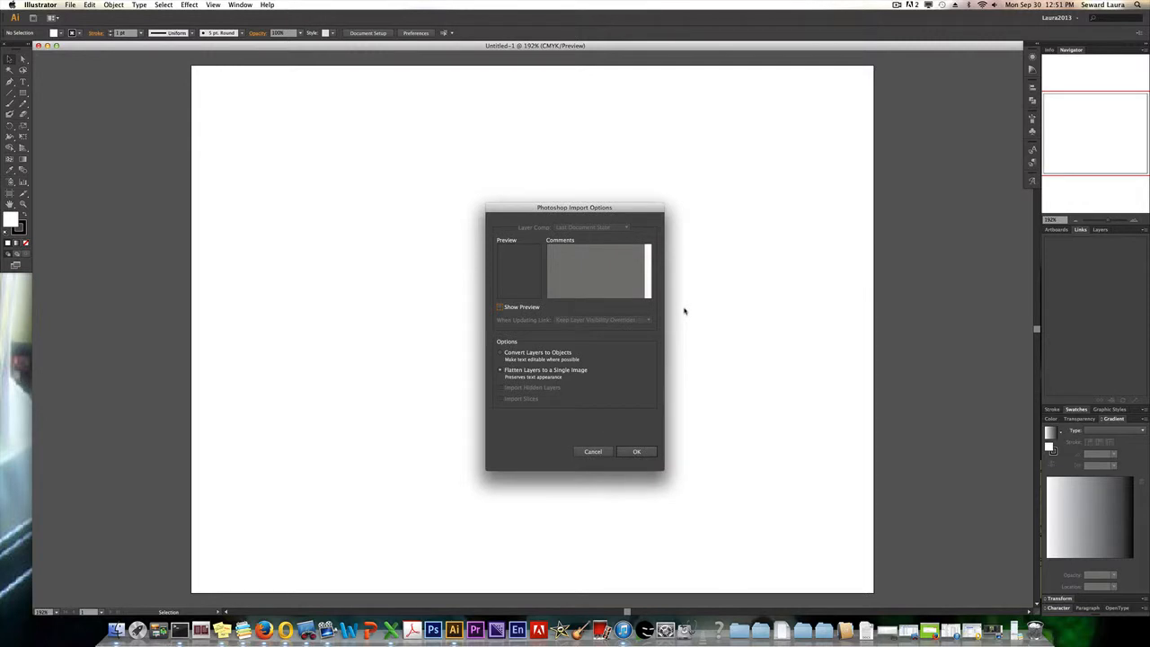
# Show the import preview and import the Photoshop file with its layers flattened to a single image.
pyautogui.click(500, 307)
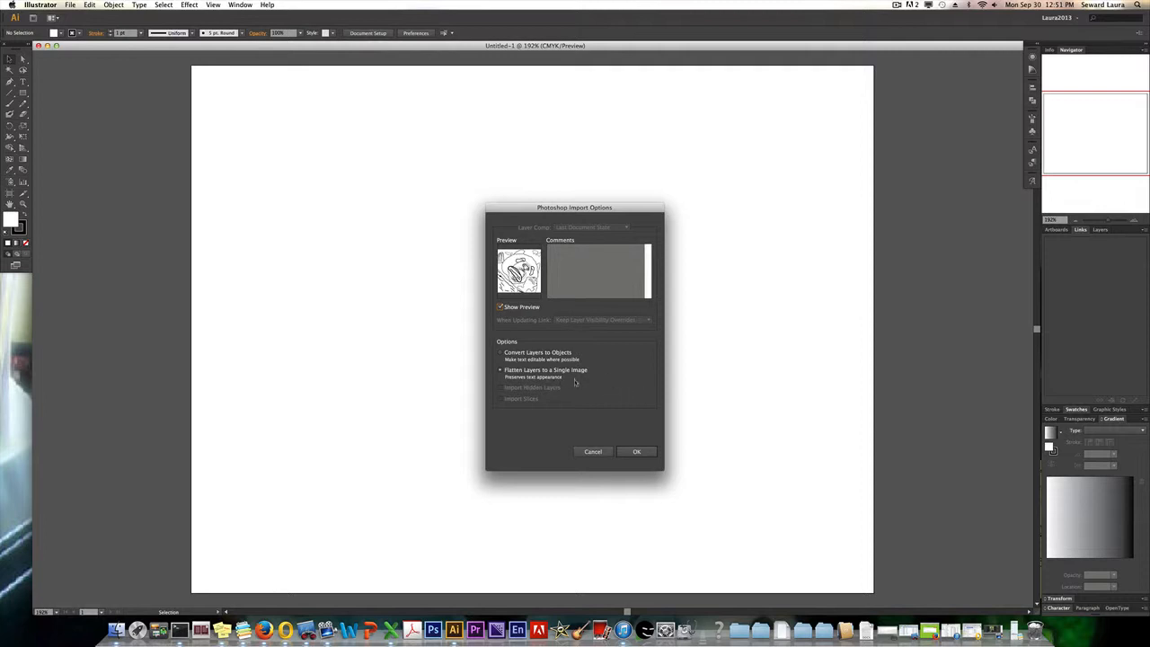
pyautogui.click(636, 451)
pyautogui.click(636, 452)
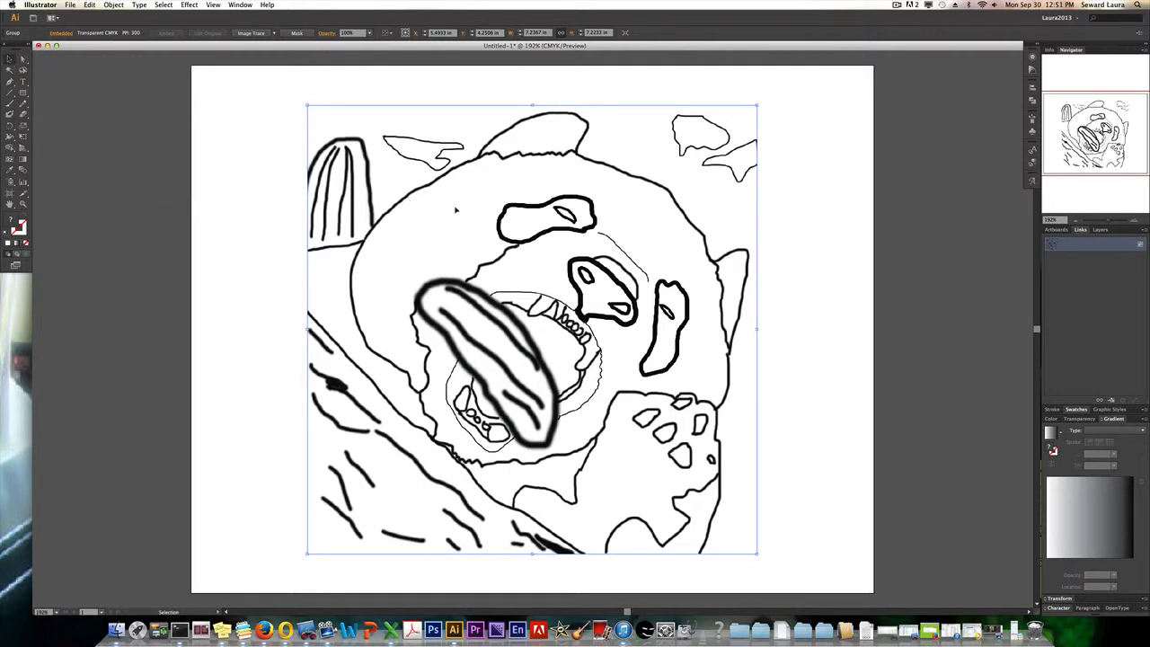
# Reposition the placed line art near the middle of the artboard and deselect it with the Selection tool.
pyautogui.moveTo(474, 212); pyautogui.dragTo(449, 200)
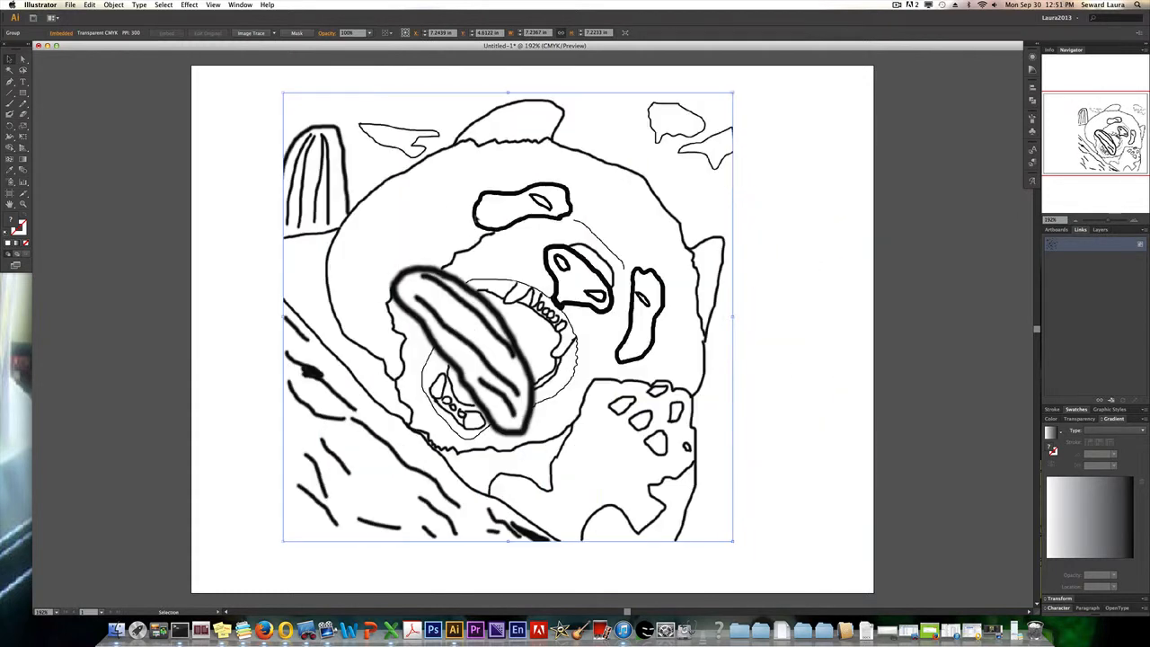
pyautogui.click(804, 284)
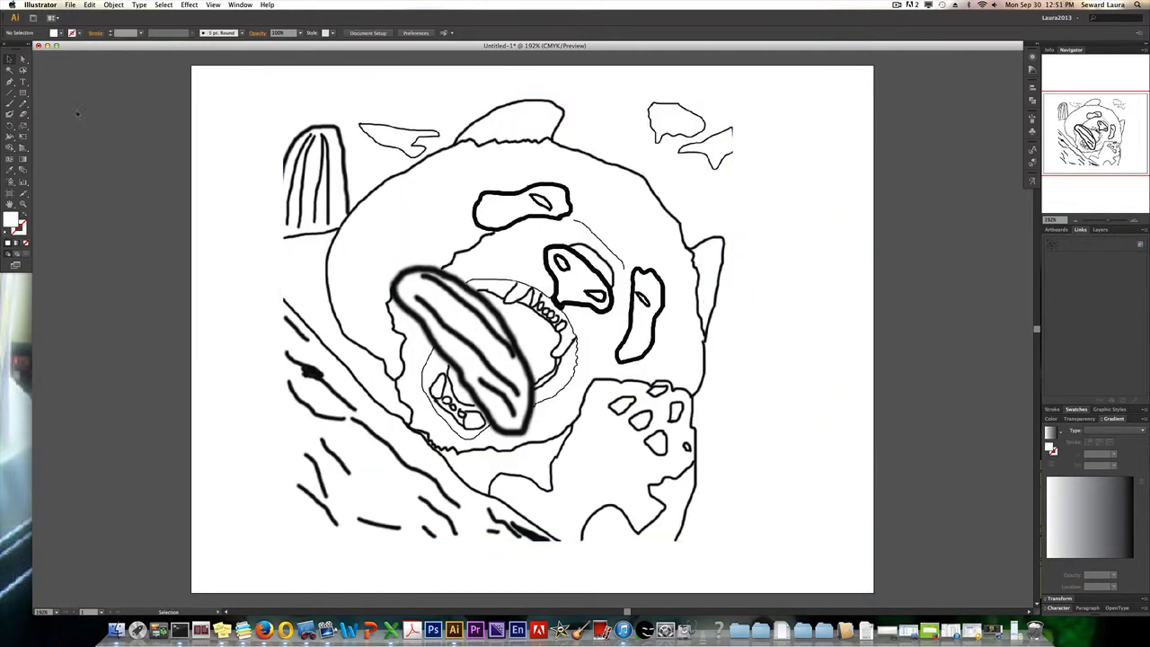
pyautogui.moveTo(387, 289); pyautogui.dragTo(405, 293)
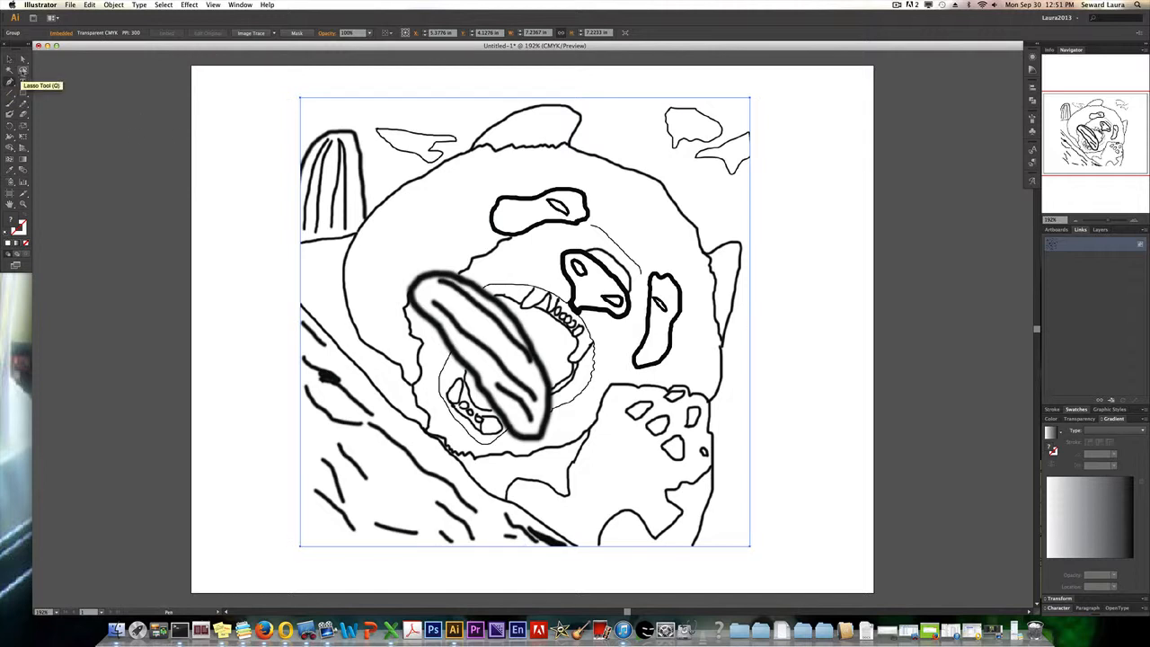
pyautogui.click(9, 70)
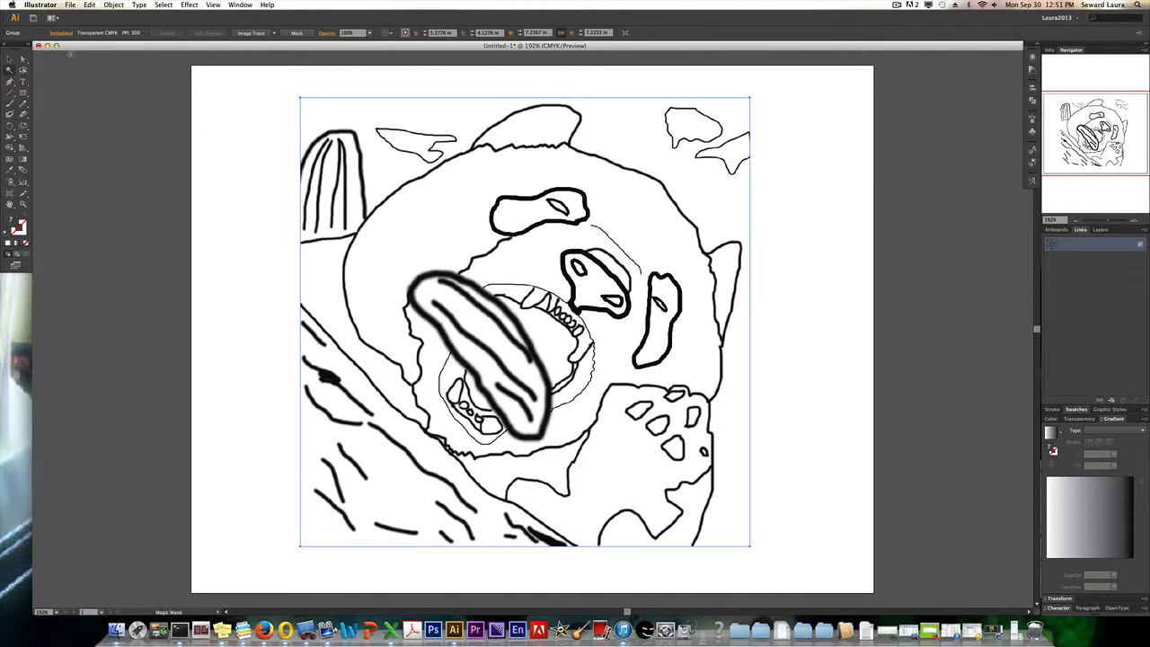
pyautogui.click(9, 60)
pyautogui.click(216, 169)
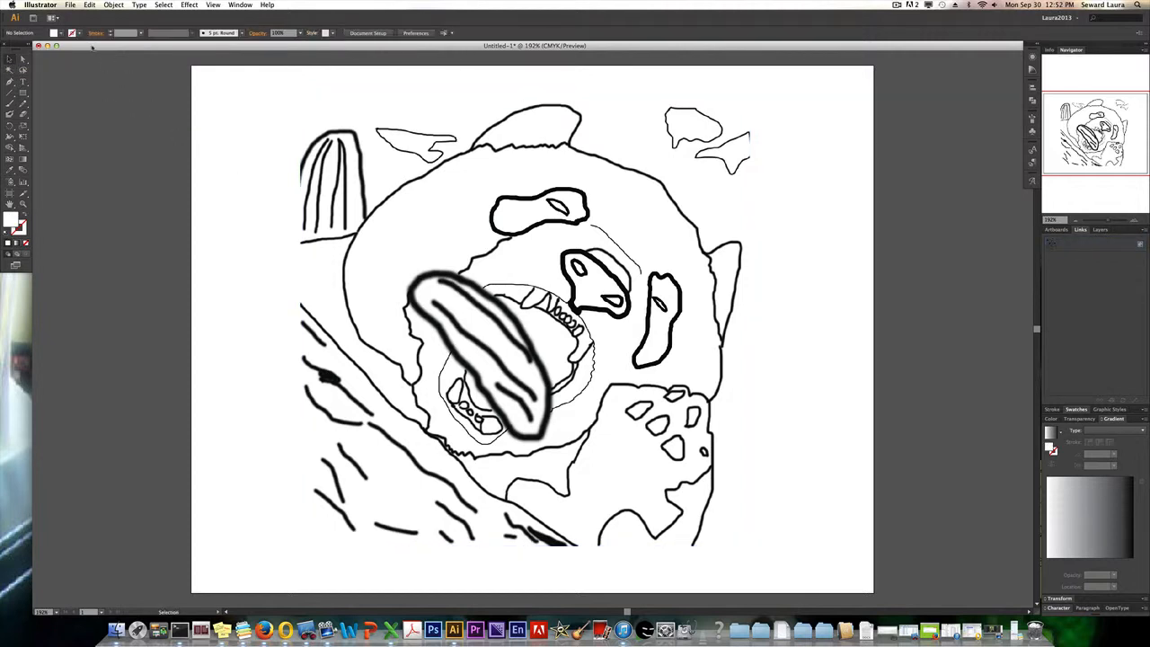
# Trace the placed line art with the Default tracing preset, continuing despite its large image size.
pyautogui.click(411, 156)
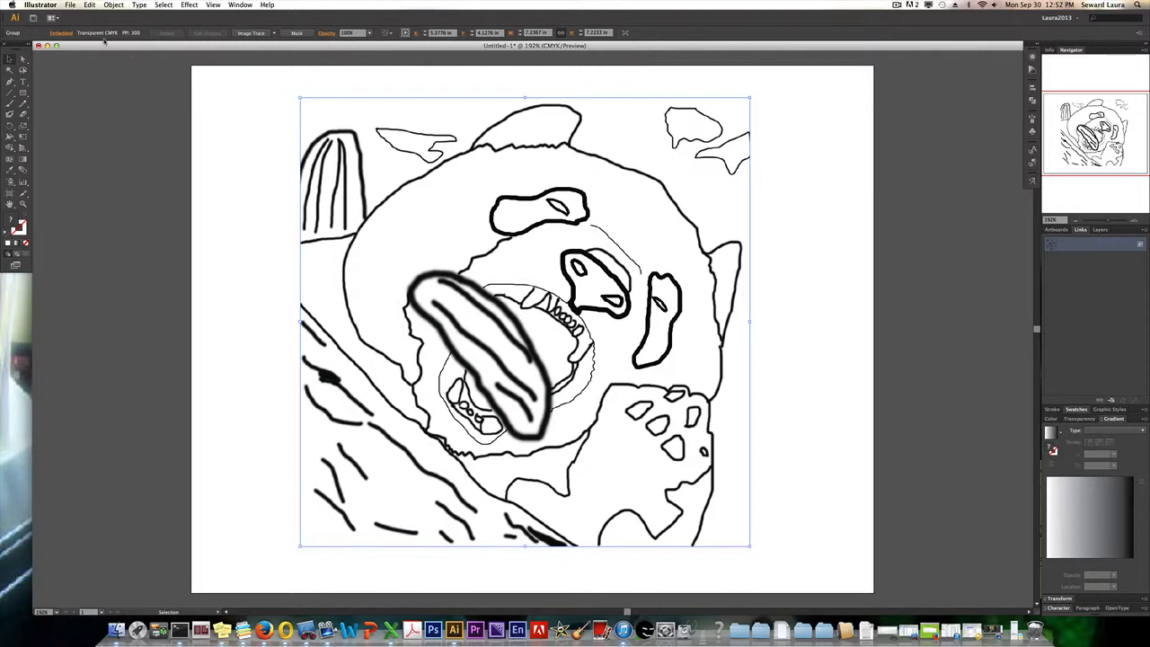
pyautogui.click(274, 33)
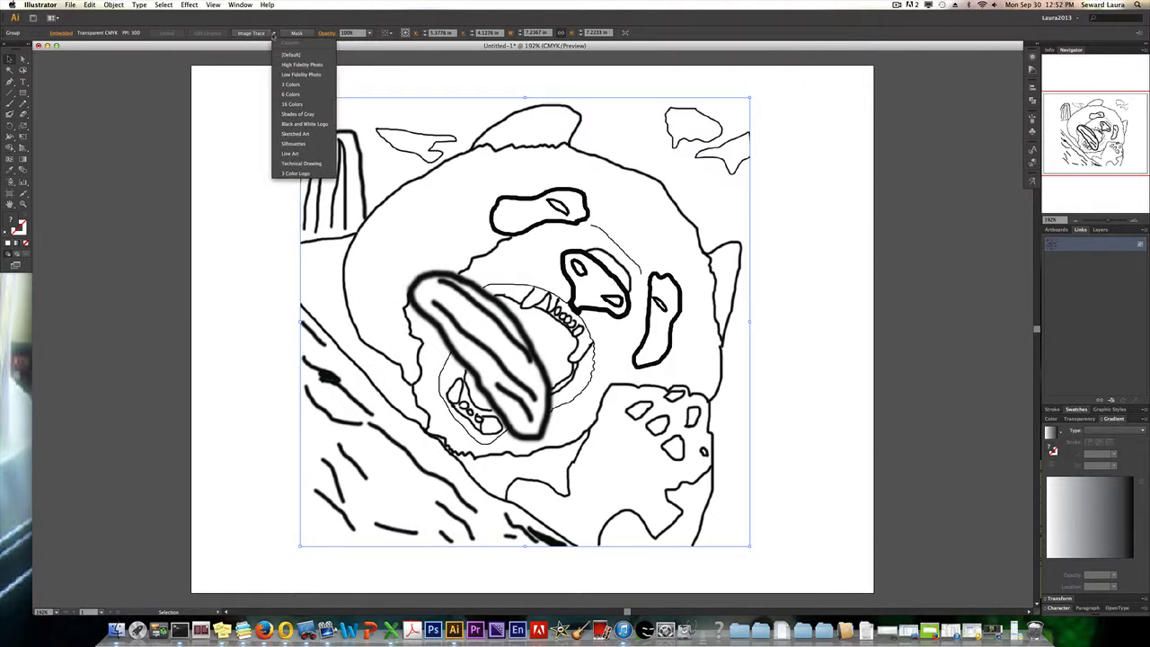
pyautogui.click(274, 34)
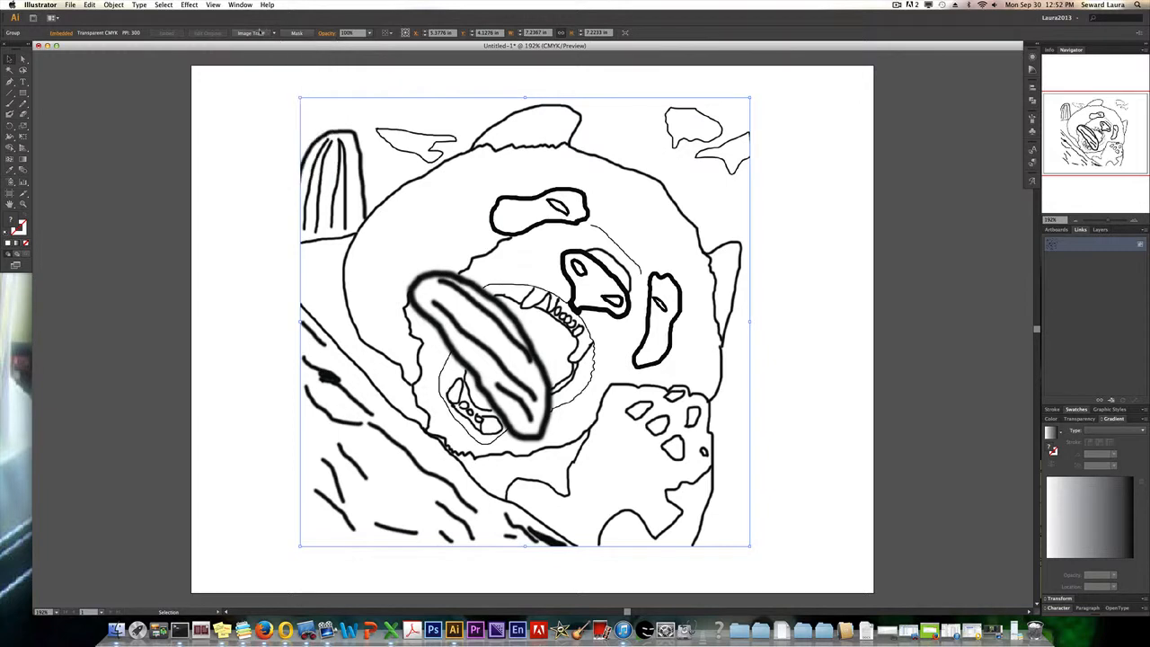
pyautogui.click(274, 34)
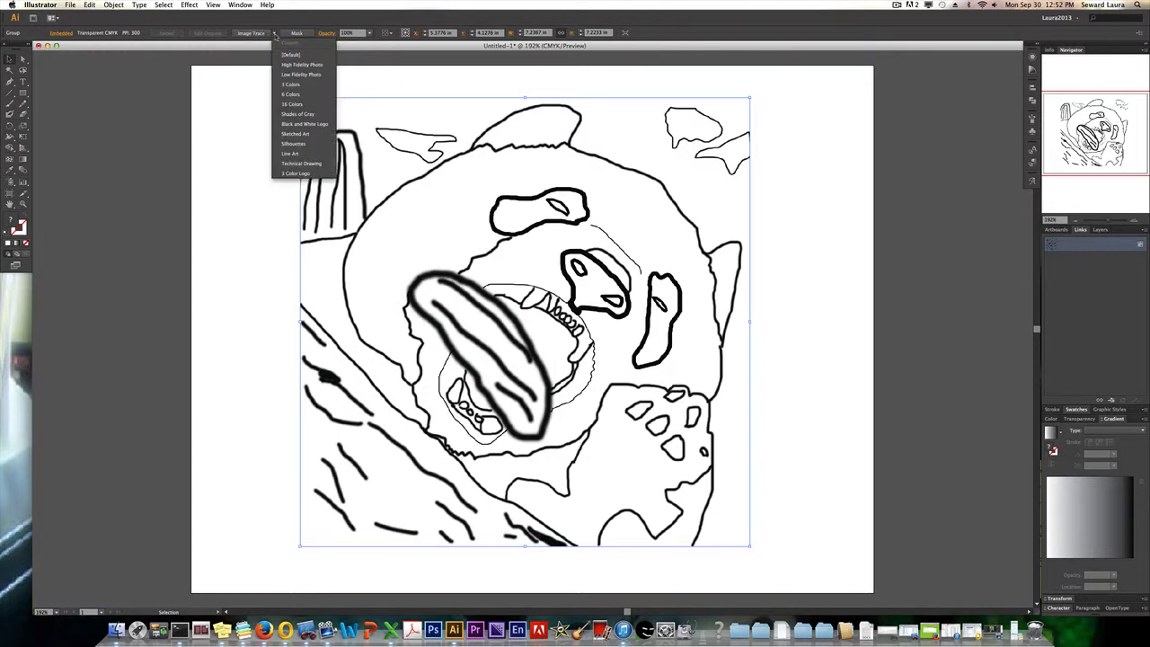
pyautogui.click(286, 56)
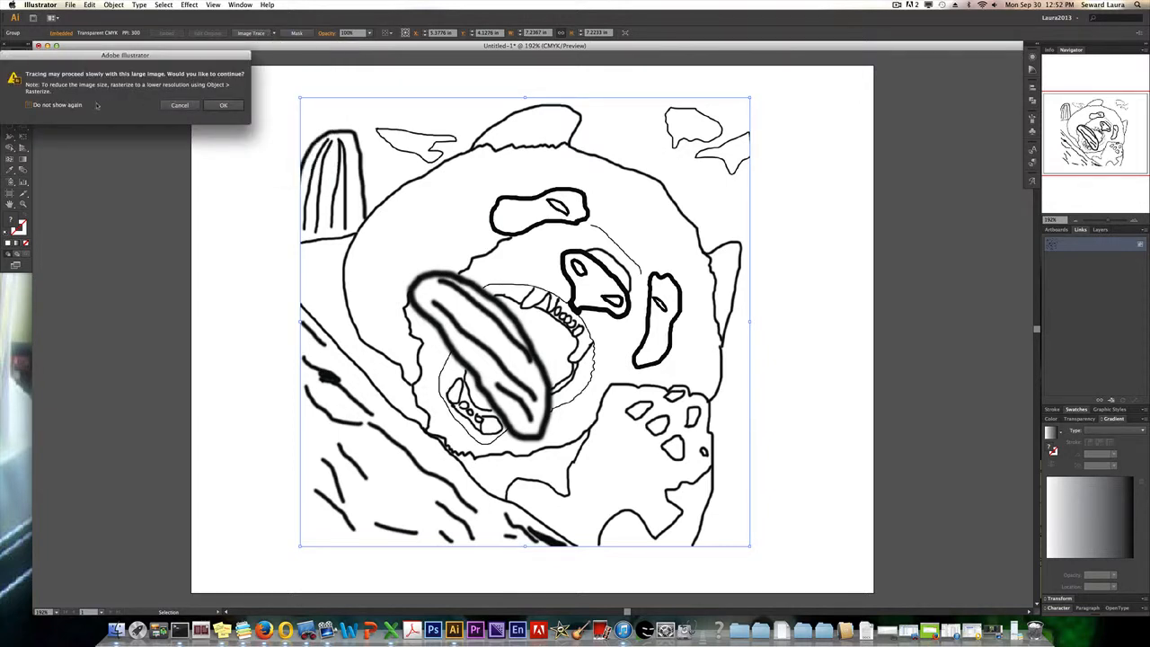
pyautogui.moveTo(94, 56)
pyautogui.mouseDown()
pyautogui.moveTo(200, 89)
pyautogui.moveTo(165, 128)
pyautogui.moveTo(139, 134)
pyautogui.mouseUp()
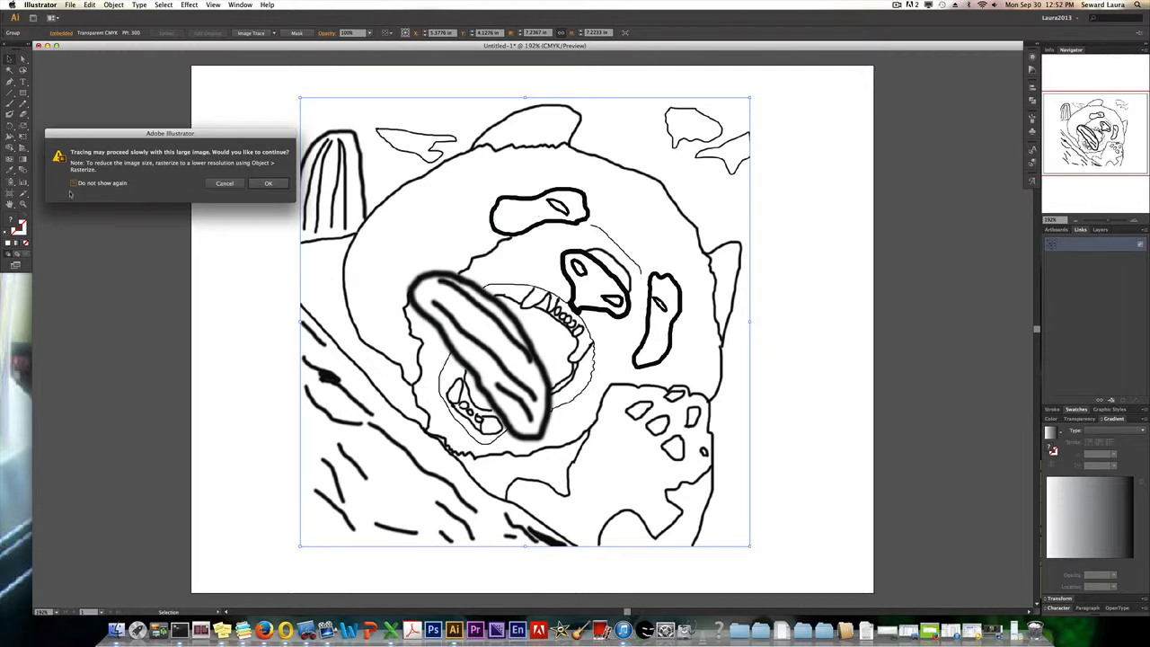
pyautogui.click(276, 184)
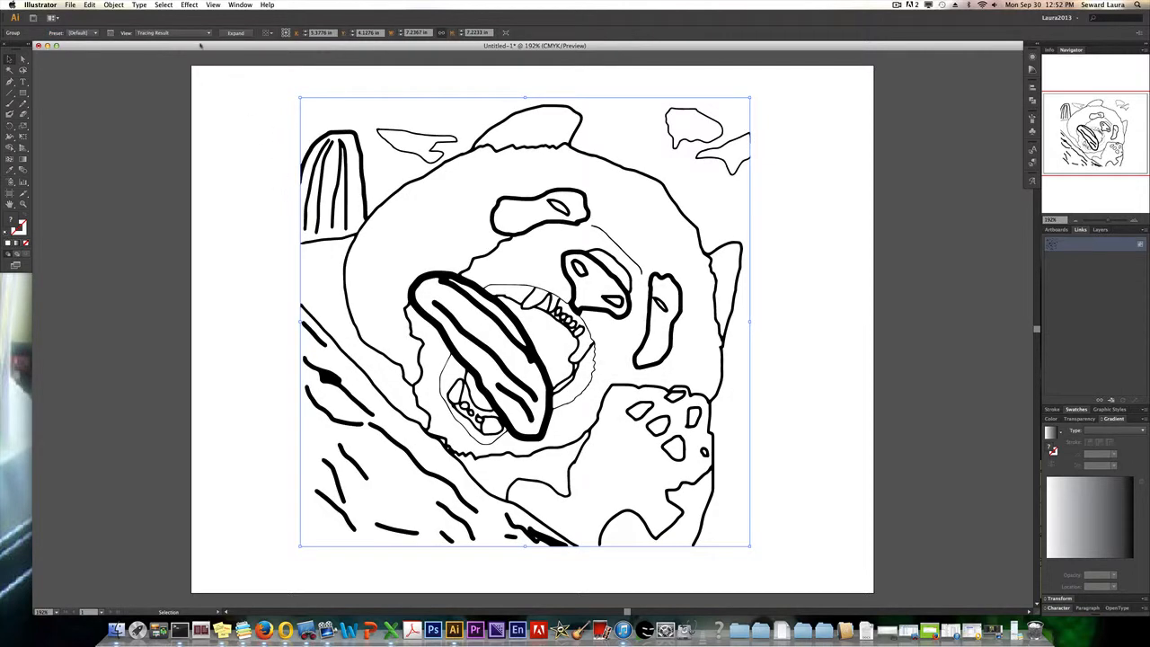
# Open the Image Trace settings, move them clear of the artwork, and apply the Black and White Logo preset.
pyautogui.click(208, 34)
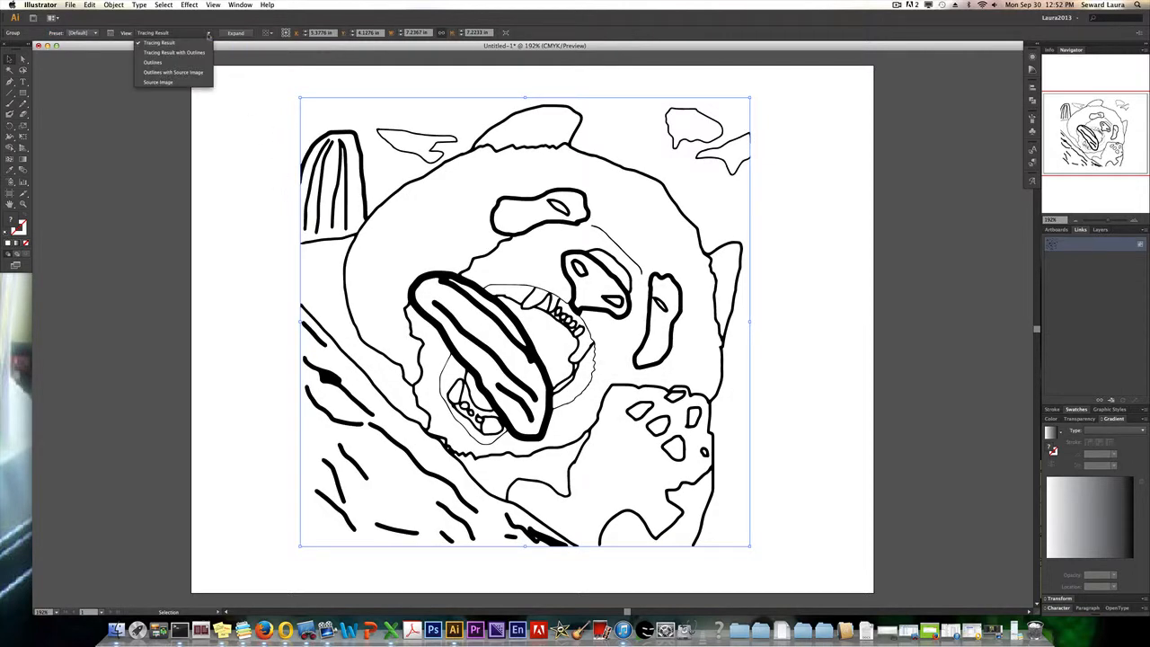
pyautogui.click(193, 36)
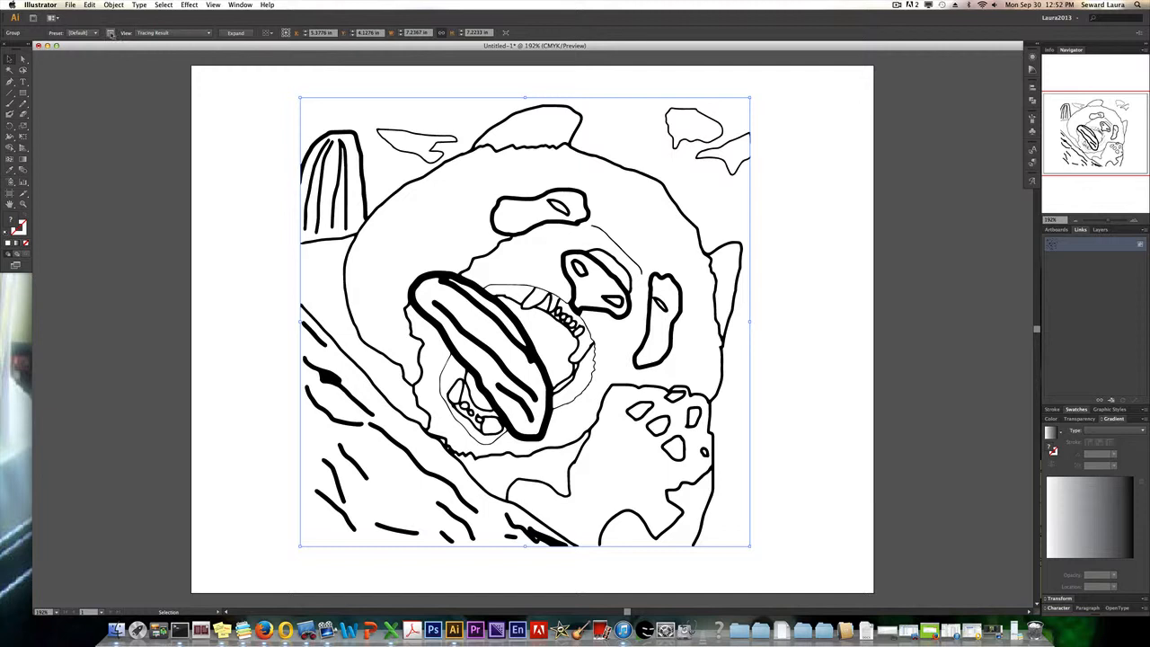
pyautogui.click(110, 33)
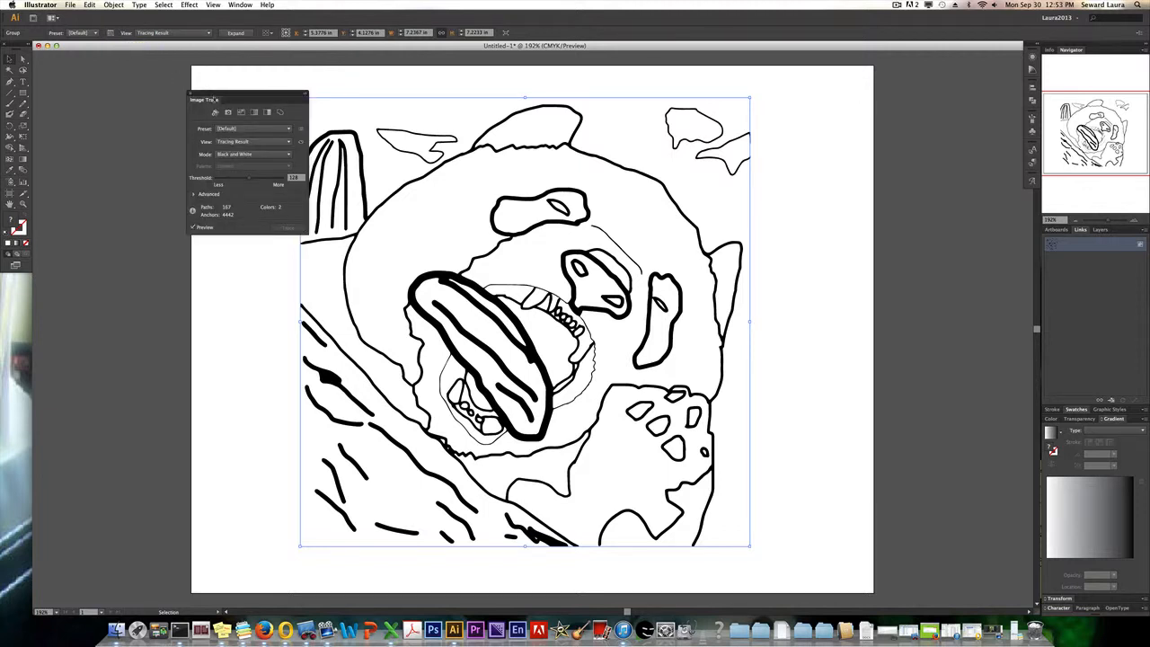
pyautogui.moveTo(250, 97); pyautogui.dragTo(176, 91)
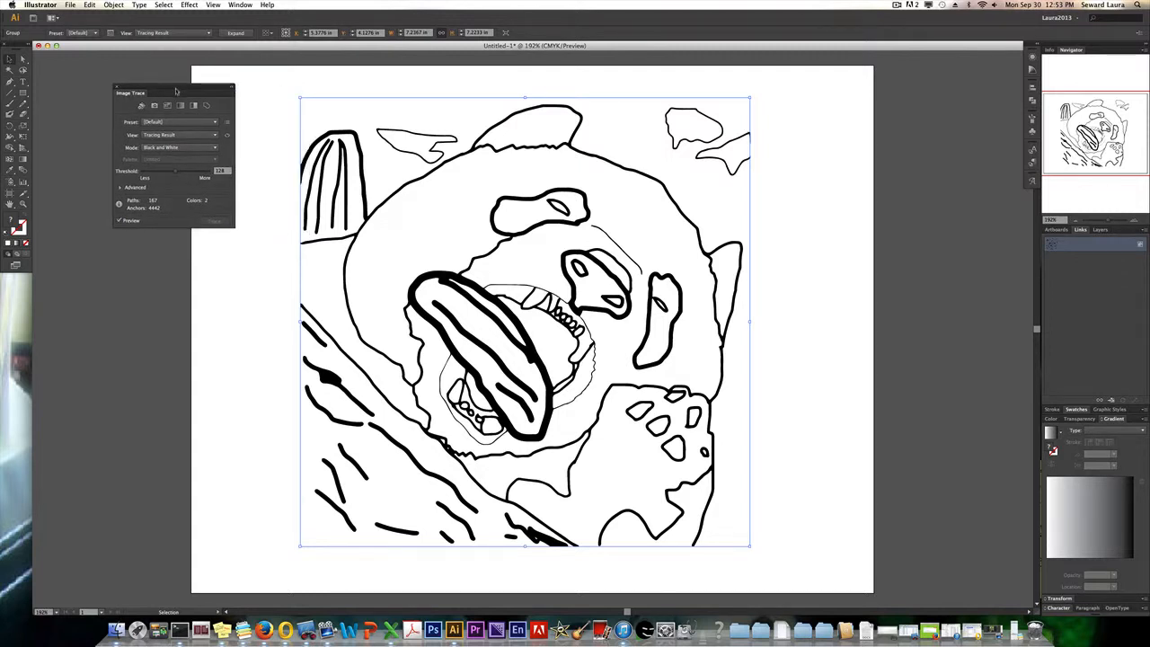
pyautogui.click(215, 123)
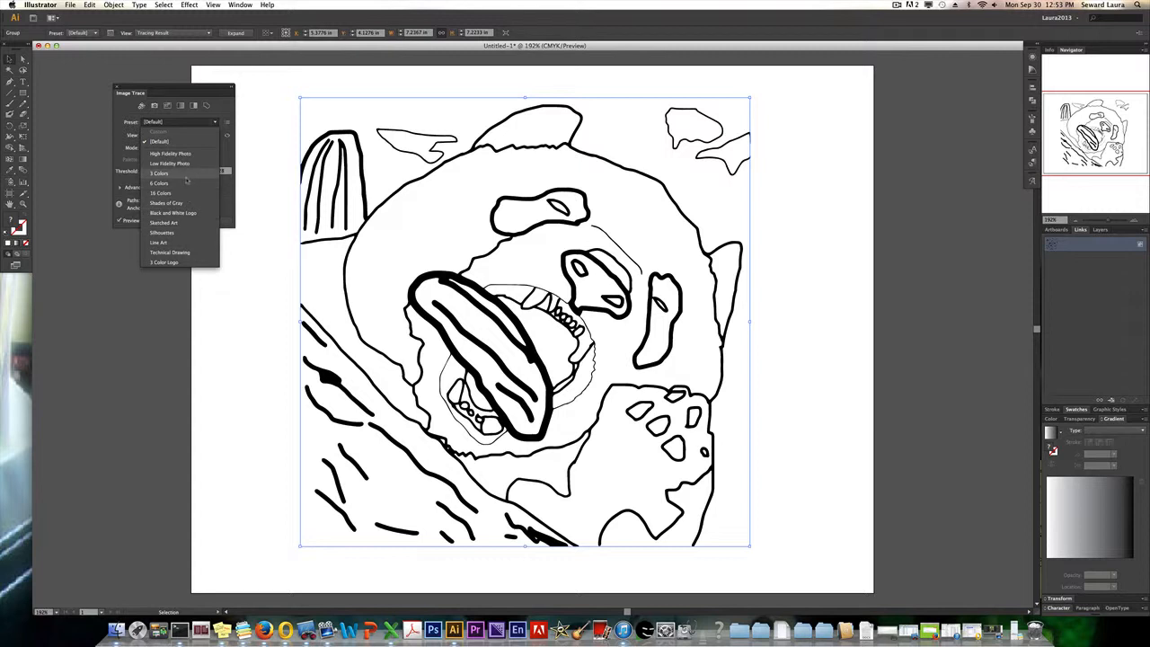
pyautogui.click(182, 213)
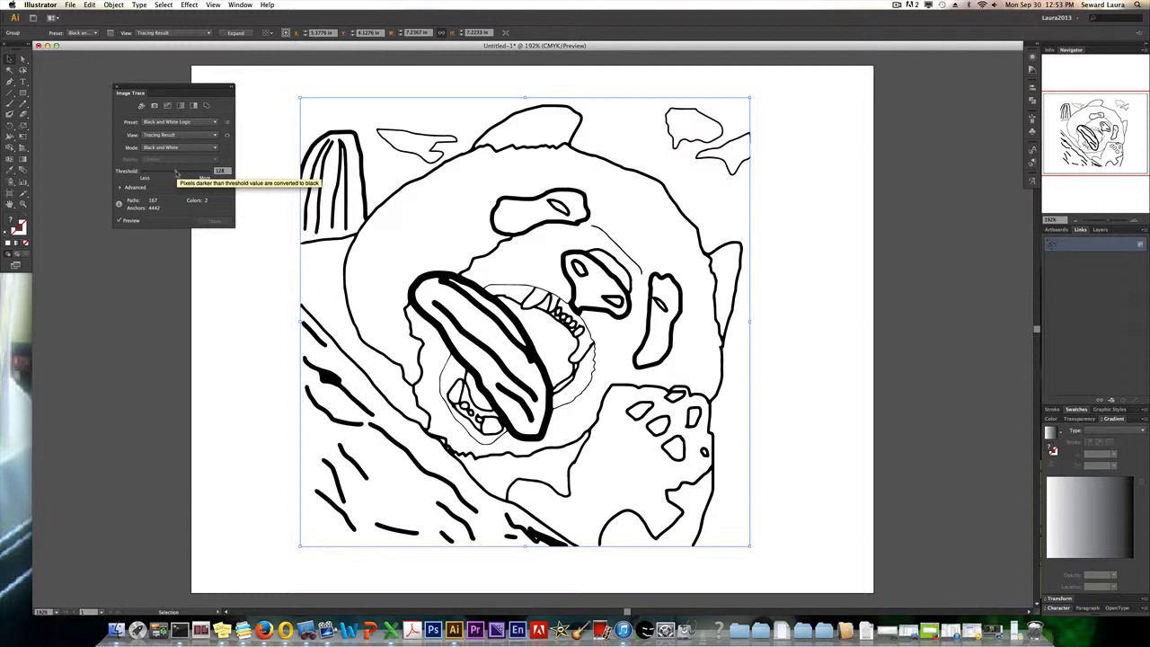
# Try trace thresholds of 176 and 71, and settle on a threshold slightly above 90.
pyautogui.moveTo(176, 172); pyautogui.dragTo(196, 173)
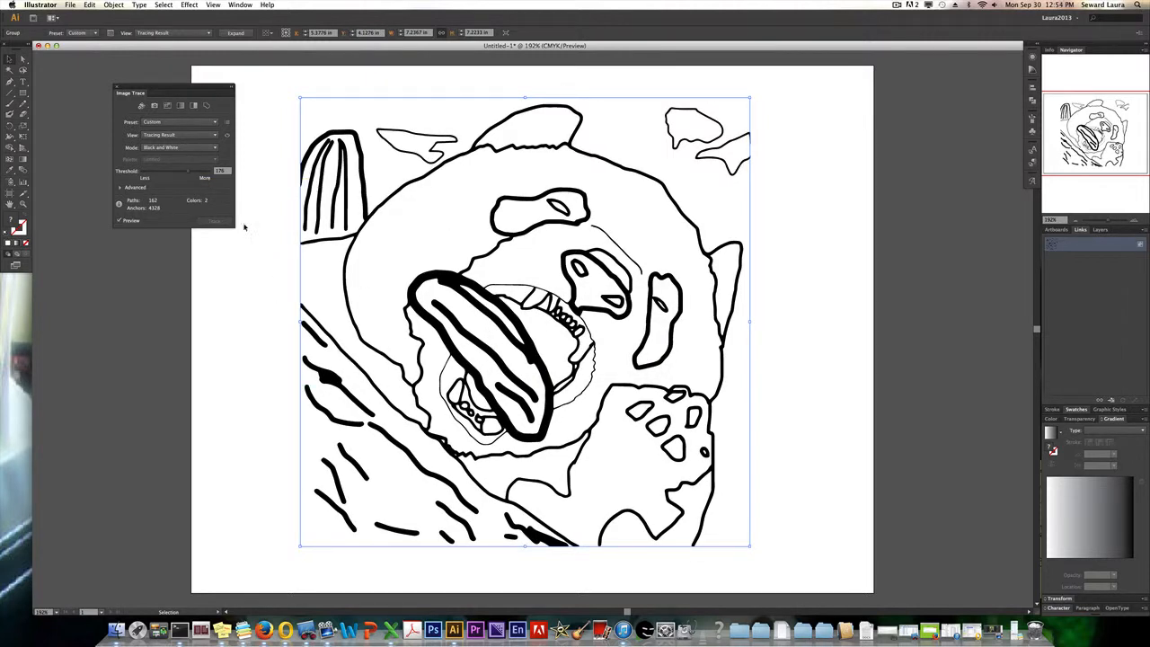
pyautogui.moveTo(190, 173); pyautogui.dragTo(162, 175)
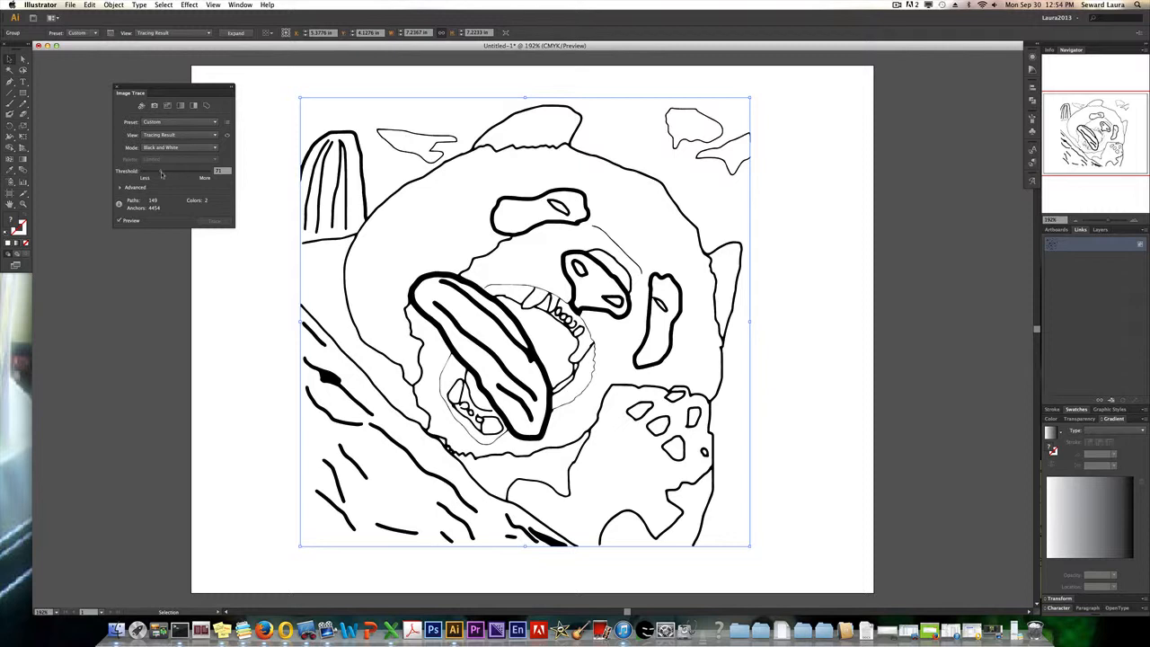
pyautogui.moveTo(162, 174); pyautogui.dragTo(166, 174)
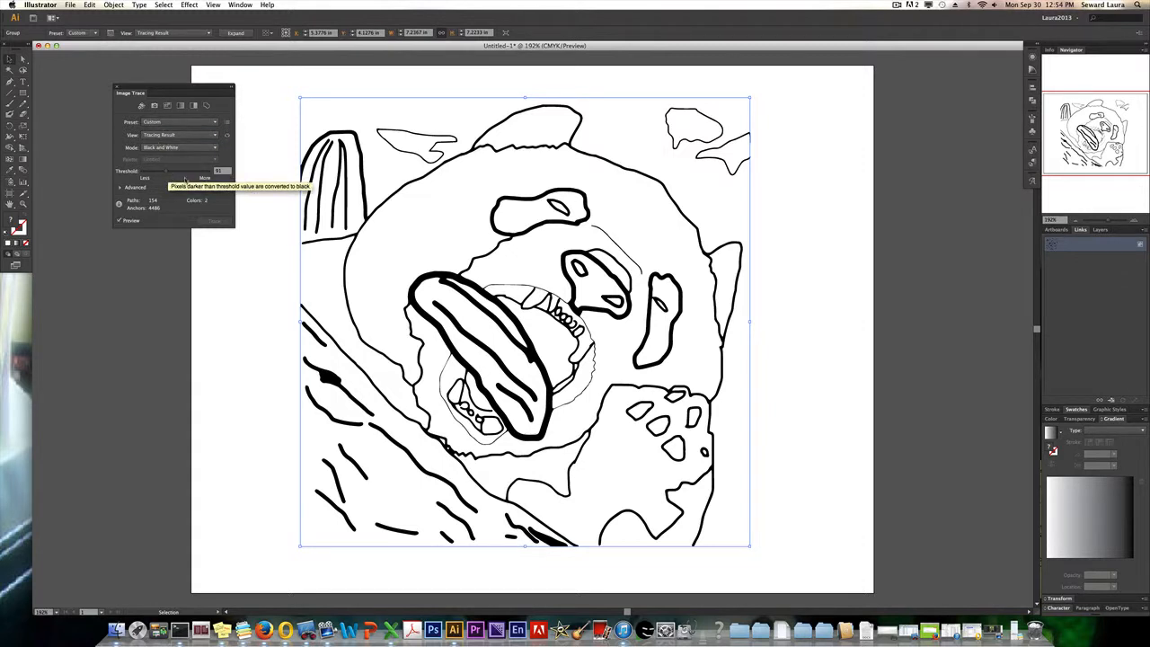
# In the advanced trace settings, set Paths to 73%, Corners to 38% and Noise to 20 px.
pyautogui.click(119, 188)
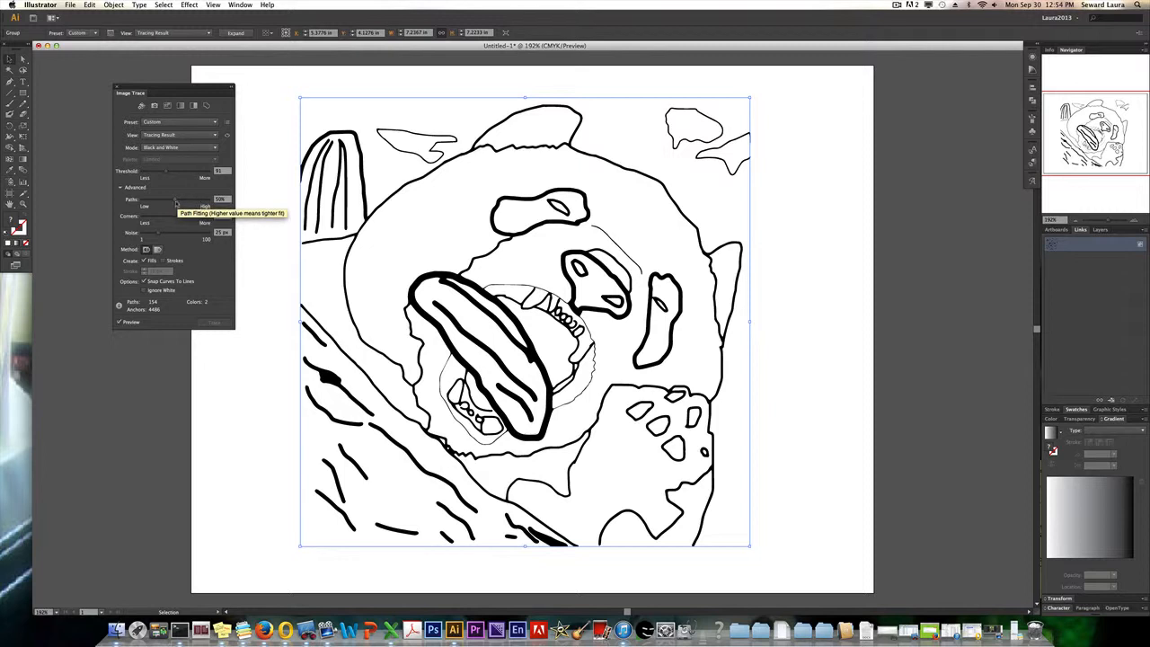
pyautogui.moveTo(175, 203); pyautogui.dragTo(191, 202)
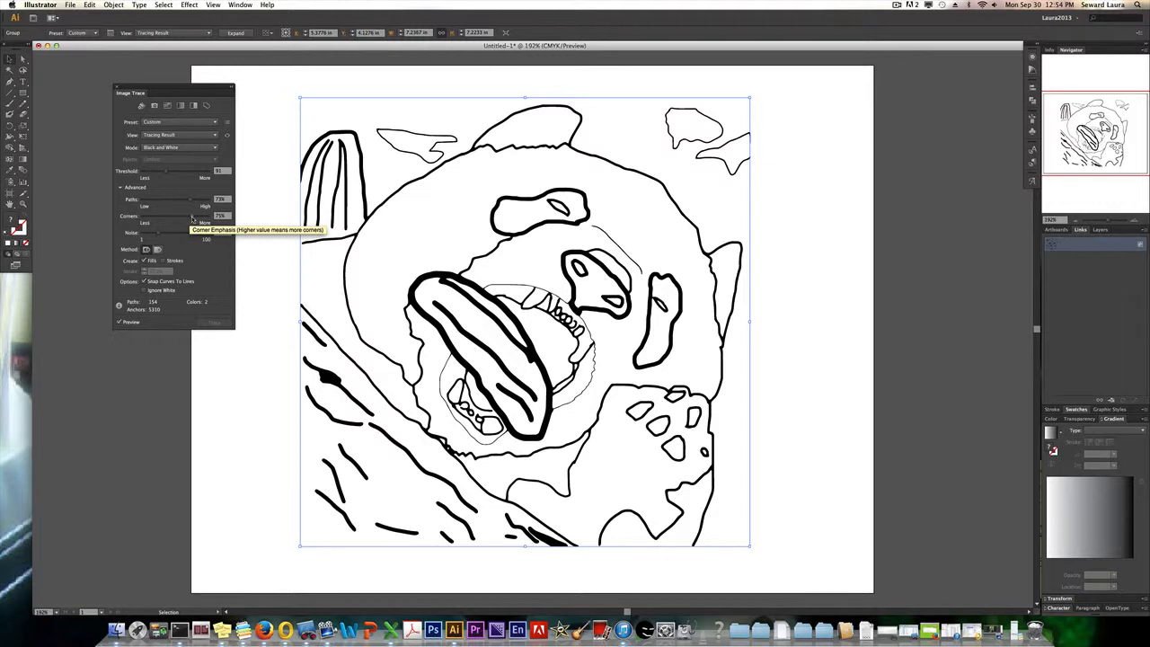
pyautogui.moveTo(192, 218); pyautogui.dragTo(168, 222)
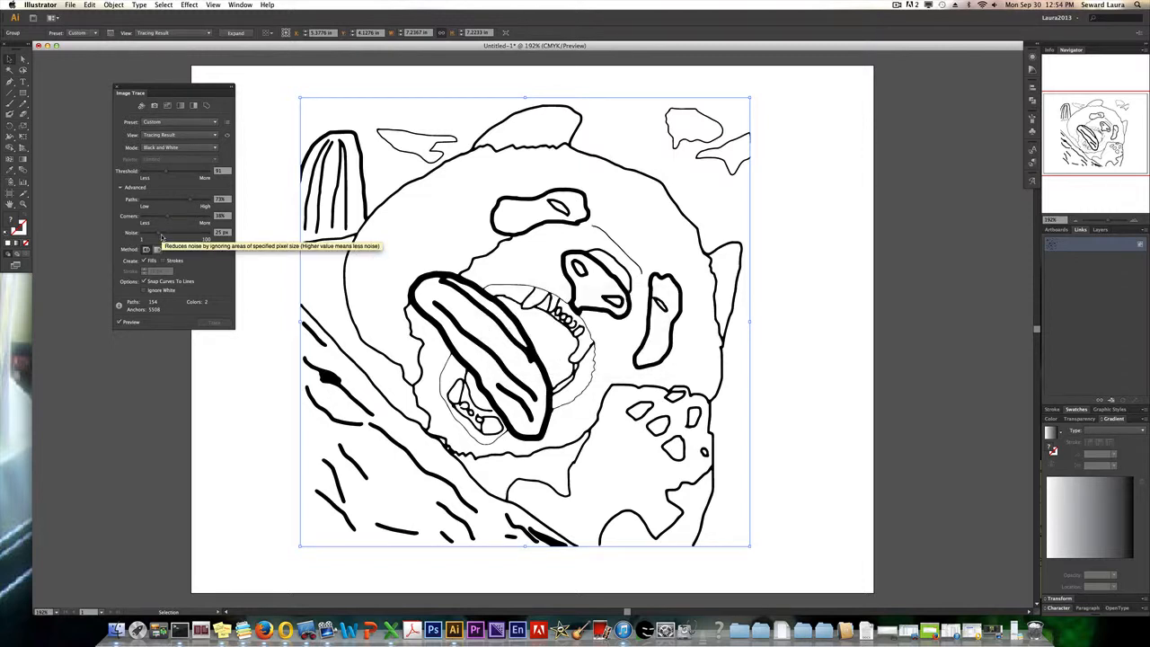
pyautogui.moveTo(165, 238); pyautogui.dragTo(155, 234)
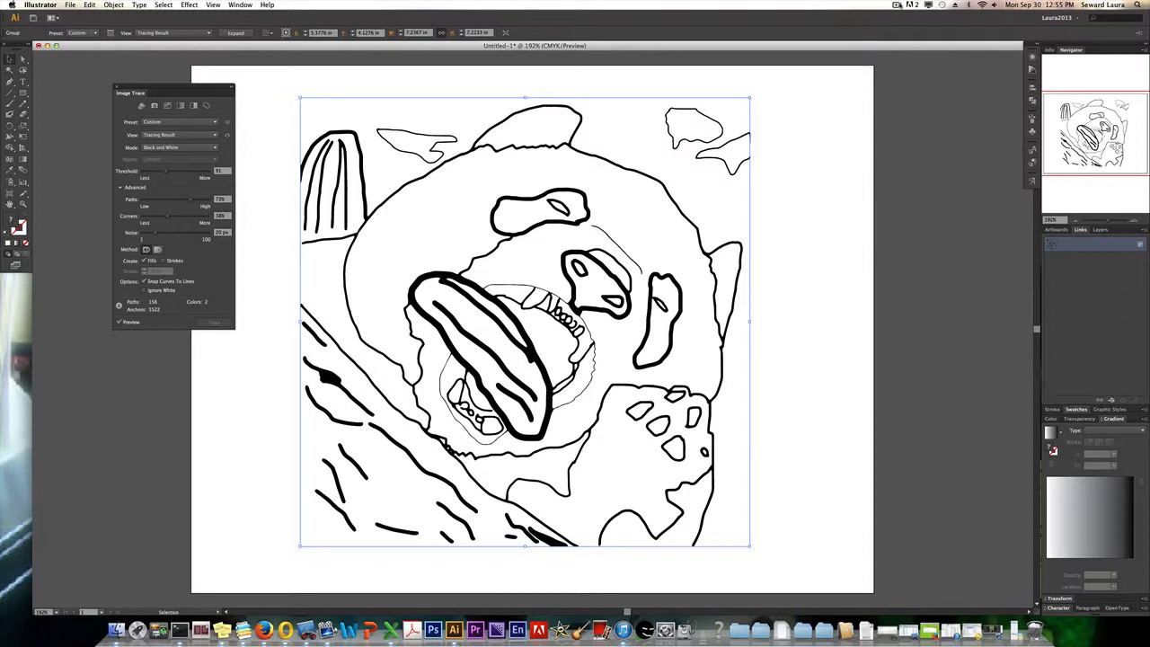
pyautogui.click(899, 5)
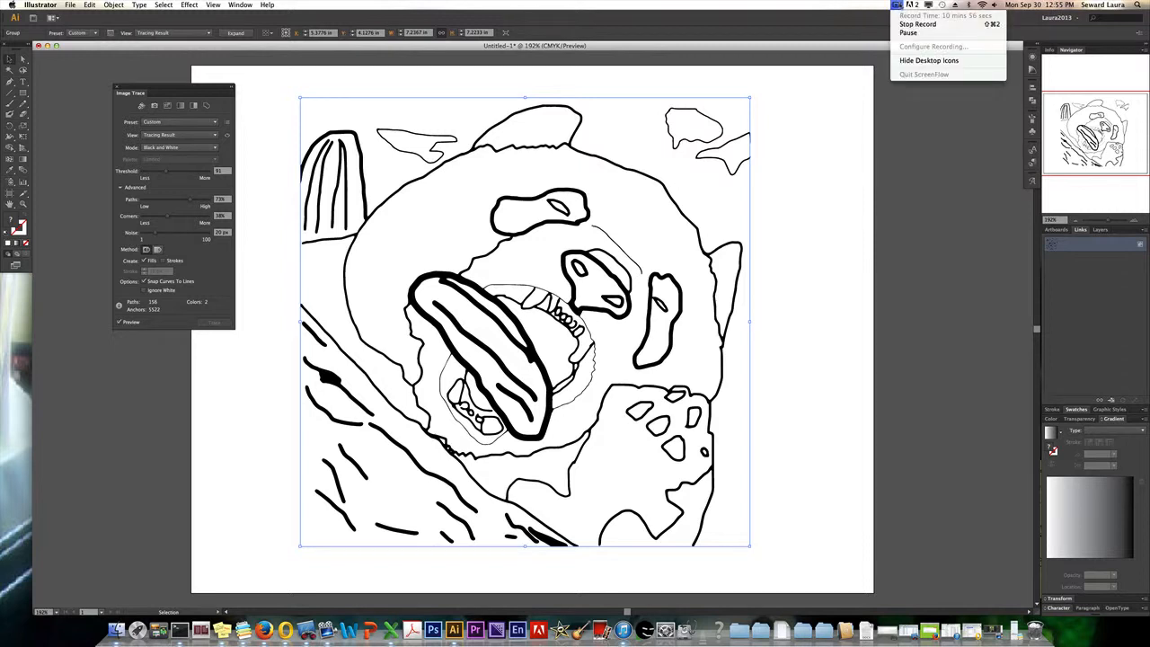
pyautogui.click(902, 33)
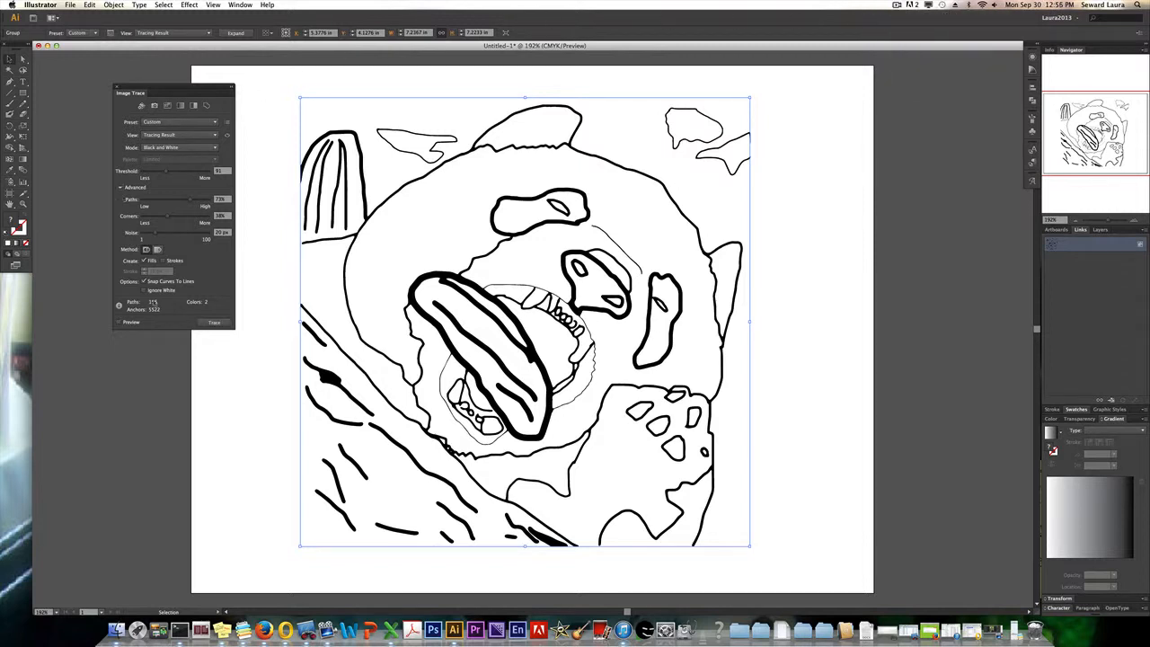
# Toggle the trace preview off and on, close the Image Trace settings, and deselect the artwork.
pyautogui.click(118, 323)
pyautogui.click(119, 322)
pyautogui.click(119, 323)
pyautogui.click(119, 322)
pyautogui.click(115, 90)
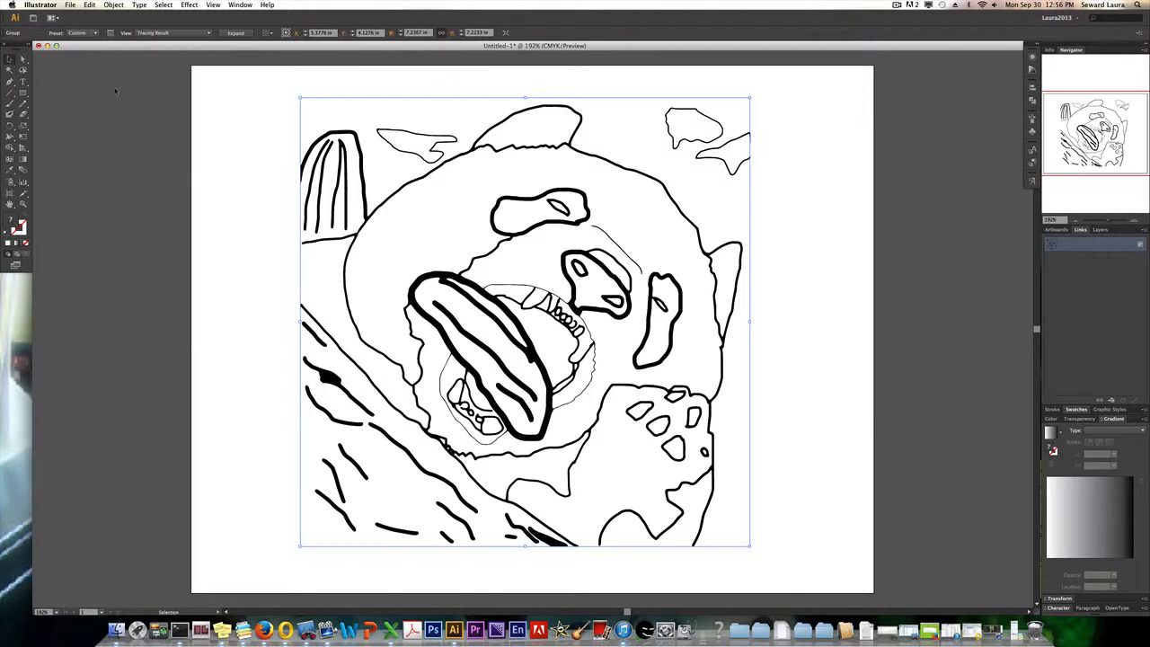
pyautogui.click(813, 209)
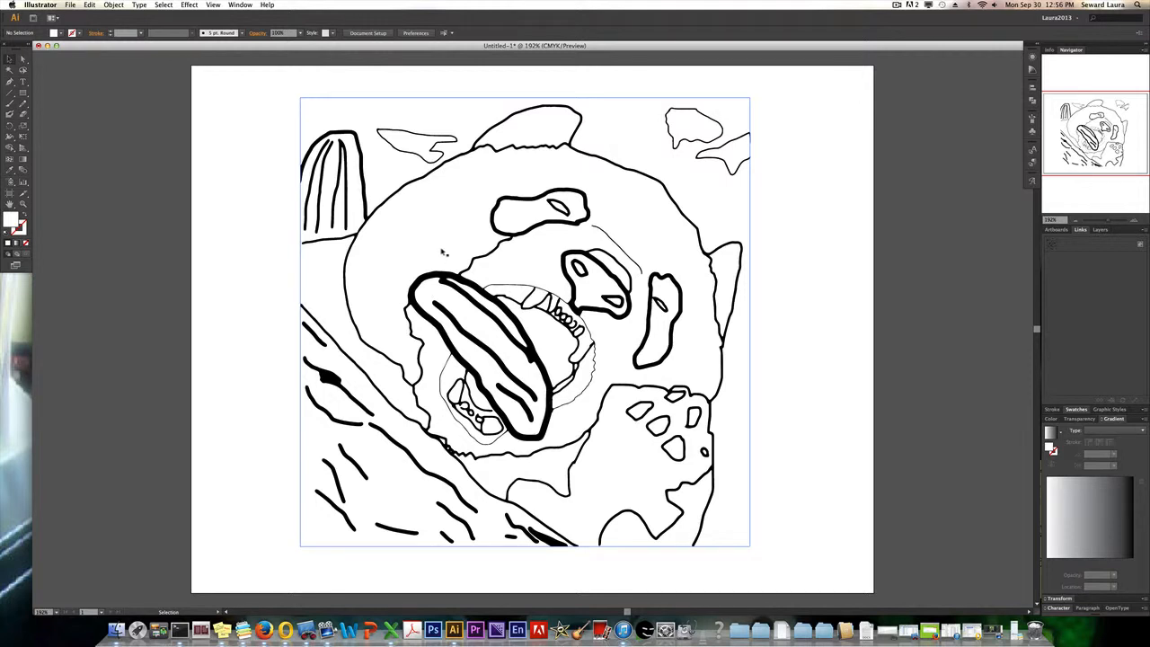
pyautogui.click(322, 118)
# Undo the last image tracing option change and redo it.
pyautogui.click(90, 5)
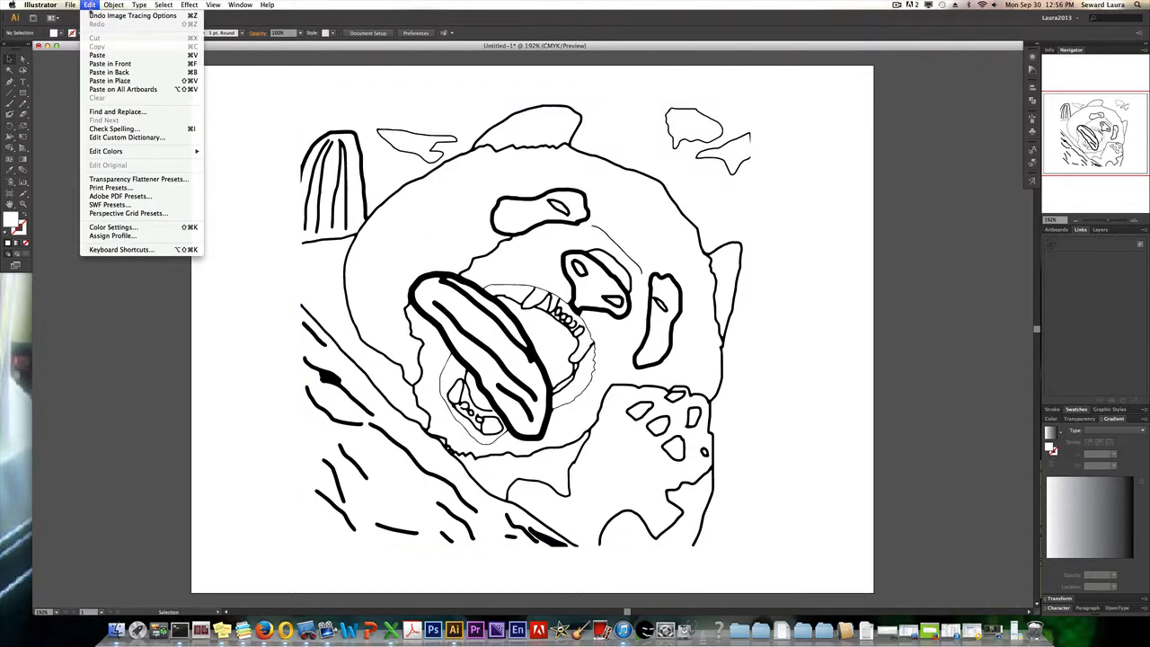
pyautogui.click(92, 16)
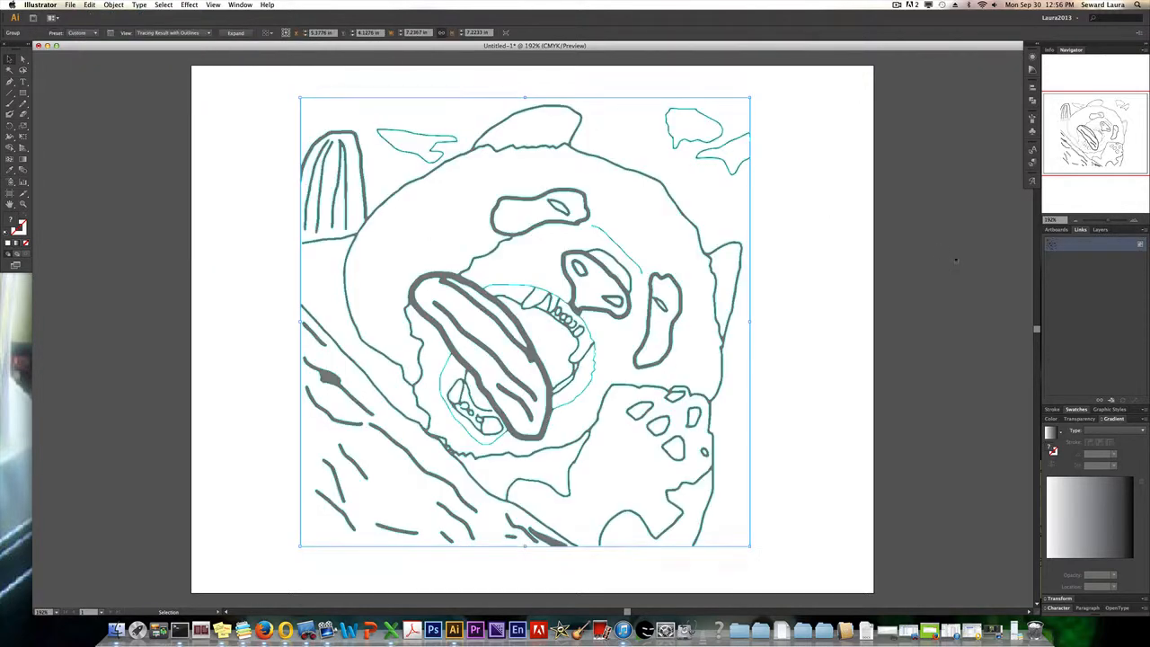
pyautogui.click(846, 235)
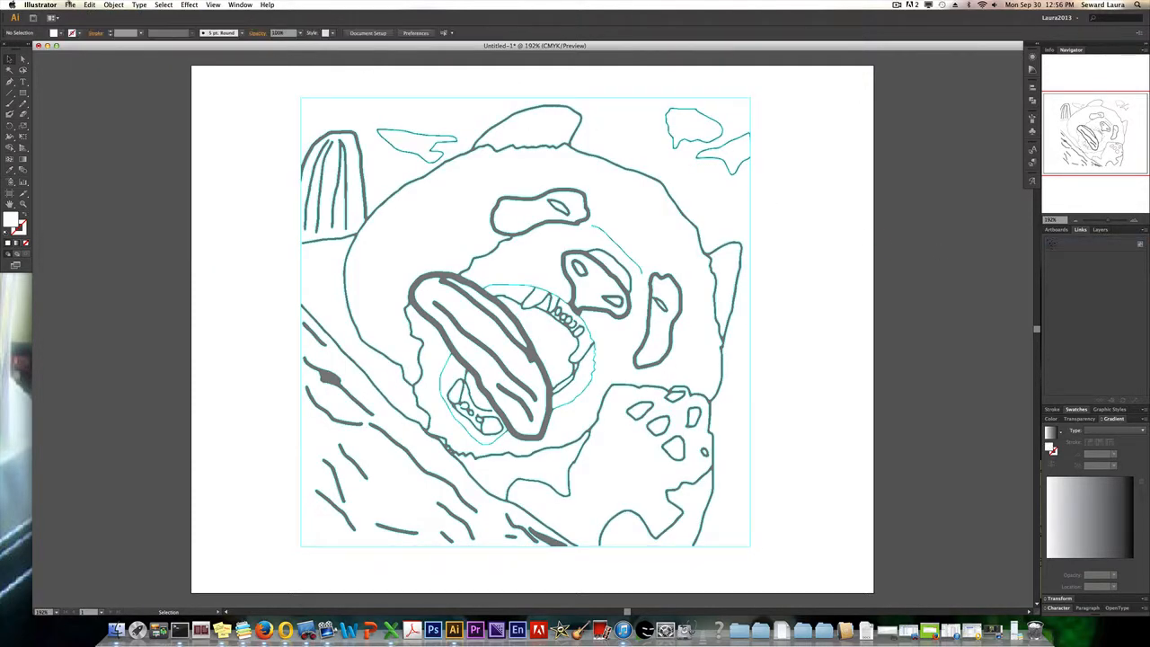
pyautogui.click(90, 4)
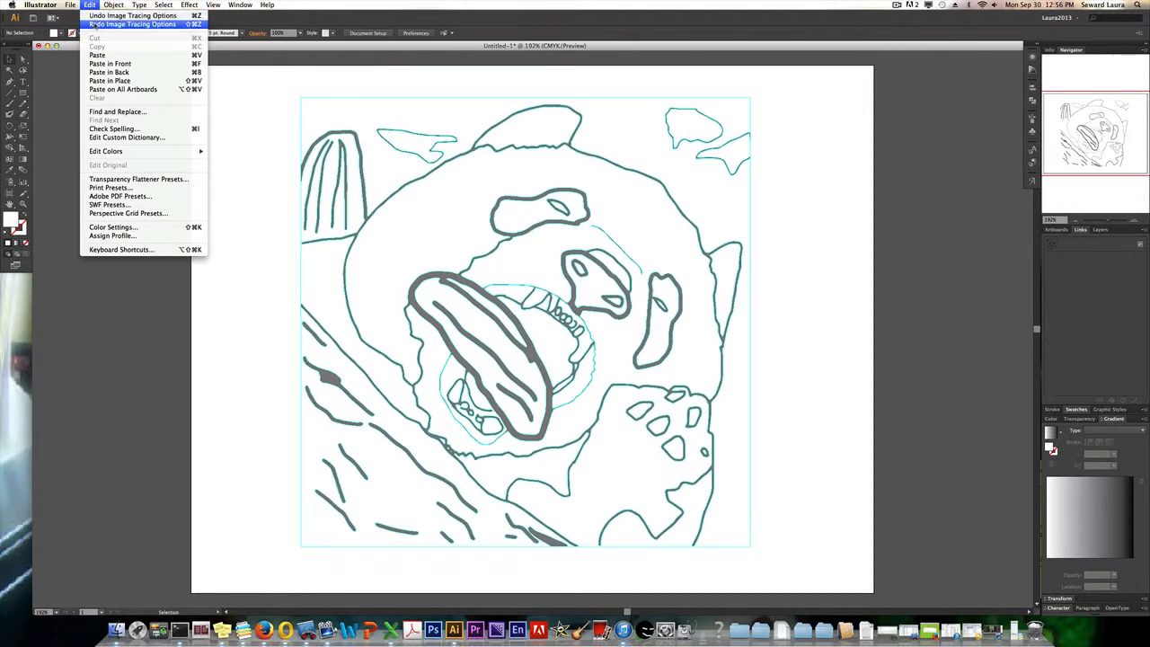
pyautogui.click(94, 24)
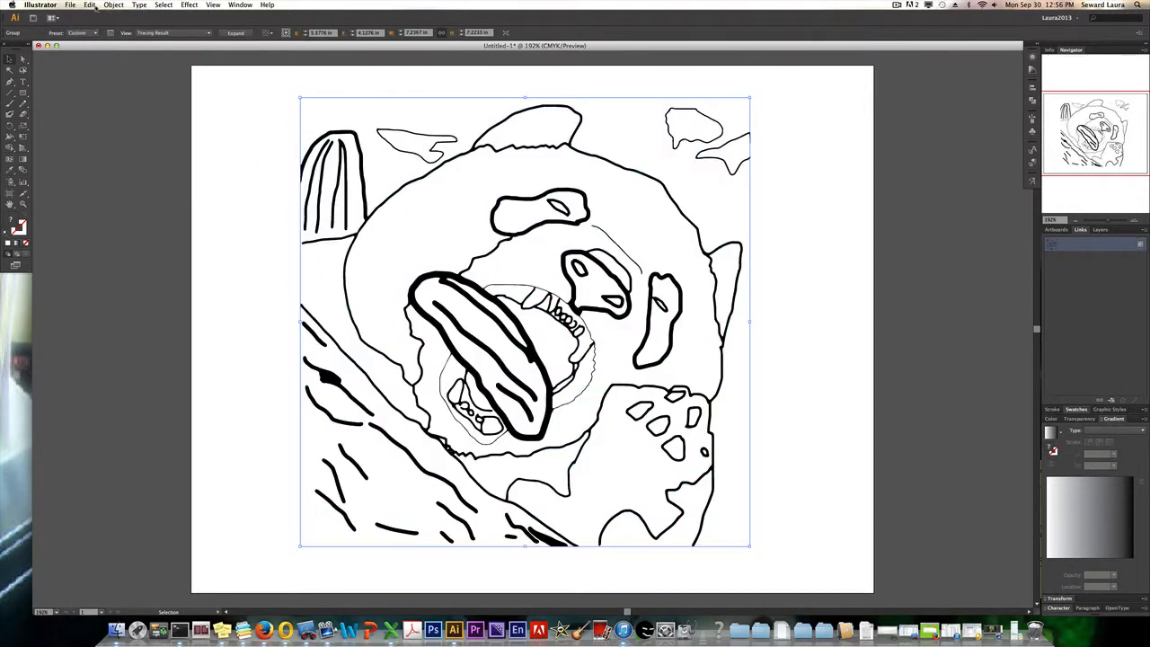
# Place another copy of collagelineonly.psd, flattened to a single image, and move it and the traced artwork apart for side-by-side comparison.
pyautogui.click(76, 5)
pyautogui.click(82, 137)
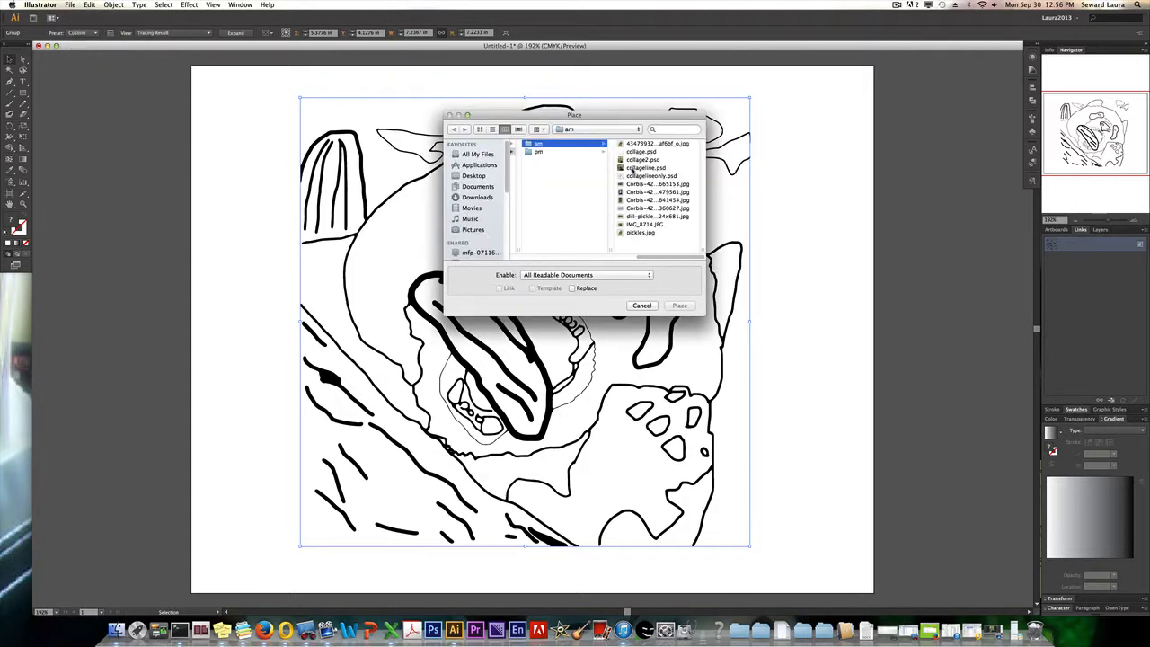
pyautogui.click(637, 175)
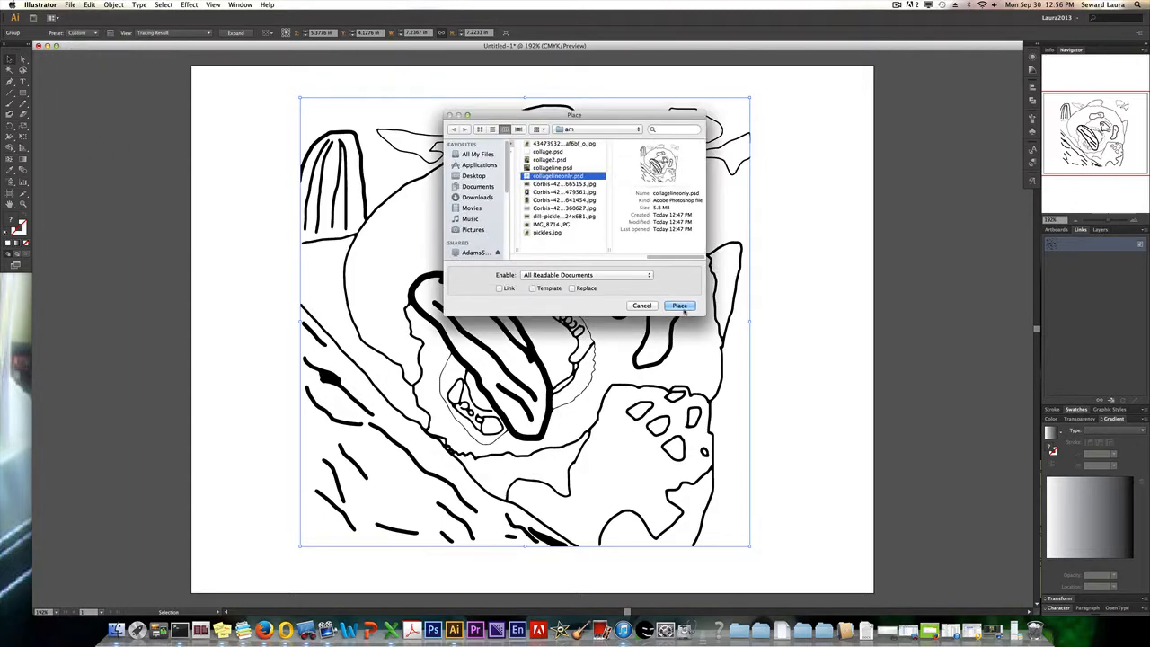
pyautogui.click(681, 307)
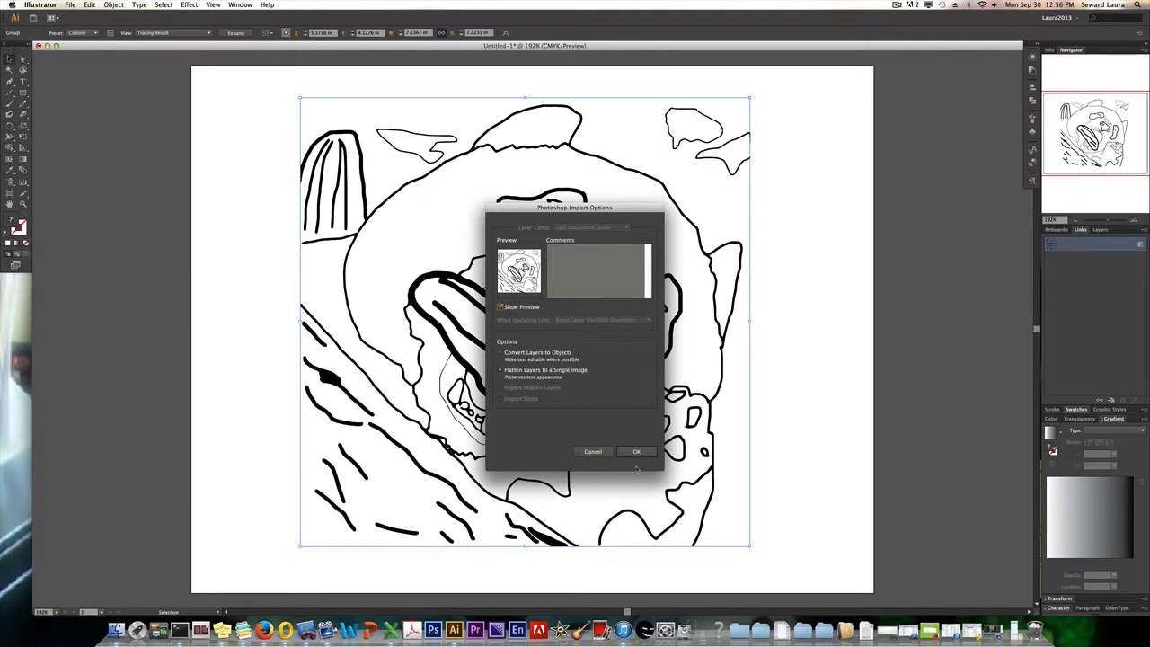
pyautogui.click(636, 451)
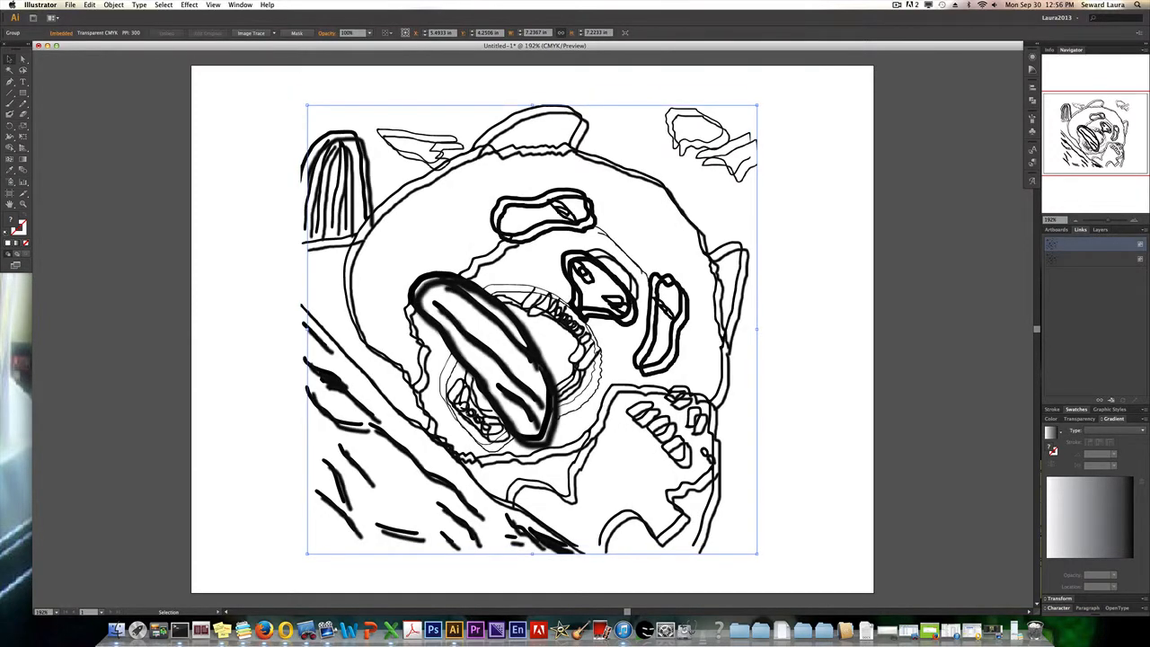
pyautogui.moveTo(537, 364); pyautogui.dragTo(231, 361)
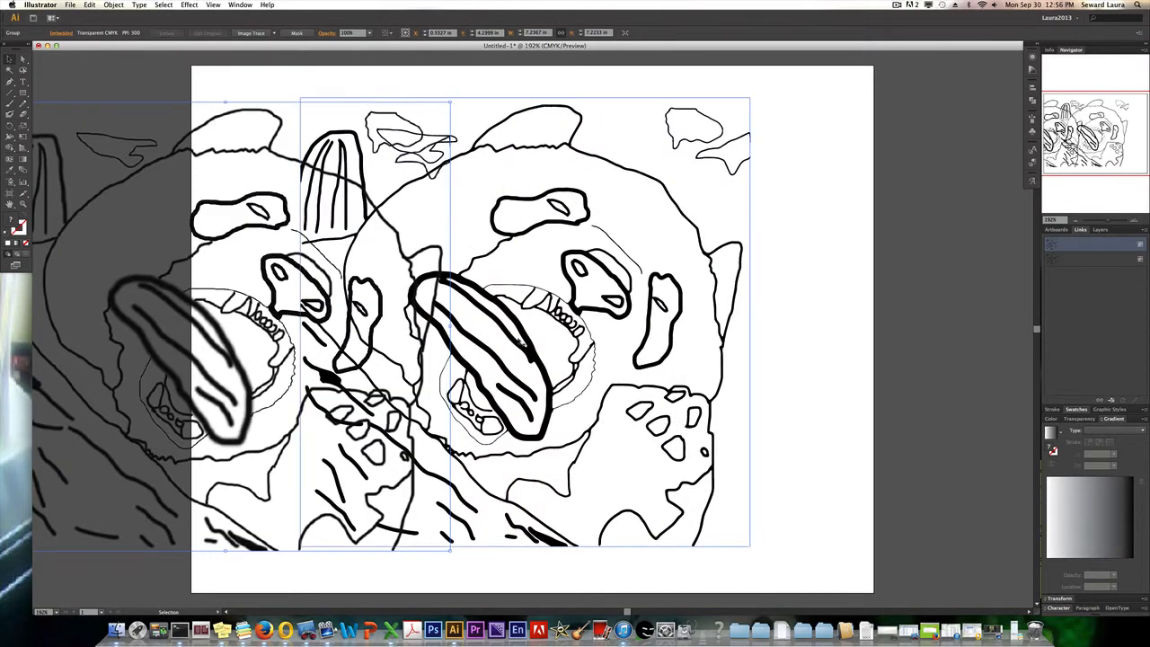
pyautogui.moveTo(603, 284); pyautogui.dragTo(700, 277)
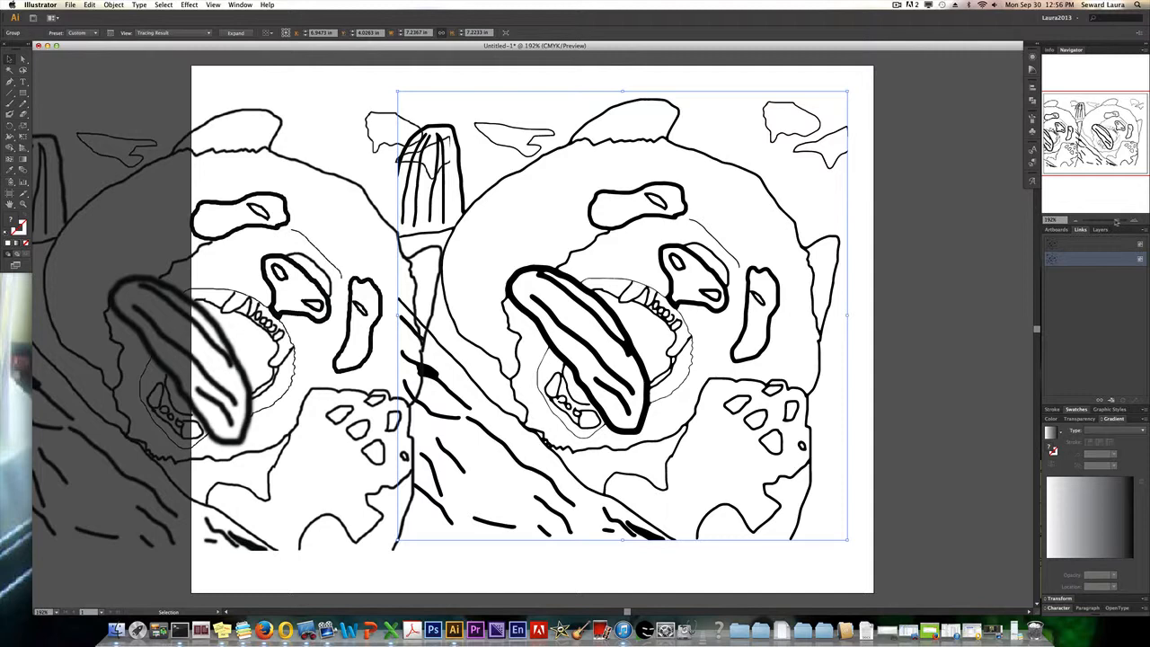
# Compare the line edges of the traced artwork with those of the untraced copy at high magnification.
pyautogui.moveTo(1116, 221); pyautogui.dragTo(1123, 221)
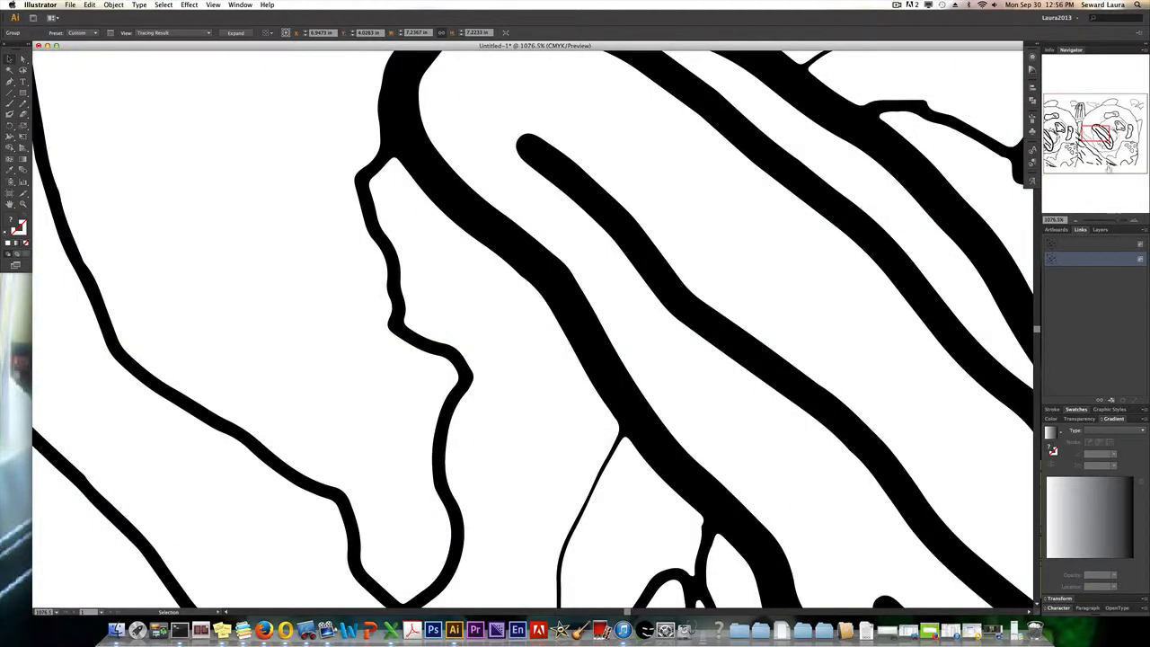
pyautogui.moveTo(1090, 137); pyautogui.dragTo(1053, 132)
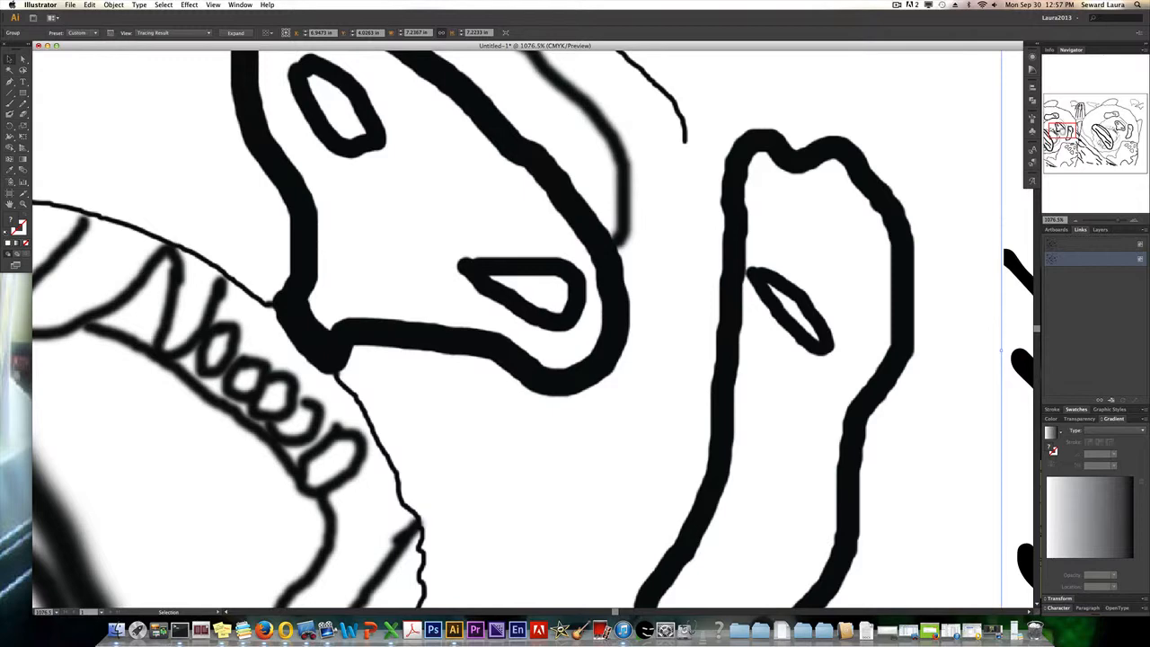
pyautogui.moveTo(1064, 133); pyautogui.dragTo(1107, 133)
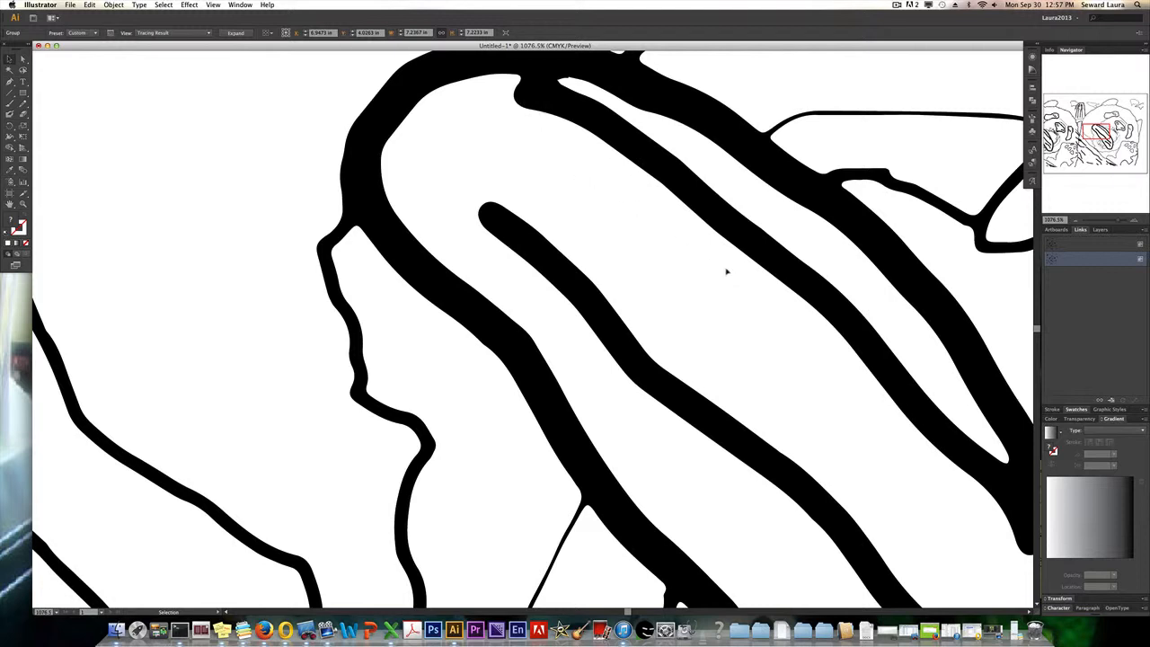
pyautogui.press('super+0')
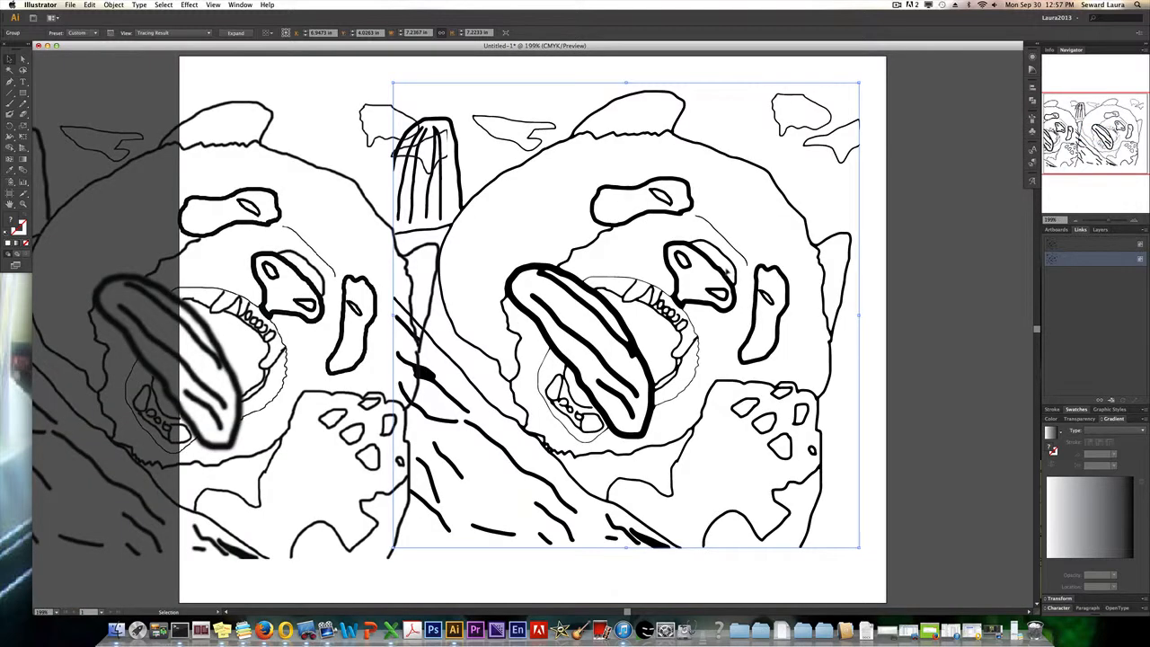
# Delete the untraced copy and move the traced artwork back toward the middle of the artboard.
pyautogui.click(208, 172)
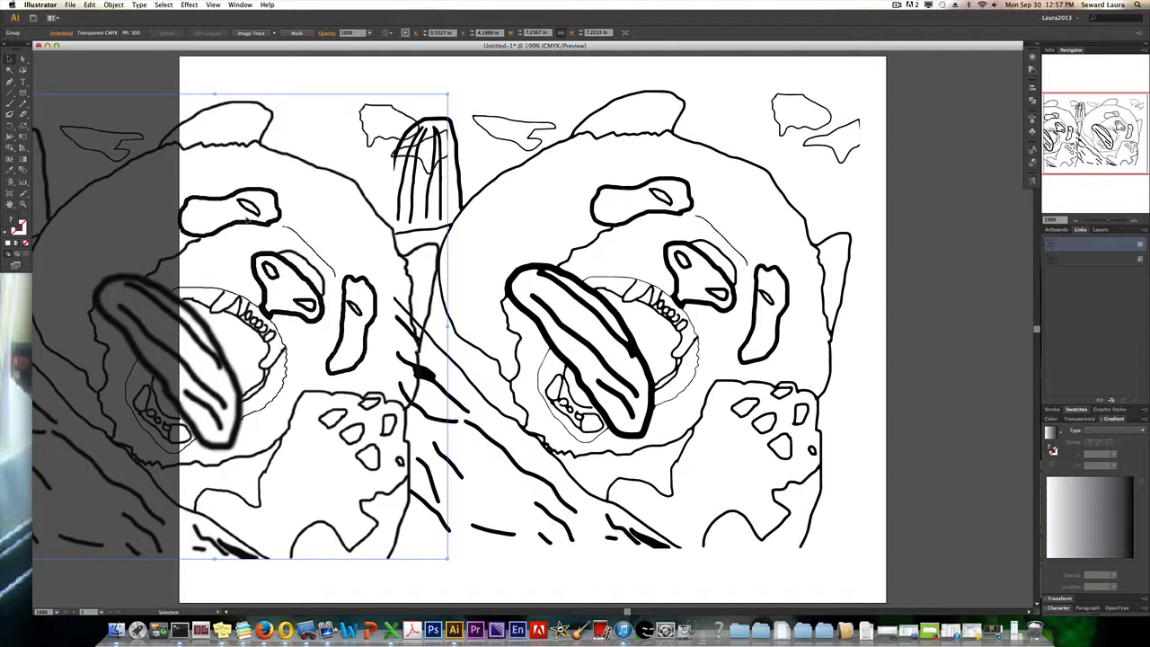
pyautogui.press('Delete')
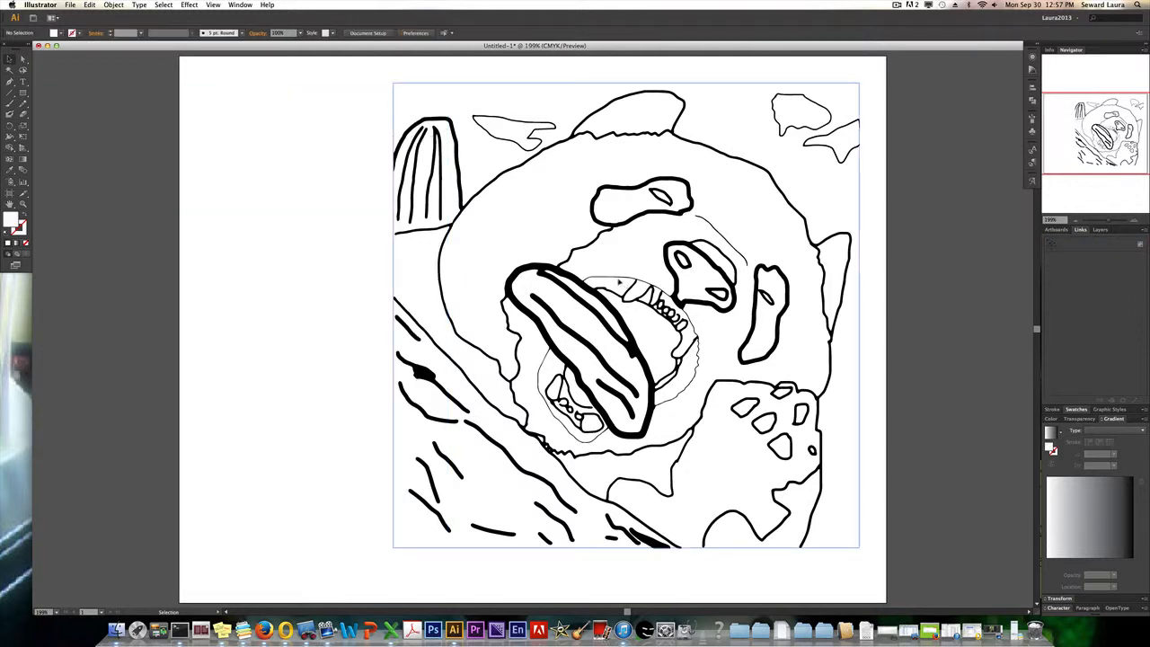
pyautogui.moveTo(618, 282); pyautogui.dragTo(565, 281)
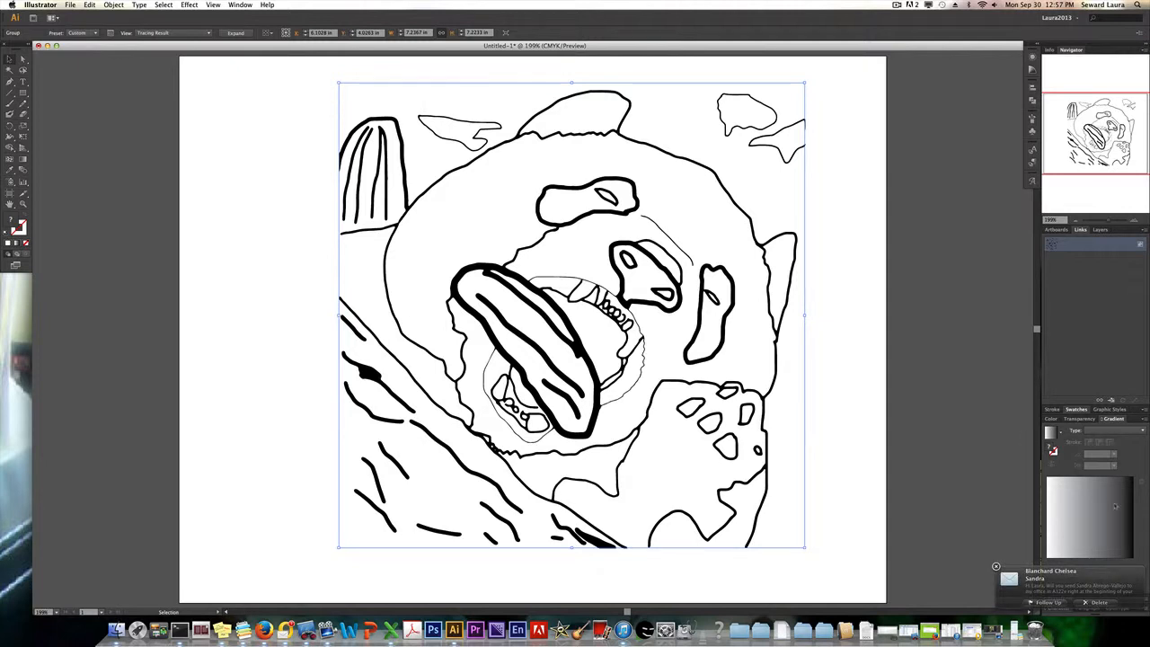
pyautogui.click(996, 567)
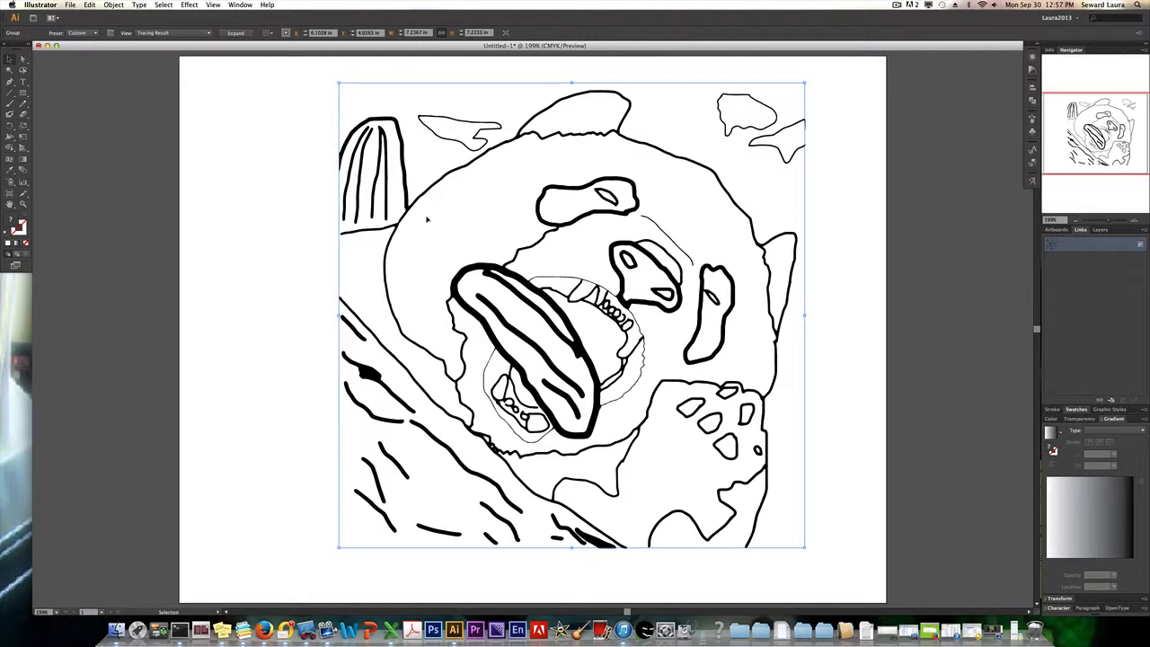
pyautogui.click(116, 7)
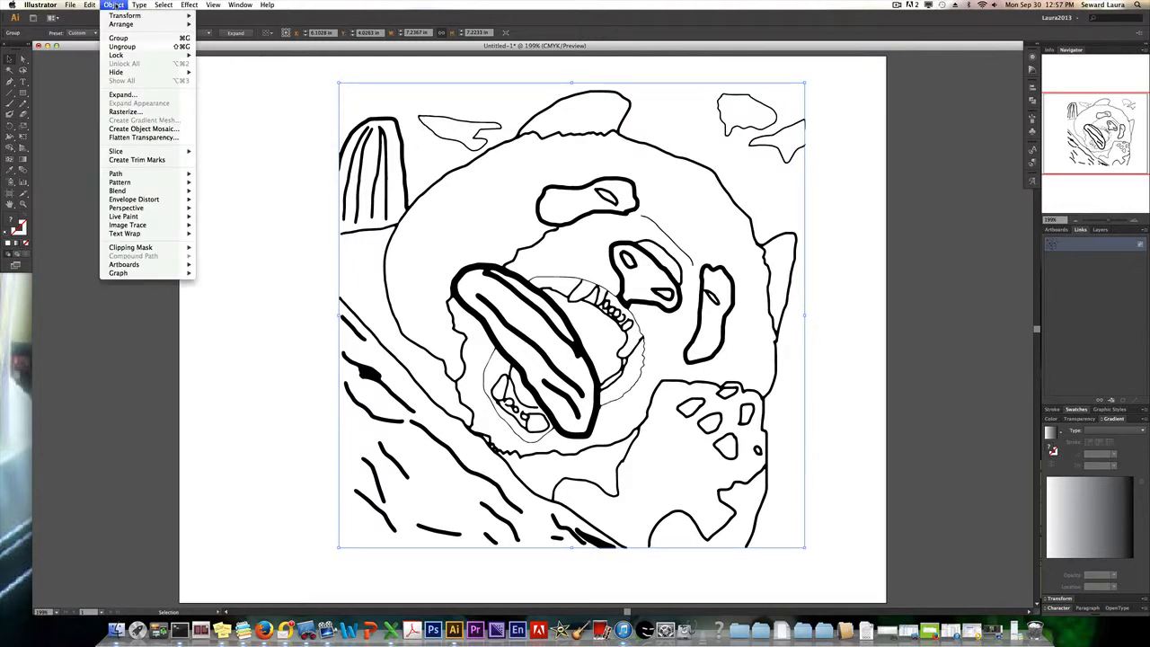
pyautogui.moveTo(139, 218)
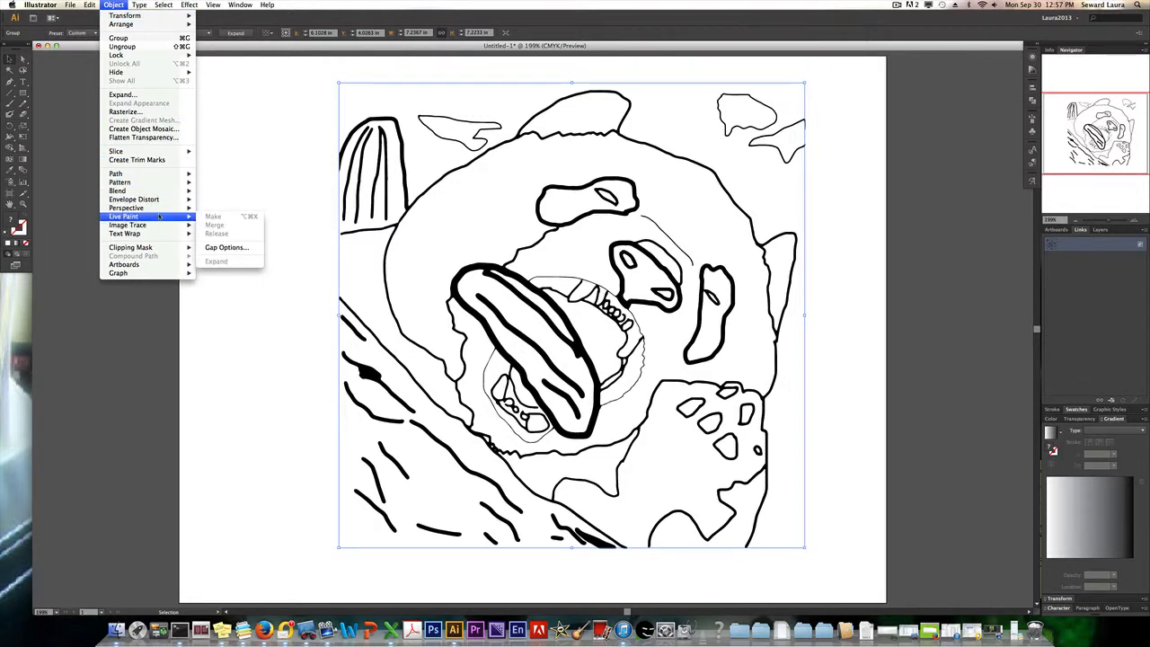
pyautogui.click(215, 247)
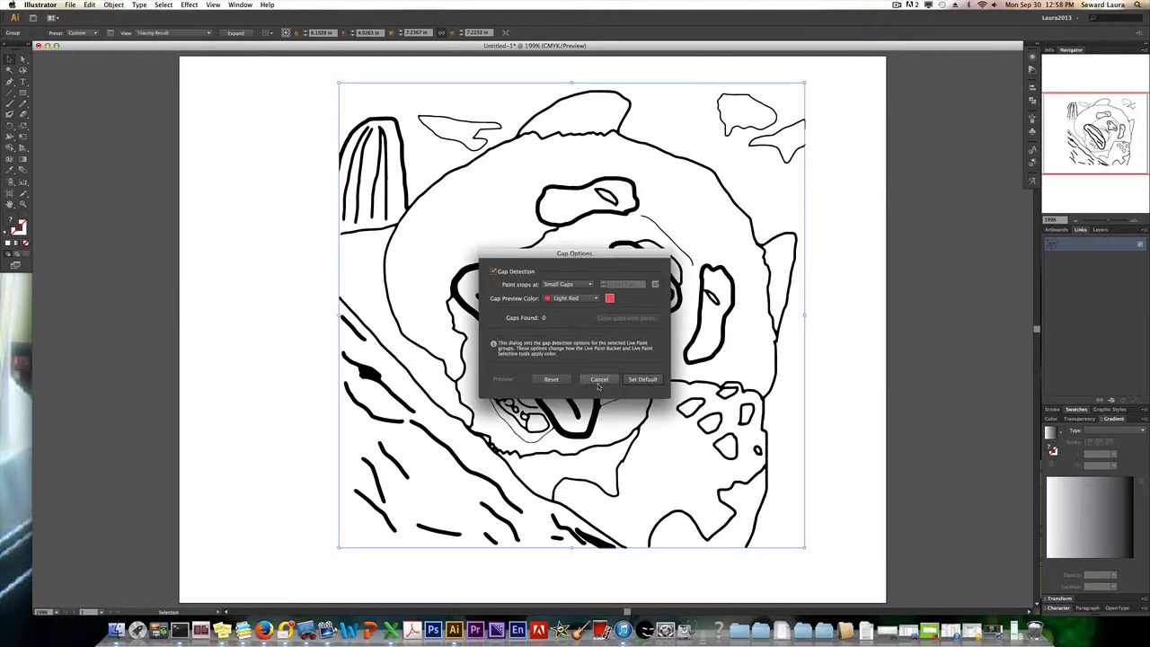
pyautogui.click(599, 379)
pyautogui.click(898, 5)
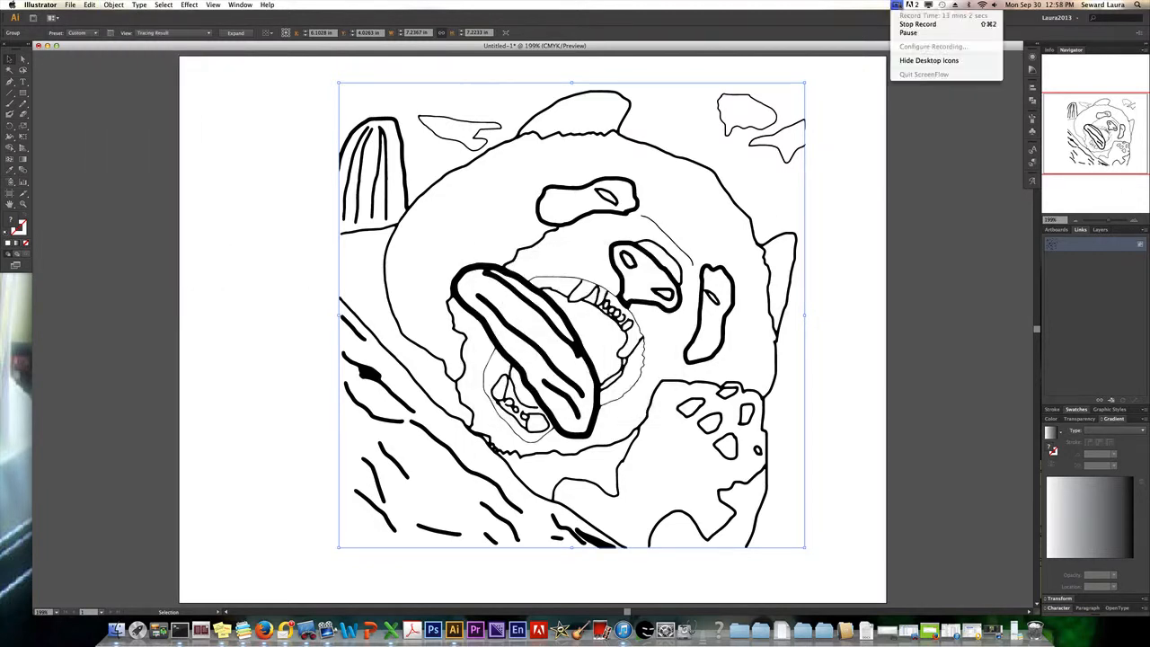
pyautogui.click(902, 33)
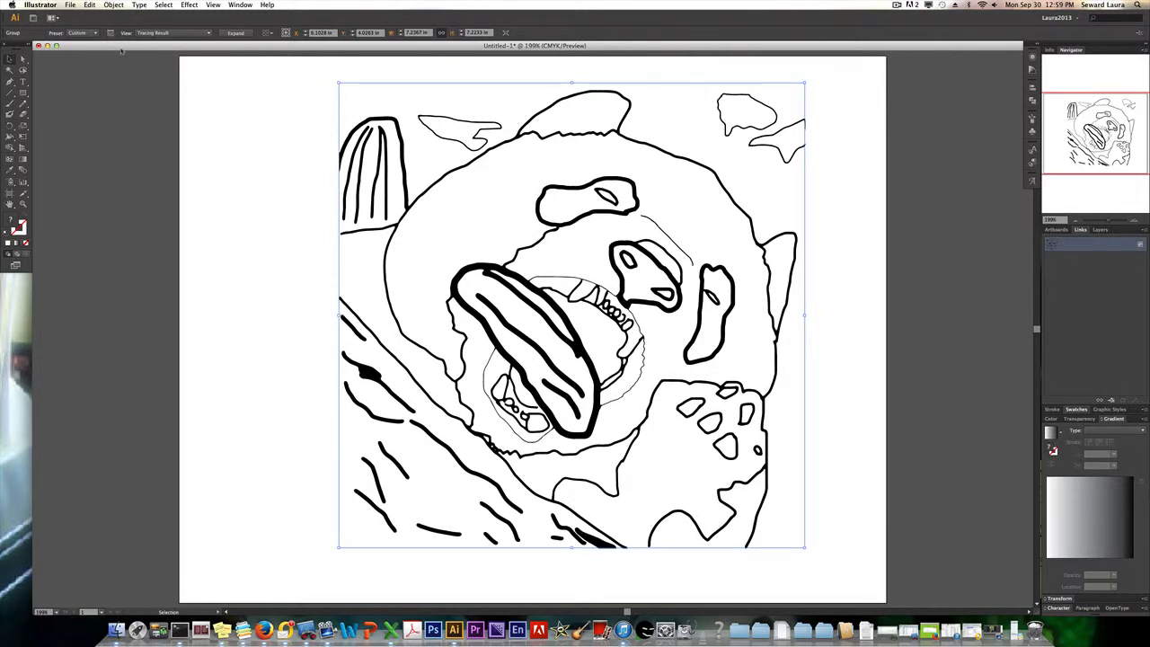
# Expand the traced panda artwork into paths and make it a Live Paint group.
pyautogui.click(236, 33)
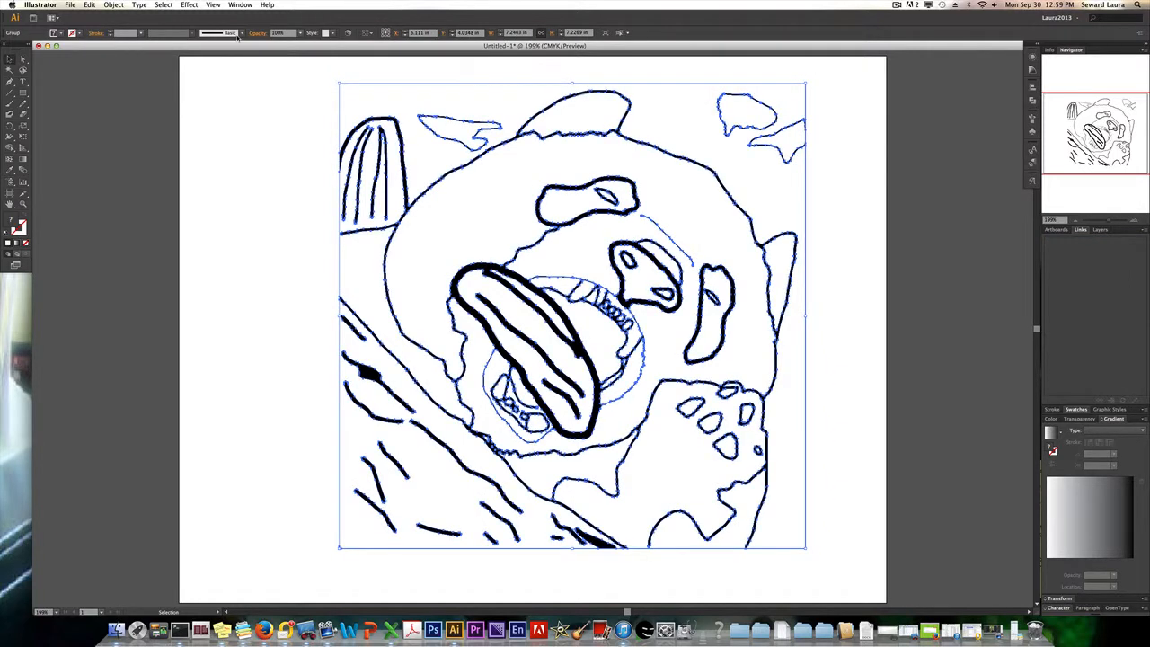
pyautogui.click(114, 6)
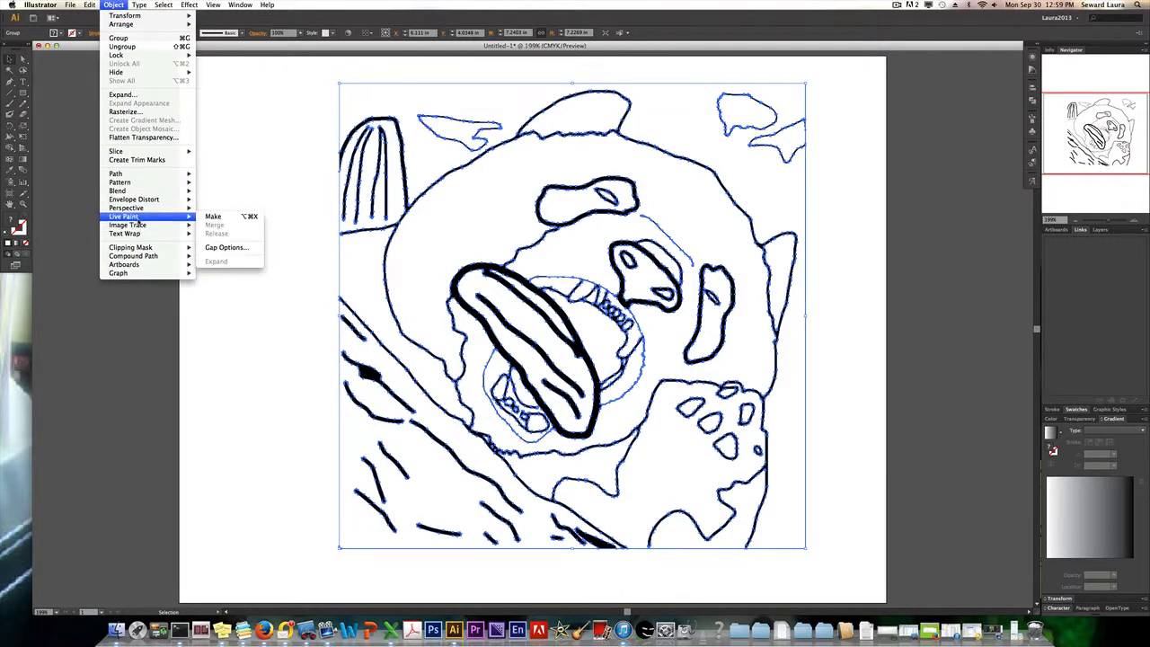
pyautogui.moveTo(189, 218)
pyautogui.click(212, 217)
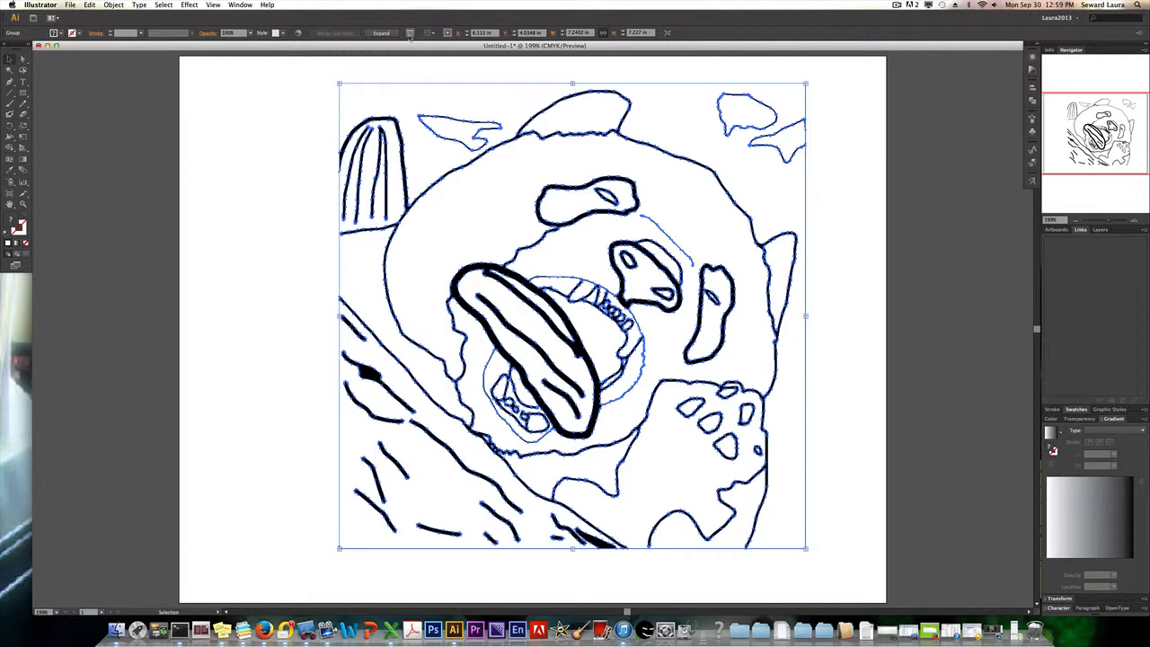
# Open the gap options of the Live Paint group and toggle gap detection off and back on.
pyautogui.rightClick(447, 176)
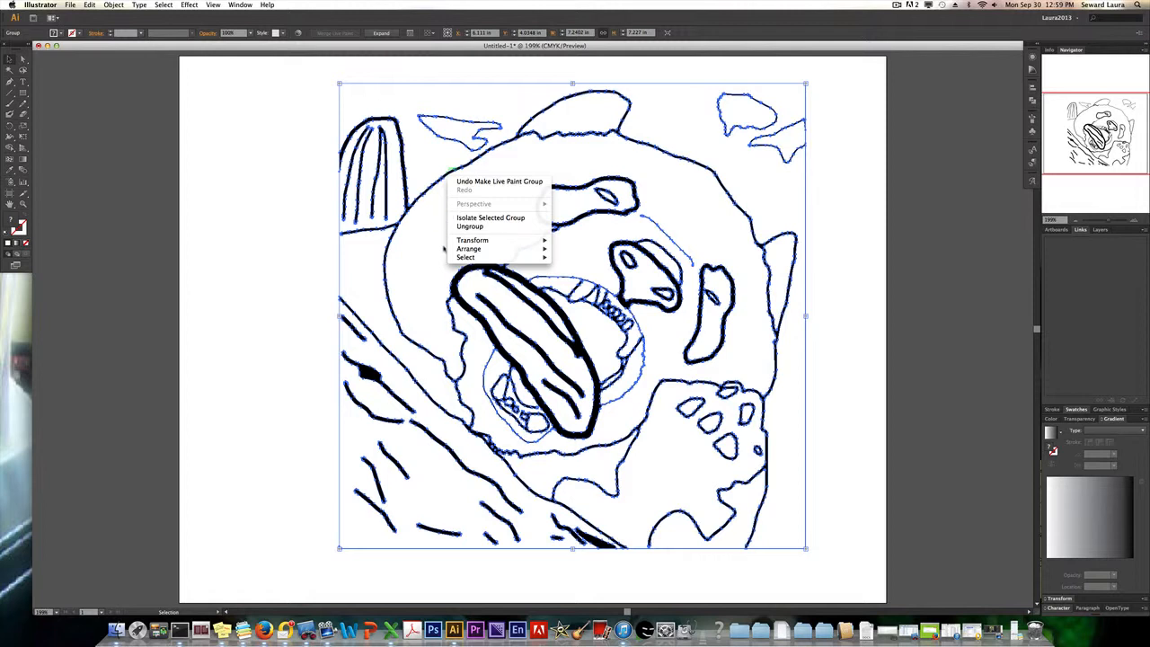
pyautogui.click(428, 157)
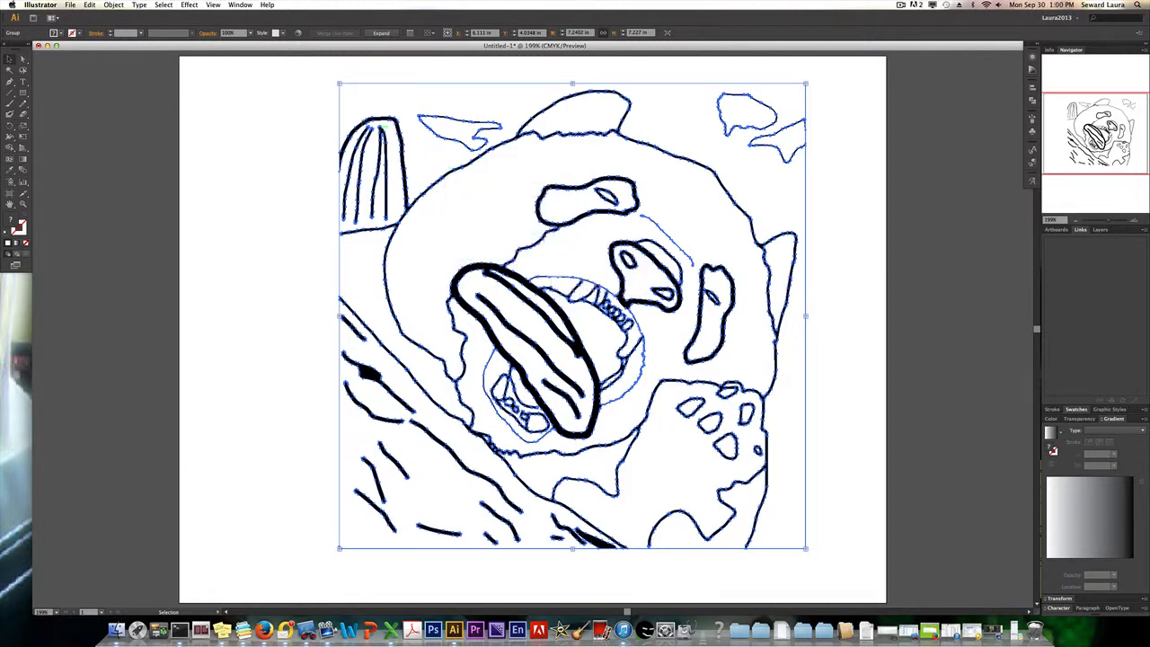
pyautogui.click(113, 6)
pyautogui.moveTo(142, 218)
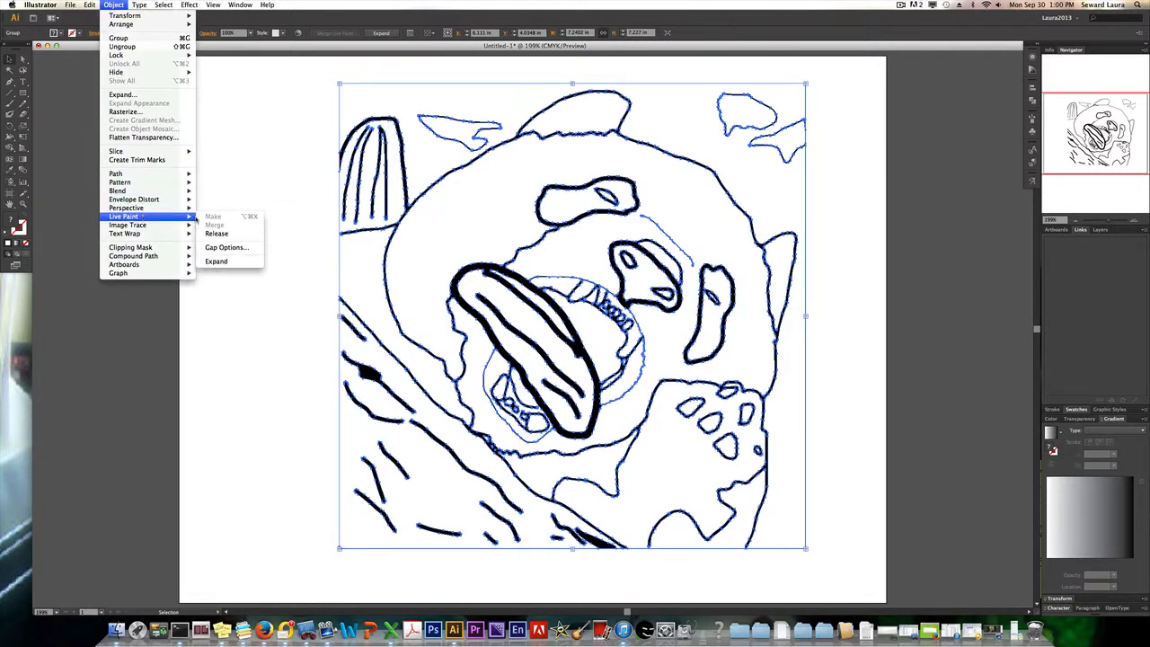
pyautogui.click(226, 247)
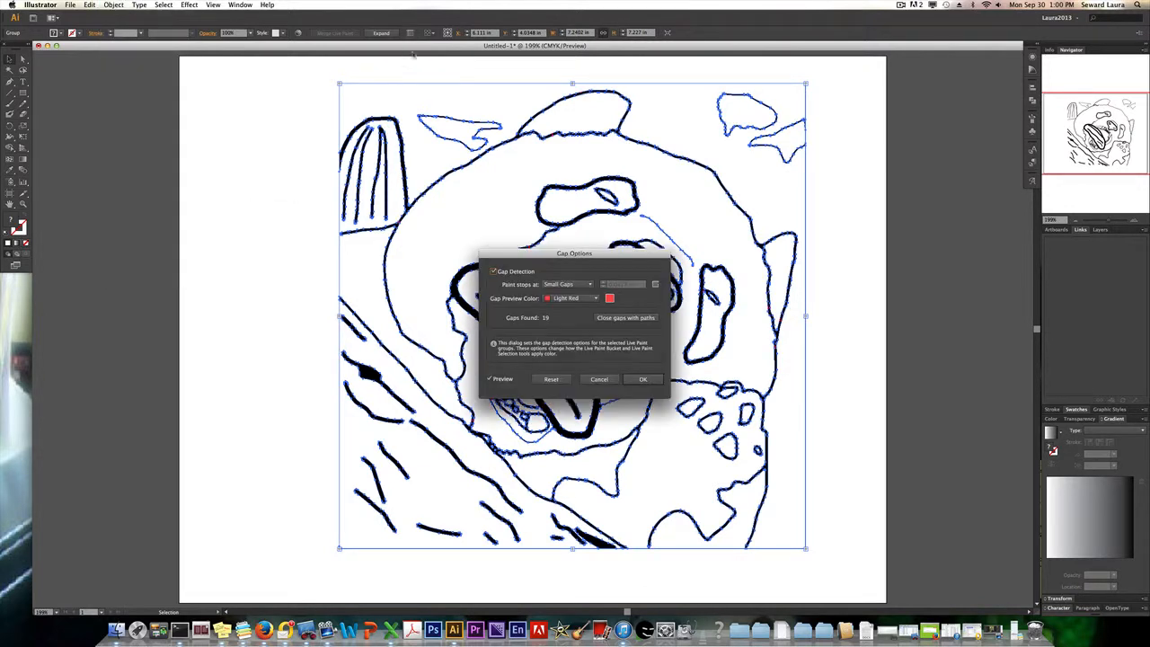
pyautogui.moveTo(537, 255); pyautogui.dragTo(182, 206)
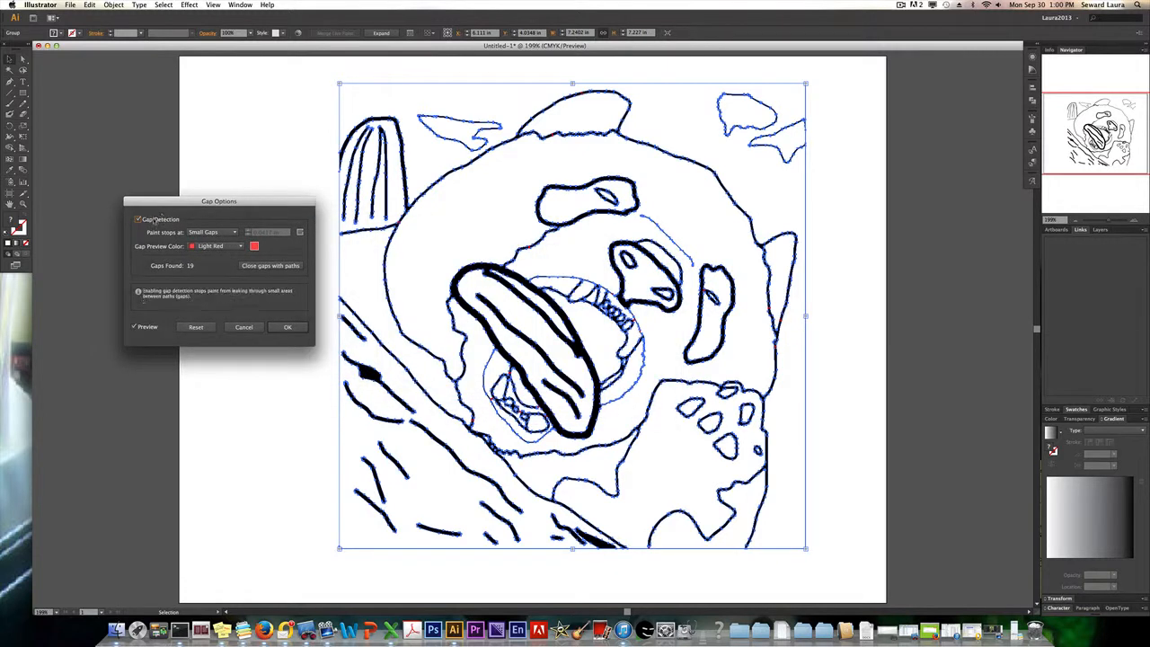
pyautogui.click(138, 221)
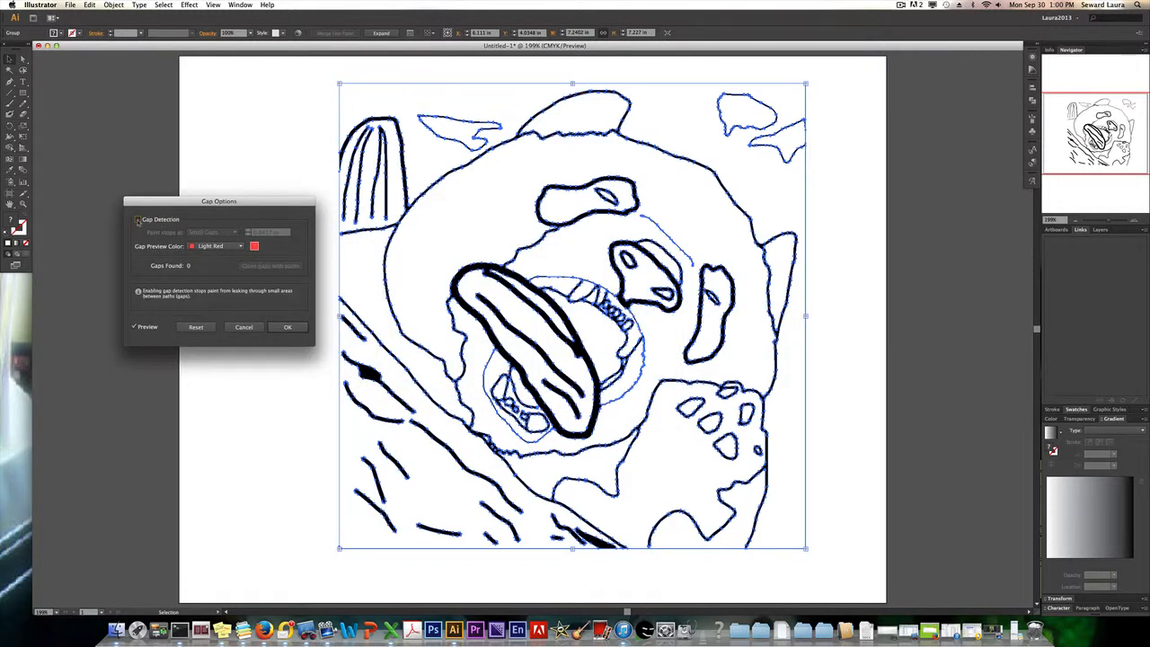
pyautogui.click(138, 220)
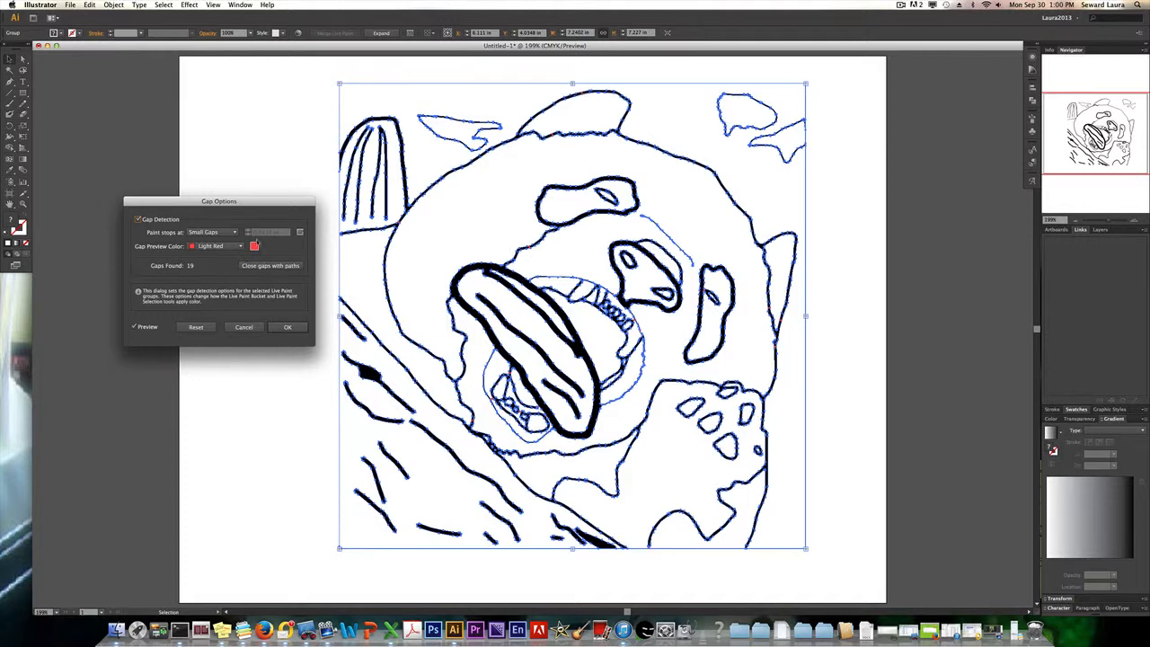
# Choose the gap size at which paint stops, apply the gap options, and deselect the artwork.
pyautogui.click(230, 232)
pyautogui.click(222, 253)
pyautogui.click(234, 233)
pyautogui.click(220, 242)
pyautogui.click(284, 328)
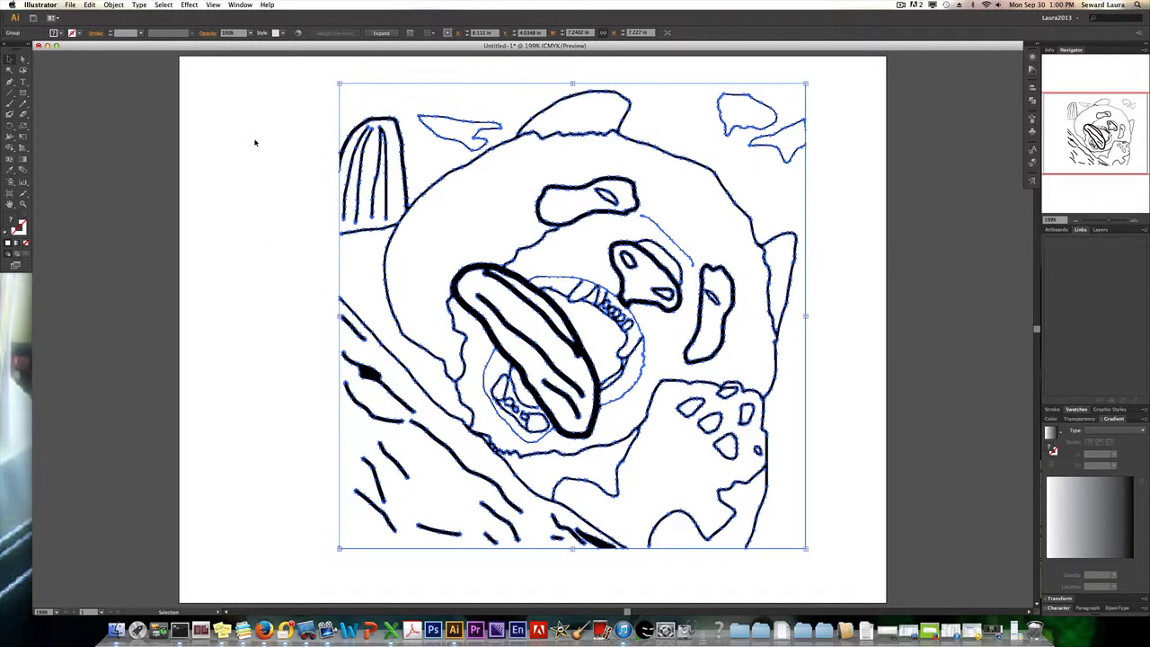
pyautogui.click(254, 142)
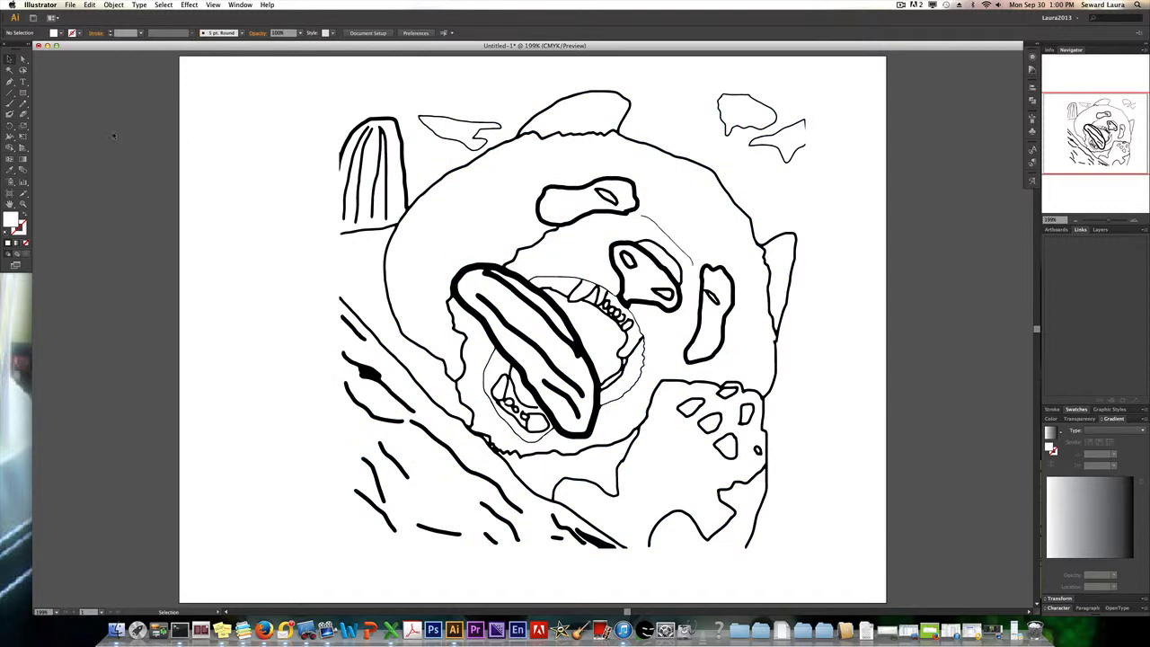
pyautogui.click(22, 148)
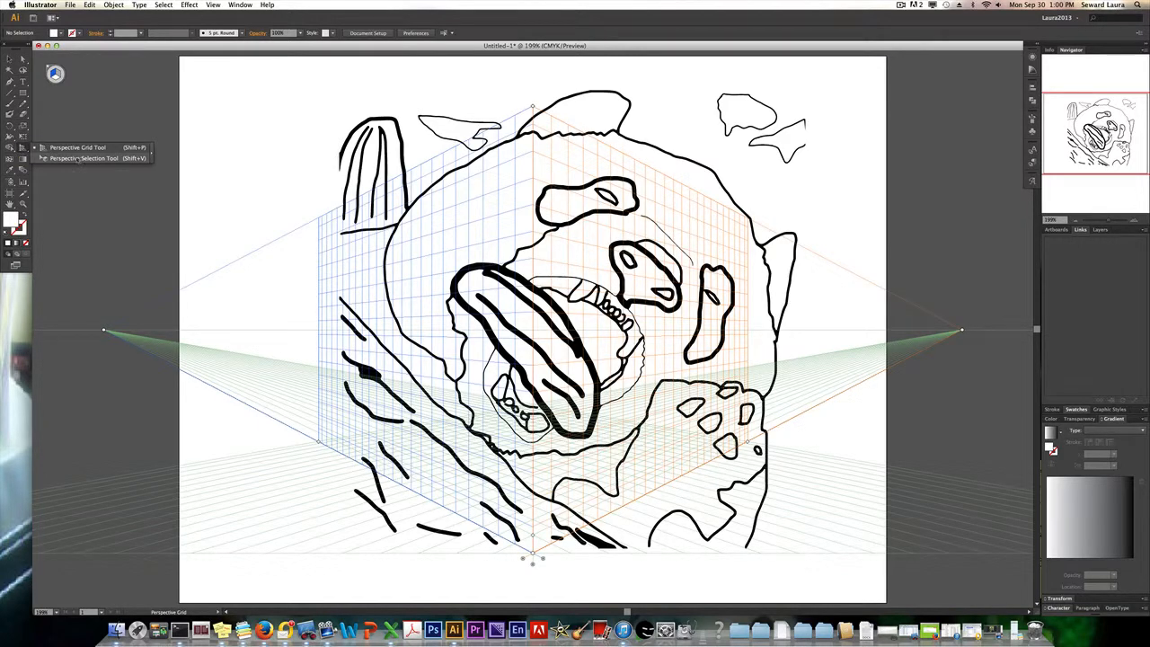
pyautogui.click(57, 149)
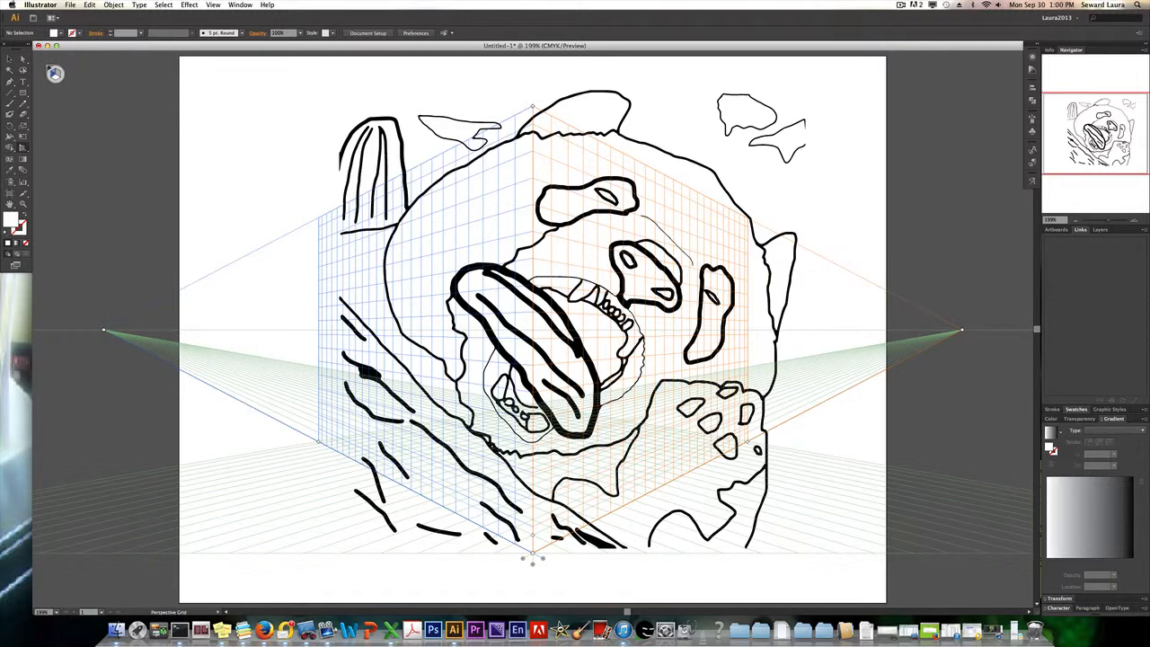
pyautogui.click(47, 69)
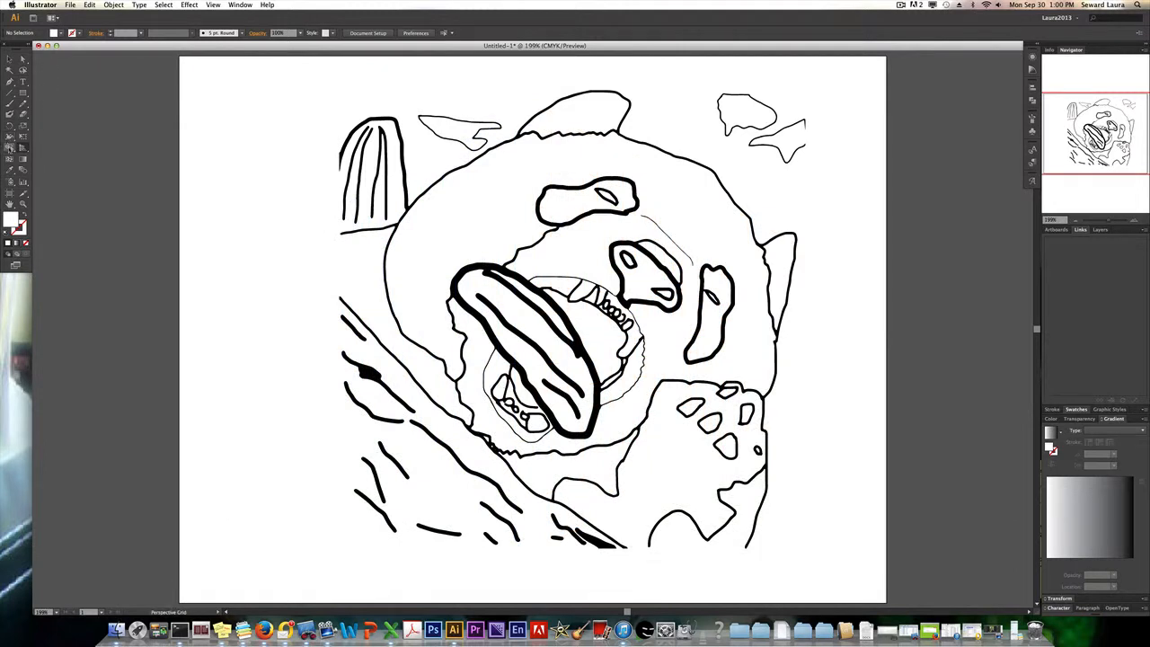
# Activate the Live Paint Bucket and detach its tool group as a floating palette beside the artboard.
pyautogui.click(10, 148)
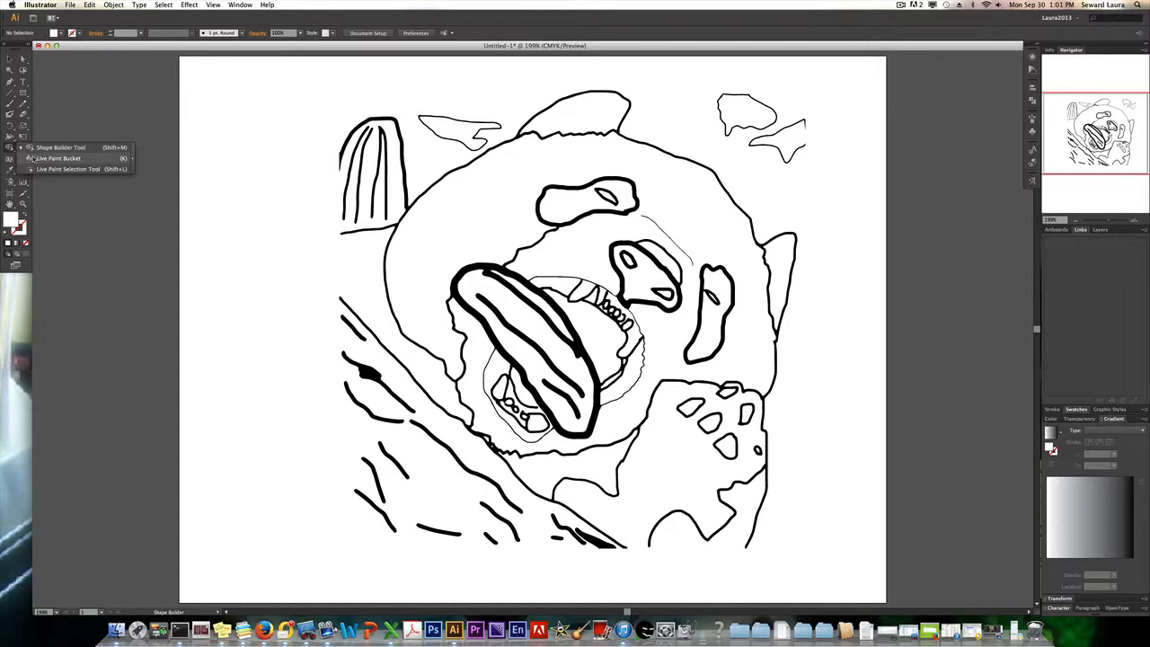
pyautogui.click(34, 158)
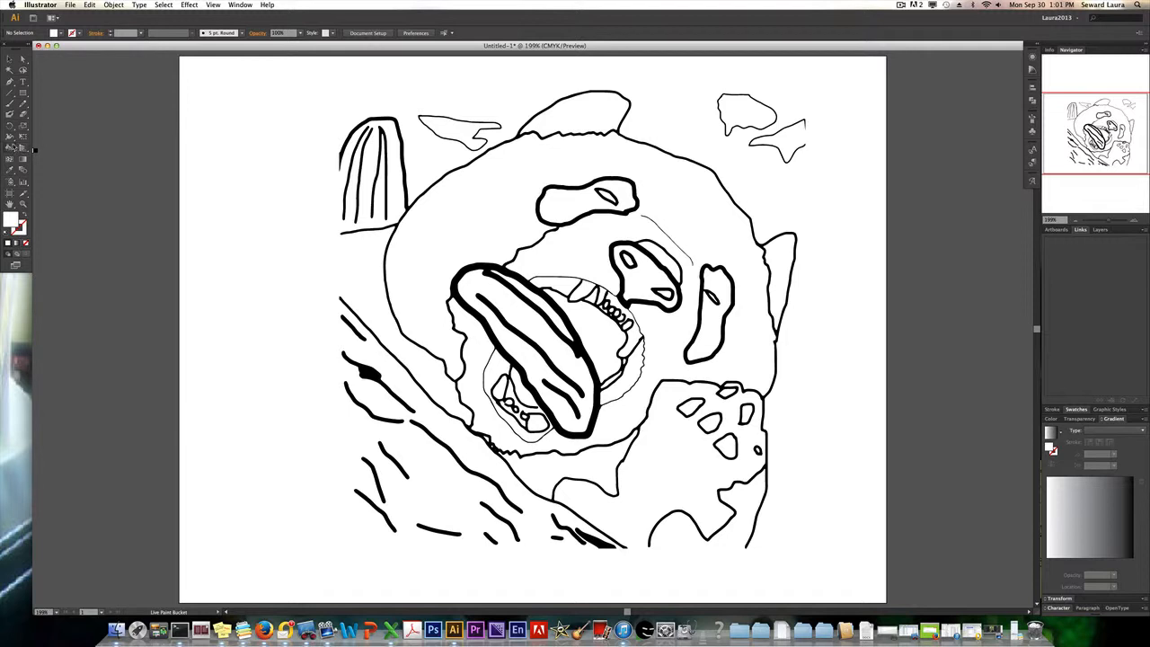
pyautogui.click(10, 148)
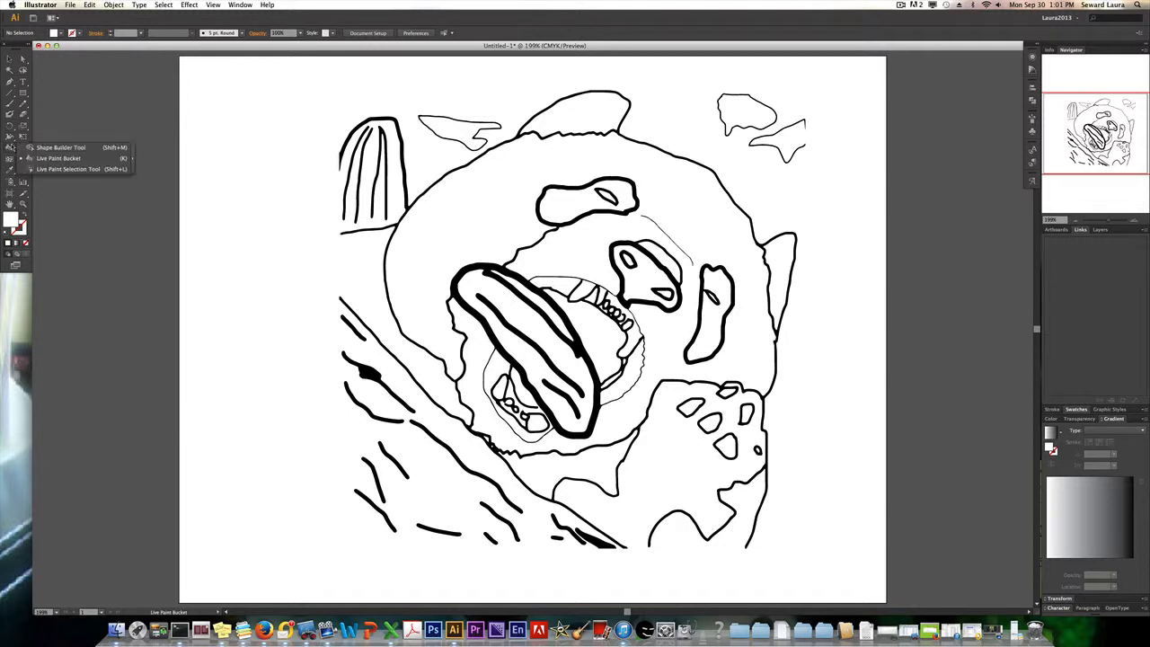
pyautogui.click(132, 158)
pyautogui.moveTo(39, 154); pyautogui.dragTo(108, 150)
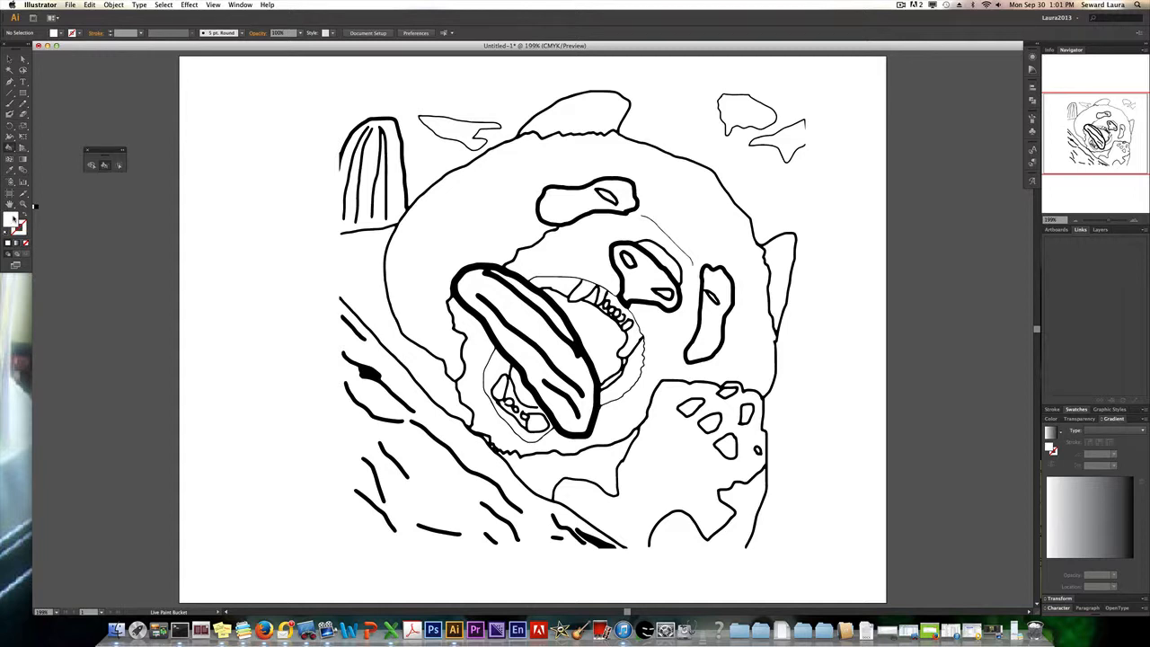
# Set the fill color to purple with hex value C544CC.
pyautogui.doubleClick(13, 218)
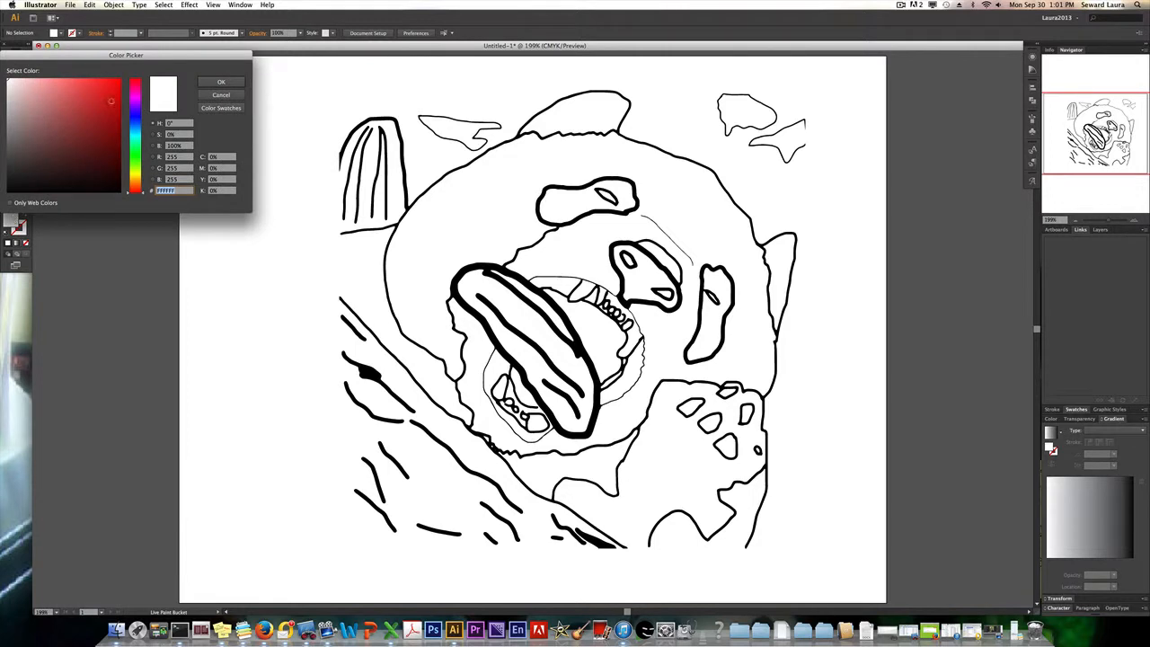
pyautogui.click(135, 99)
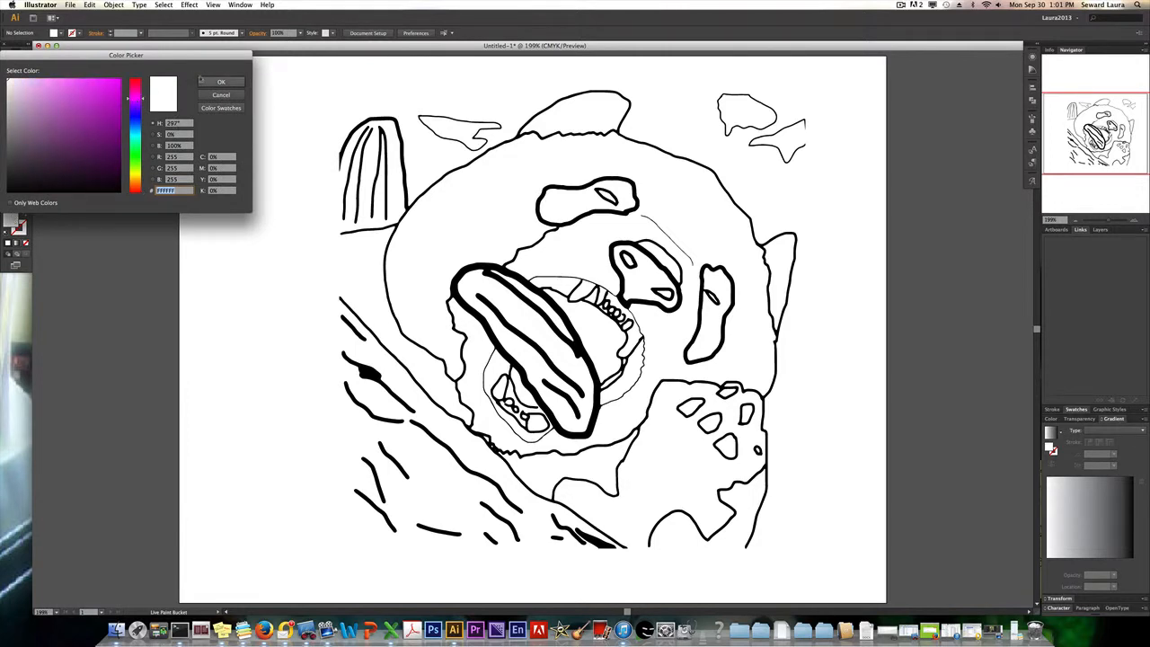
pyautogui.click(83, 101)
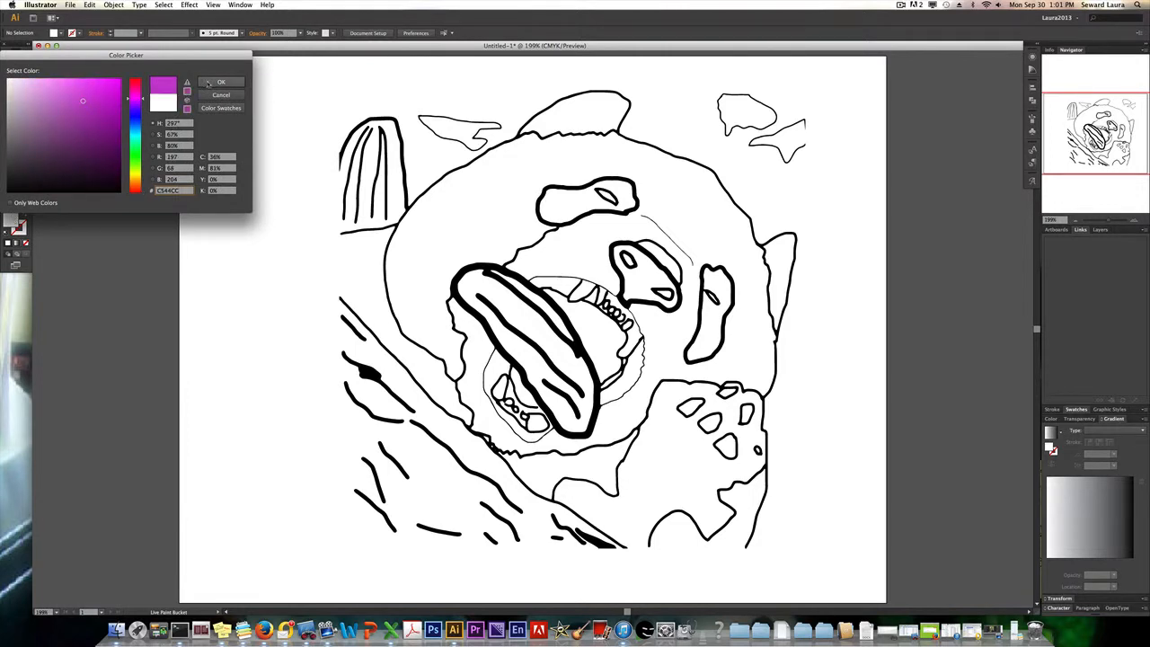
pyautogui.click(208, 83)
pyautogui.click(61, 33)
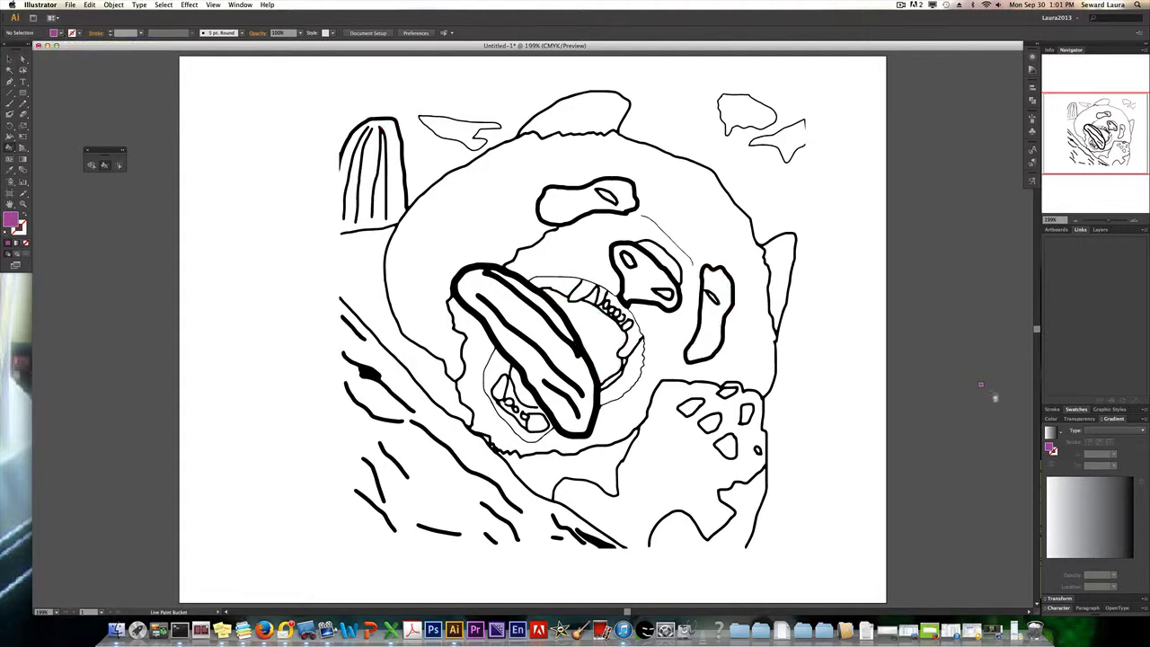
# Fill the three small shapes above the panda with a green swatch and the surrounding background with dark green.
pyautogui.click(1052, 420)
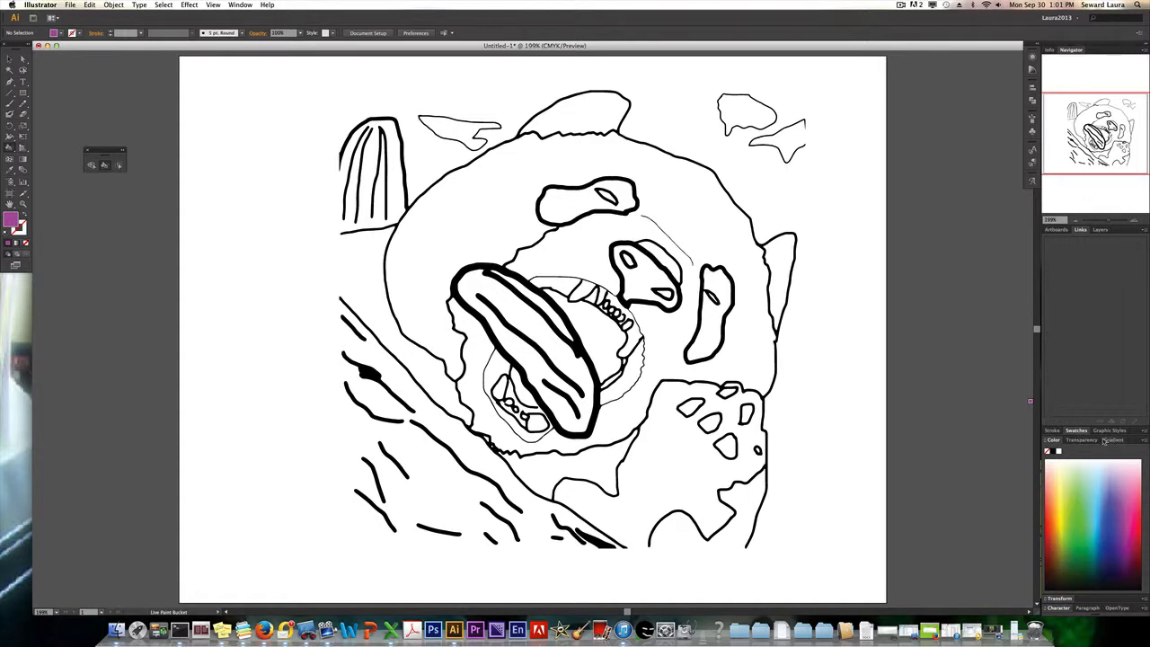
pyautogui.click(1077, 430)
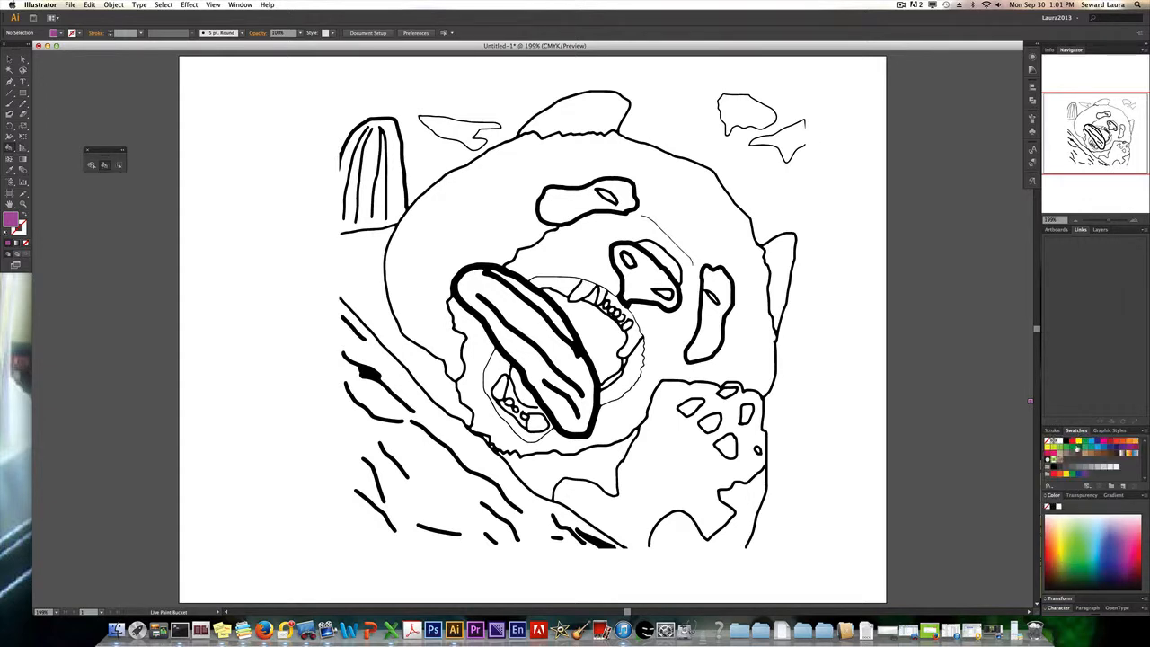
pyautogui.click(1065, 446)
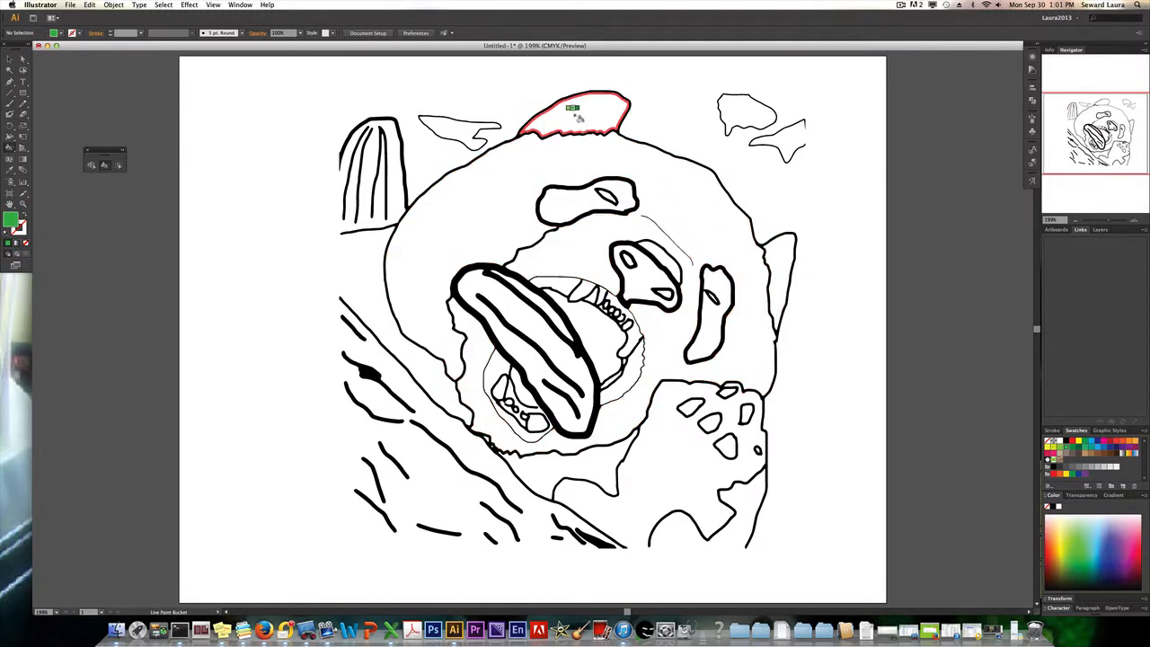
pyautogui.click(466, 128)
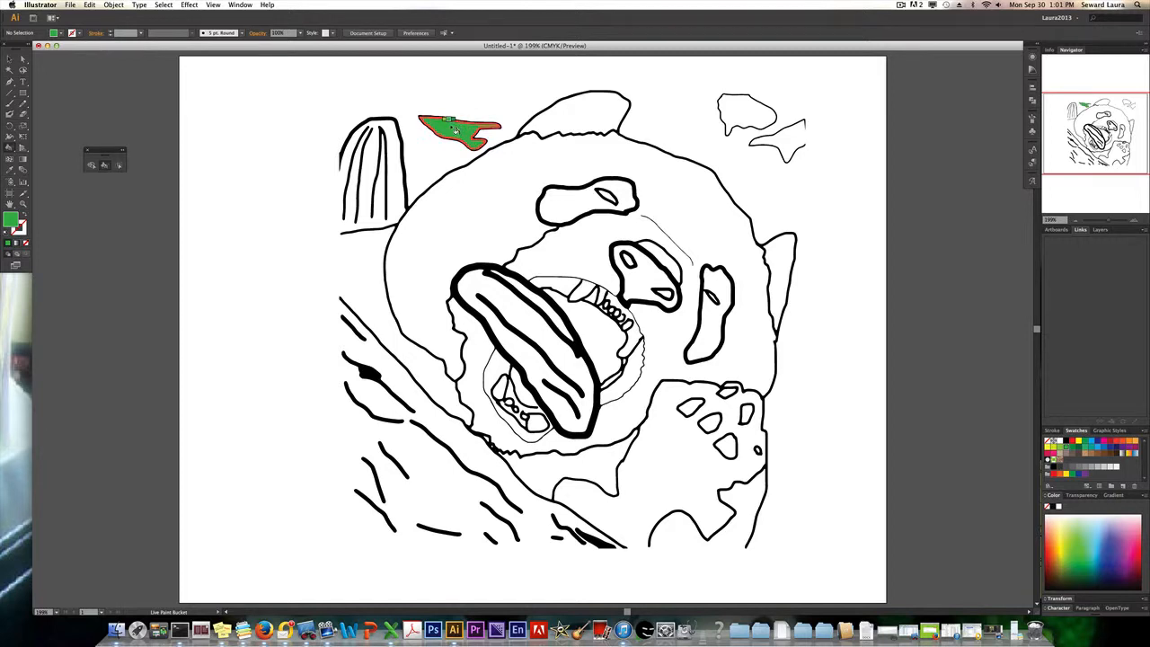
pyautogui.click(746, 107)
pyautogui.click(787, 135)
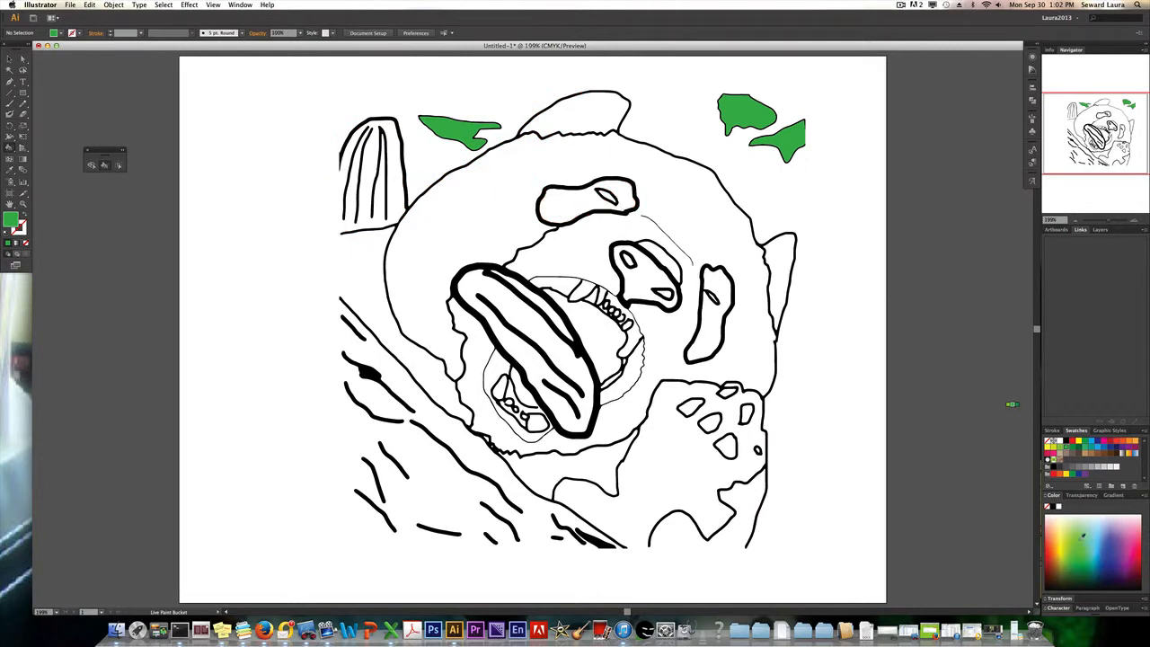
pyautogui.moveTo(1083, 550); pyautogui.dragTo(1077, 571)
pyautogui.click(761, 173)
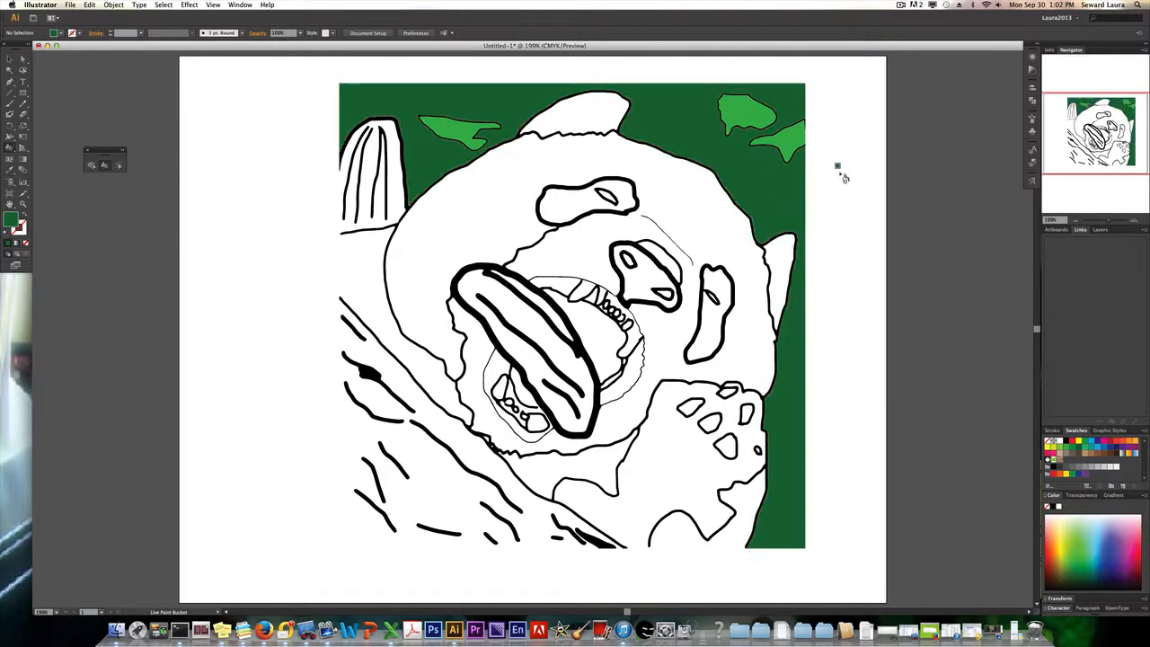
# Fill the long shape across the panda's mouth and the striped shape at the upper left edge with light green.
pyautogui.click(1081, 531)
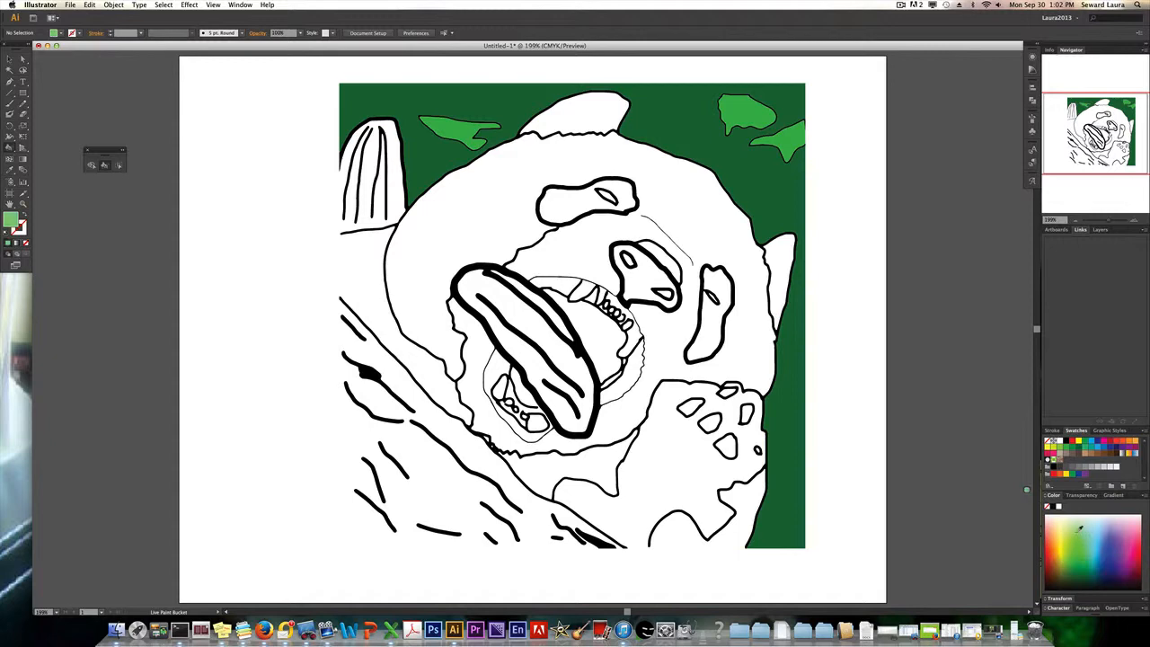
pyautogui.click(539, 321)
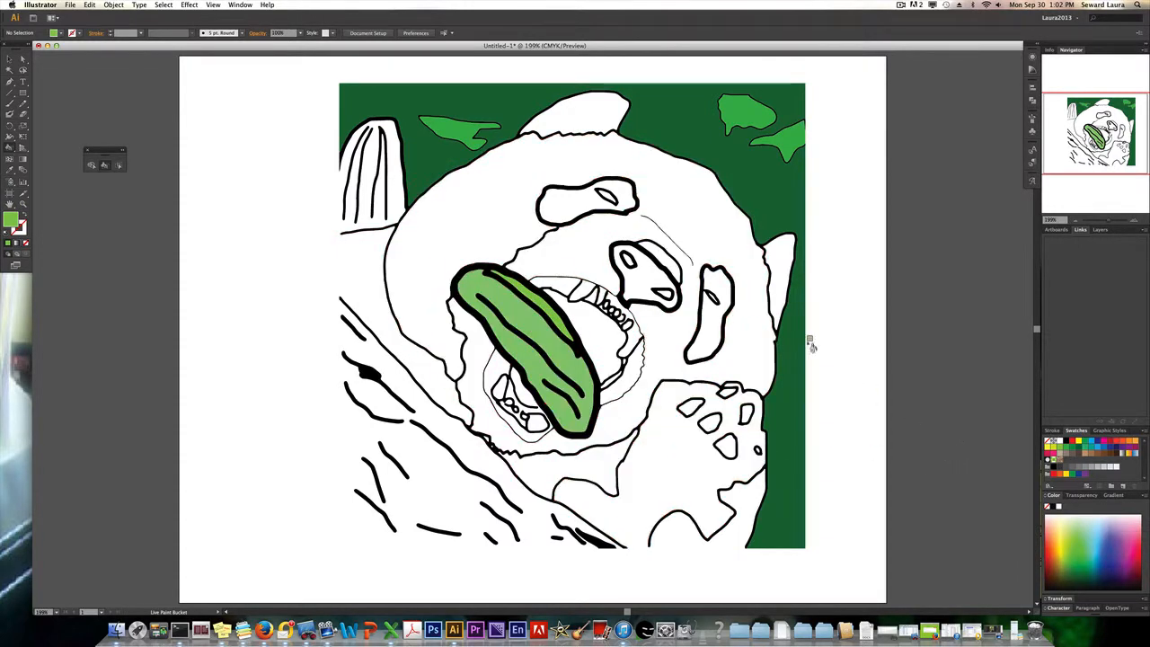
pyautogui.click(392, 176)
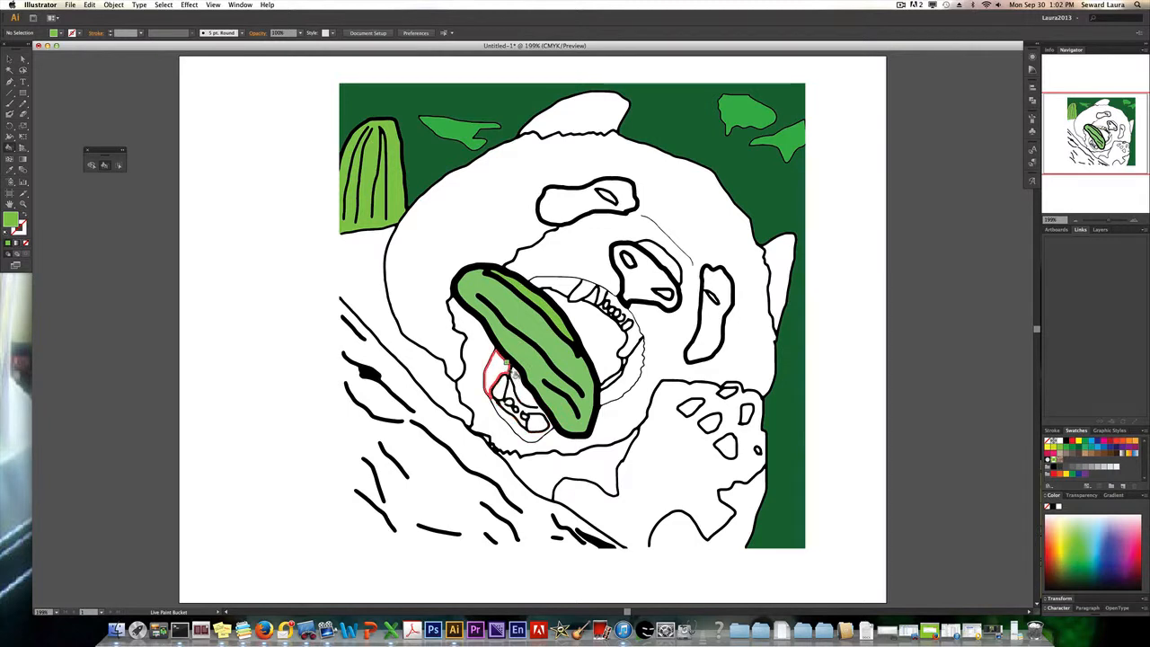
# Try filling the lower mouth area with green and the outline beside the nose with blue.
pyautogui.click(521, 388)
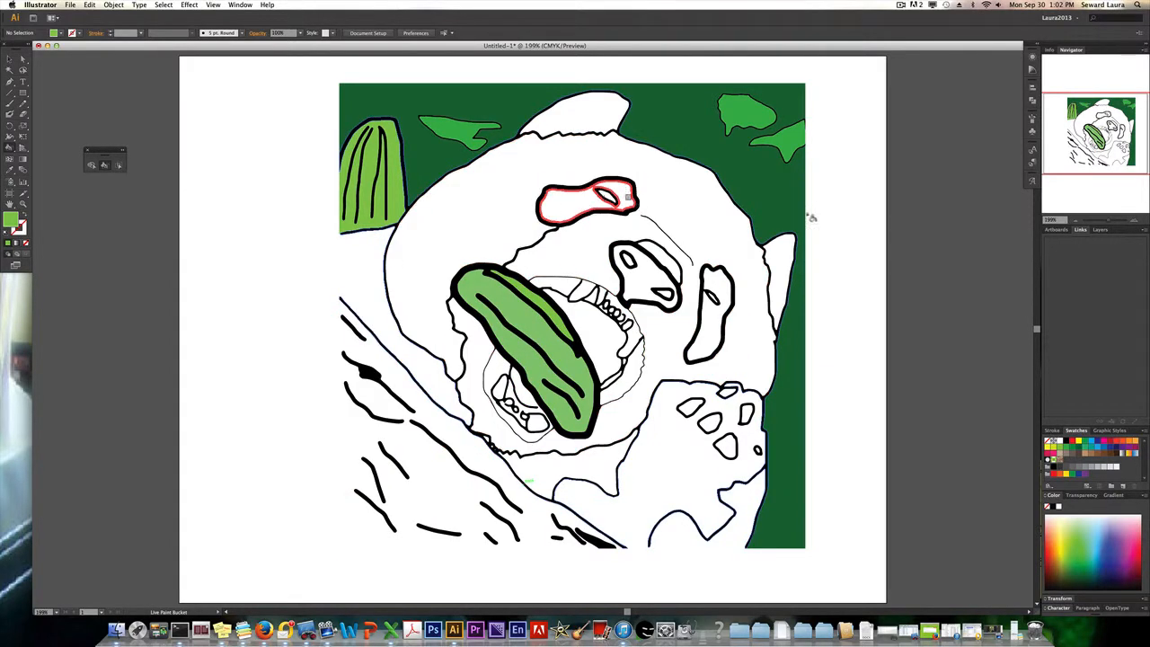
pyautogui.click(1112, 221)
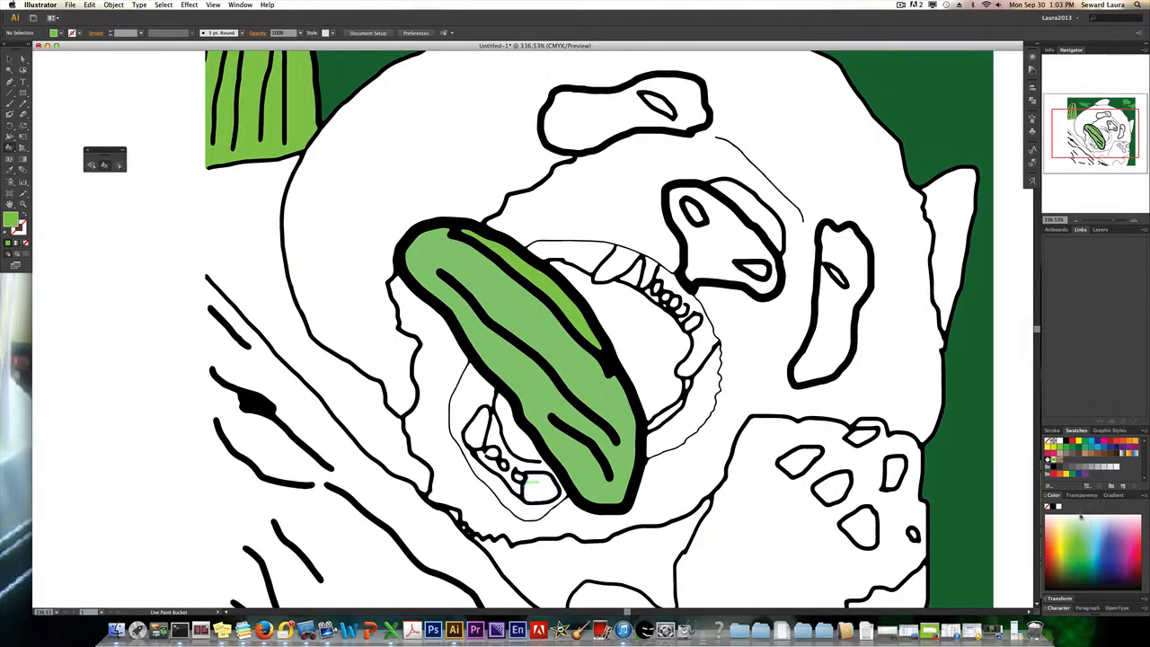
pyautogui.click(1115, 545)
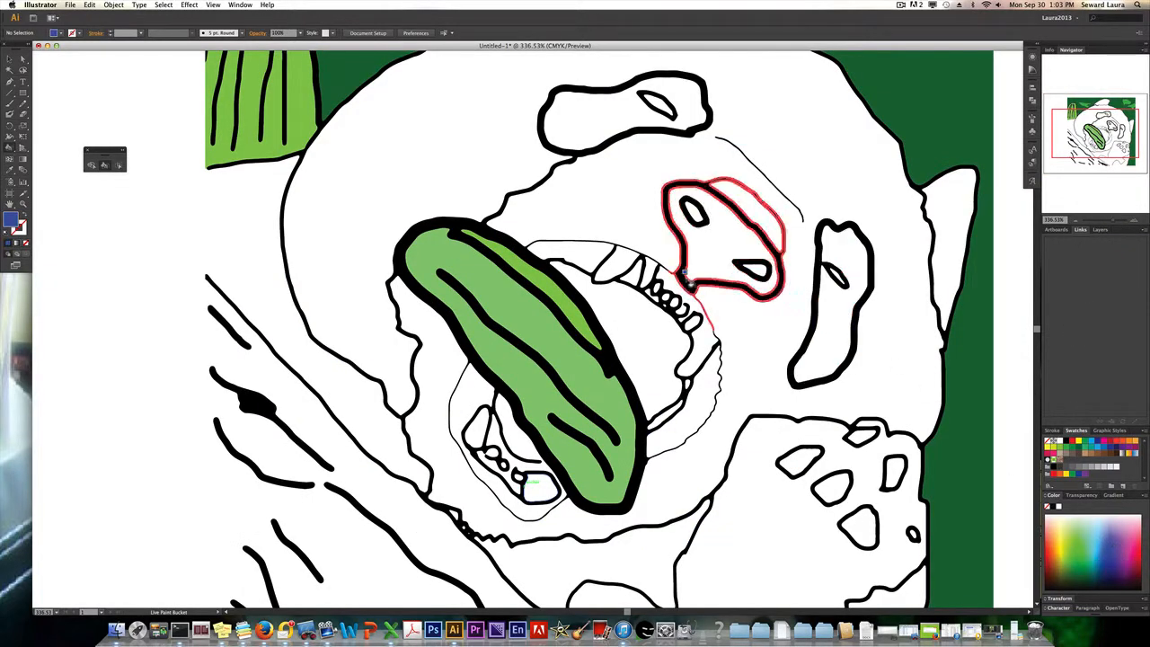
pyautogui.click(679, 269)
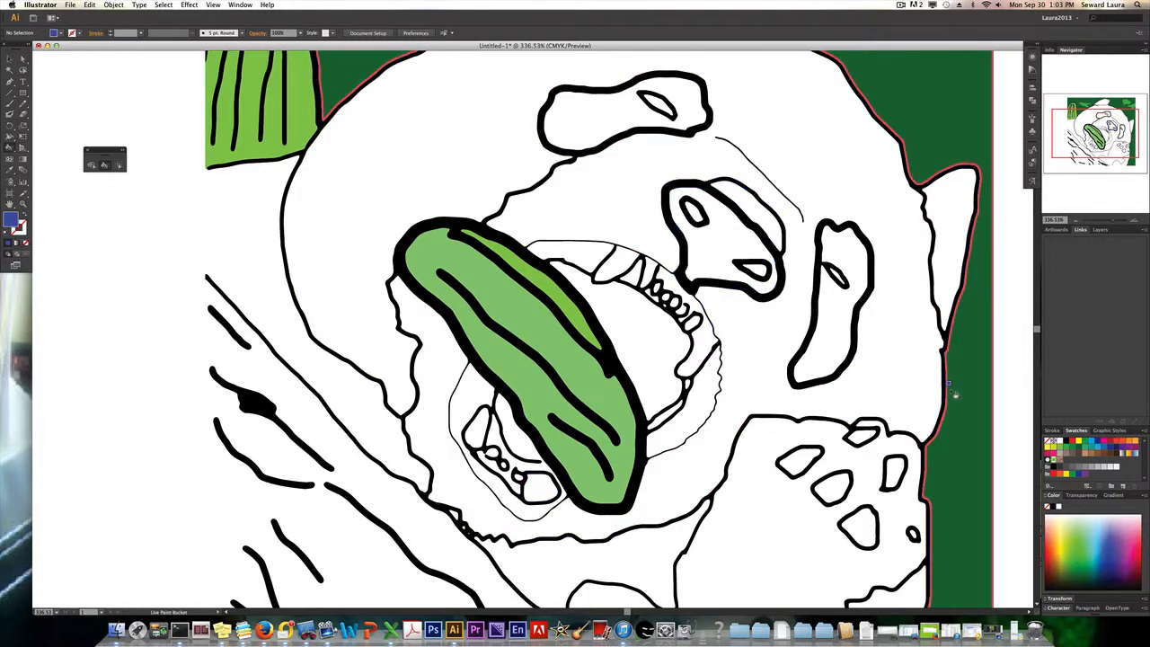
# Set the fill to a linear white-to-black gradient and fill the panda's face with it.
pyautogui.click(1112, 495)
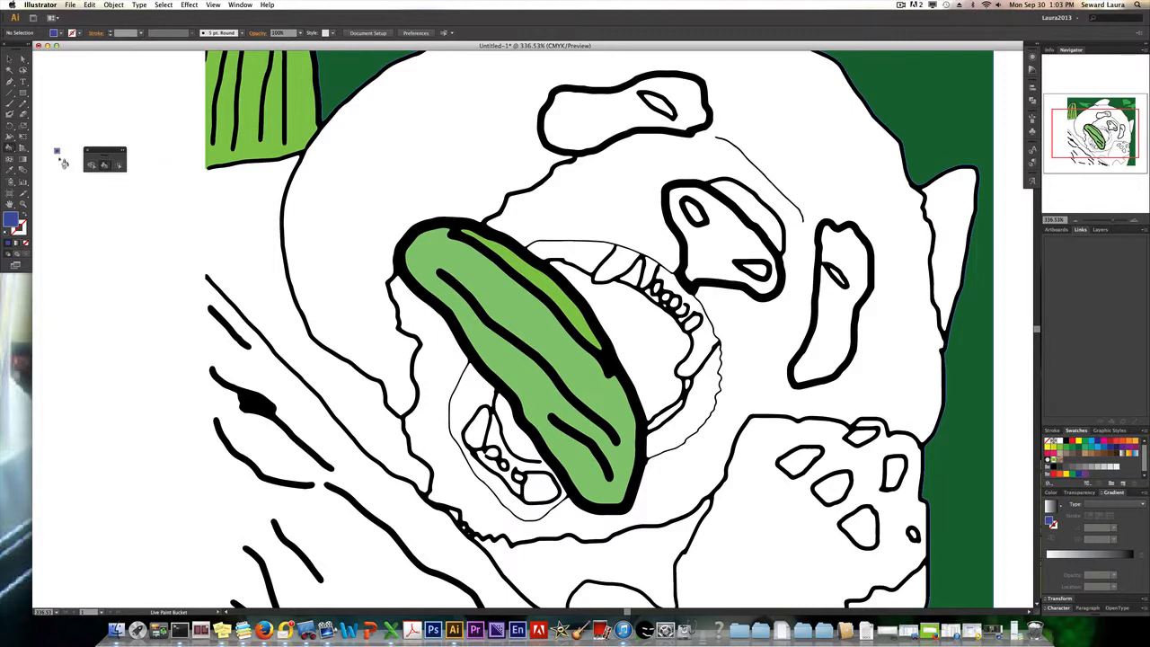
pyautogui.click(240, 5)
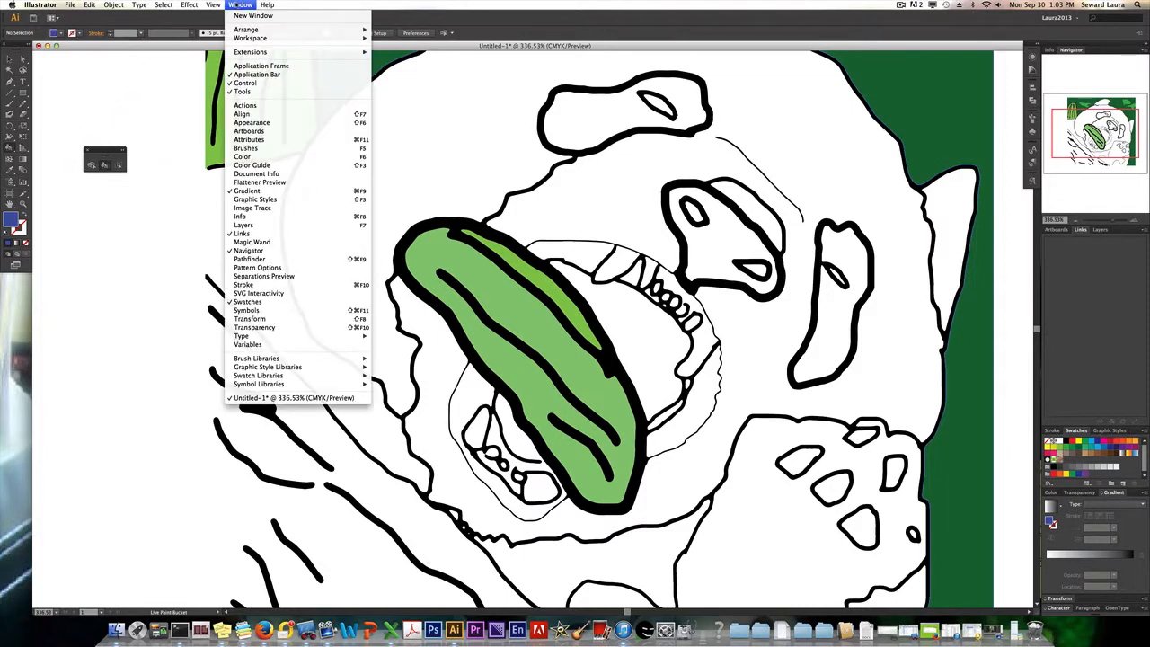
pyautogui.click(502, 26)
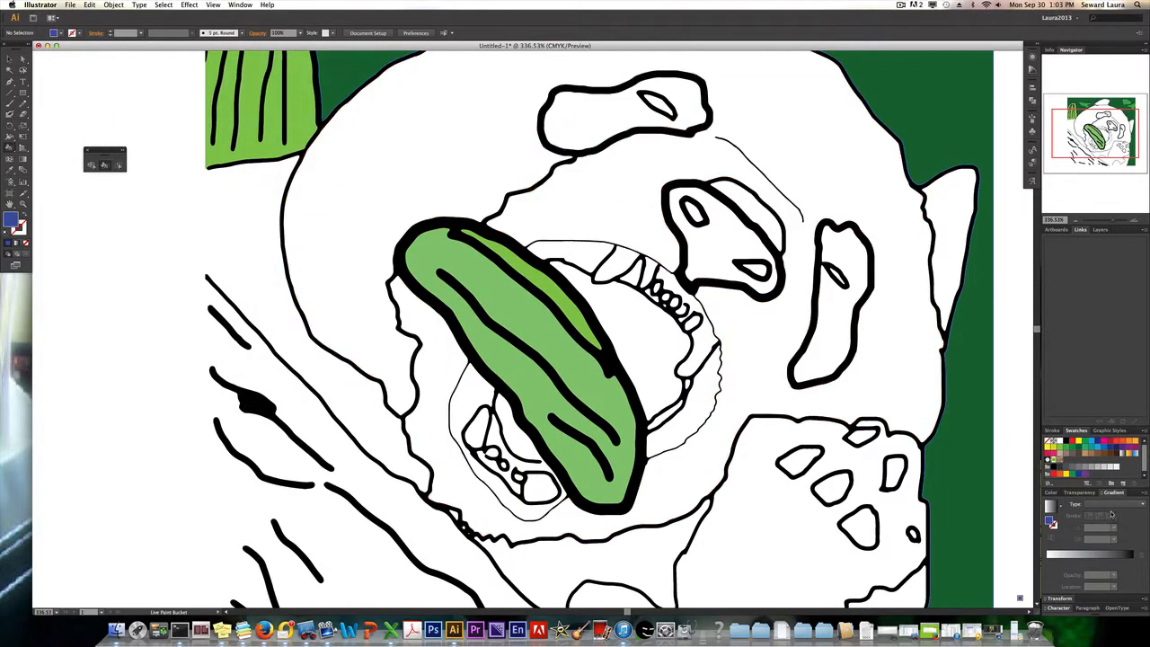
pyautogui.click(1080, 559)
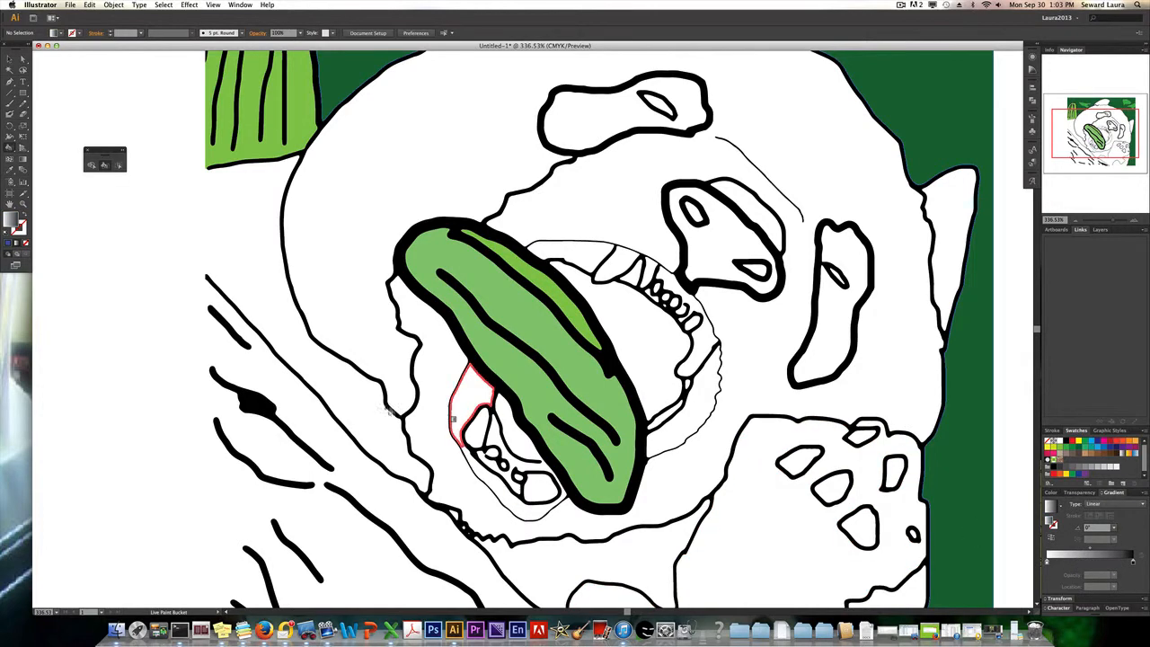
pyautogui.click(437, 174)
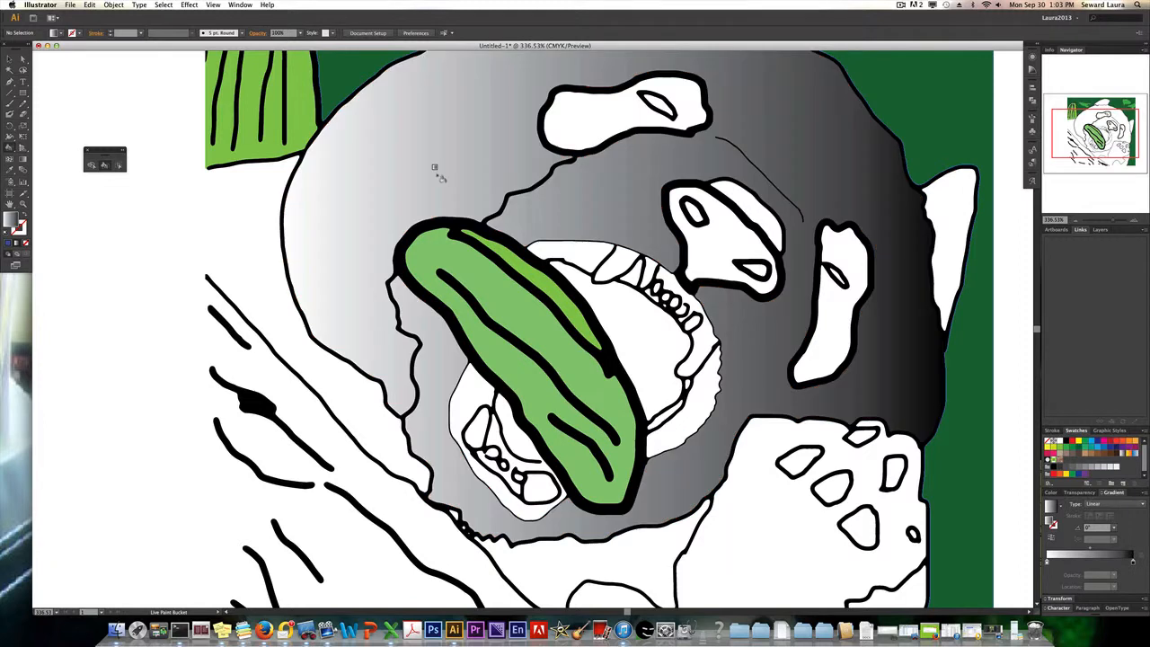
# Change the gradient type to Radial and refill the panda's face.
pyautogui.click(1112, 221)
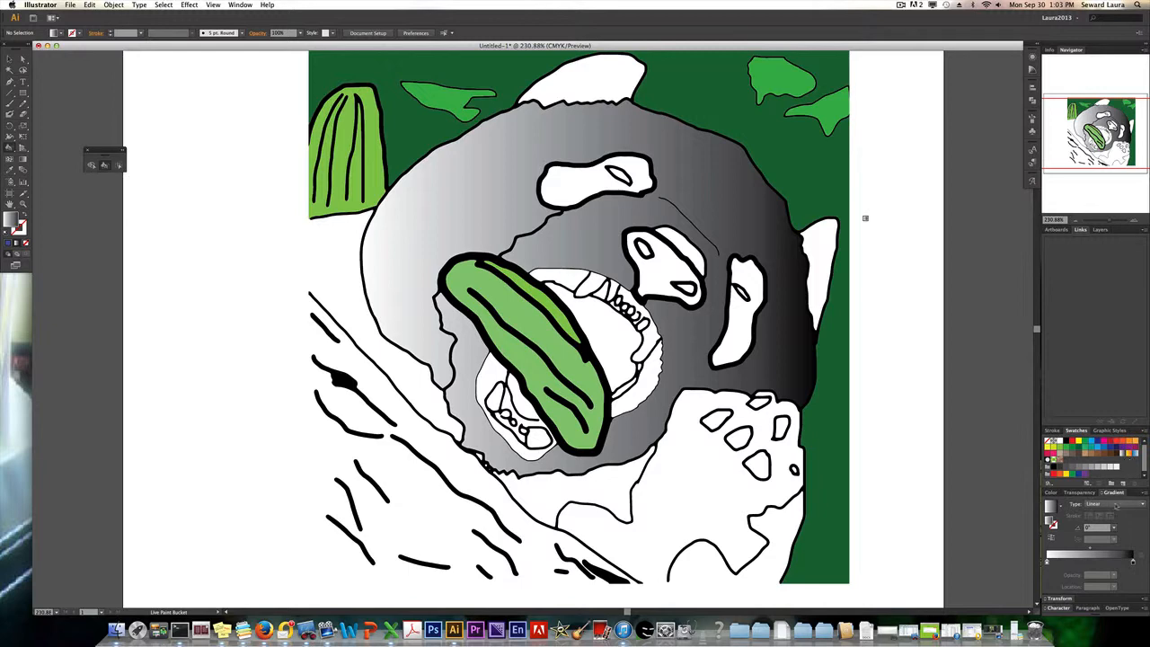
pyautogui.click(1116, 507)
pyautogui.click(1114, 525)
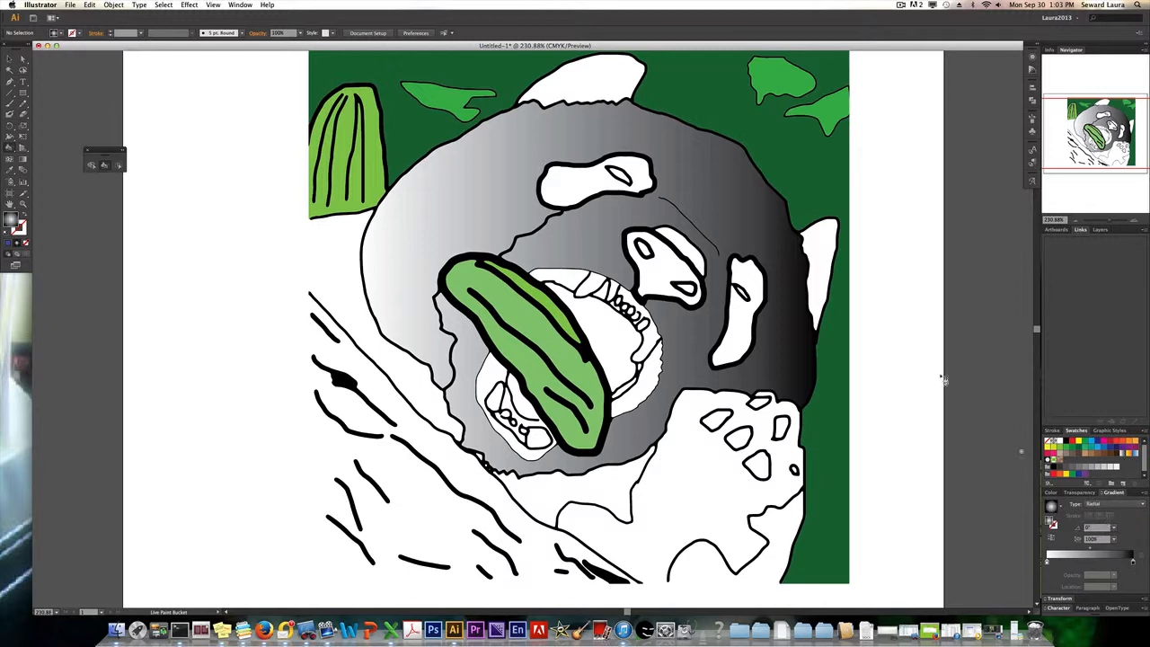
pyautogui.click(707, 214)
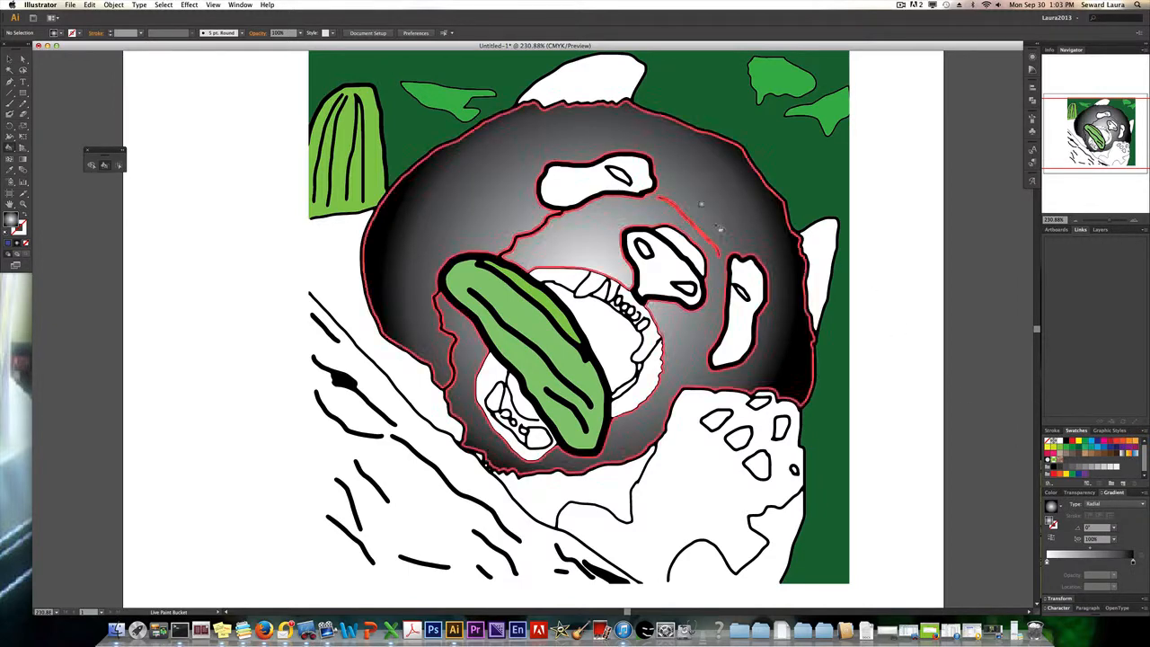
# Rearrange the radial gradient with black at the center, a teal middle stop and a light outer stop, and refill the panda's face.
pyautogui.click(1133, 562)
pyautogui.moveTo(1133, 563)
pyautogui.mouseDown()
pyautogui.moveTo(1054, 563)
pyautogui.moveTo(1136, 564)
pyautogui.mouseUp()
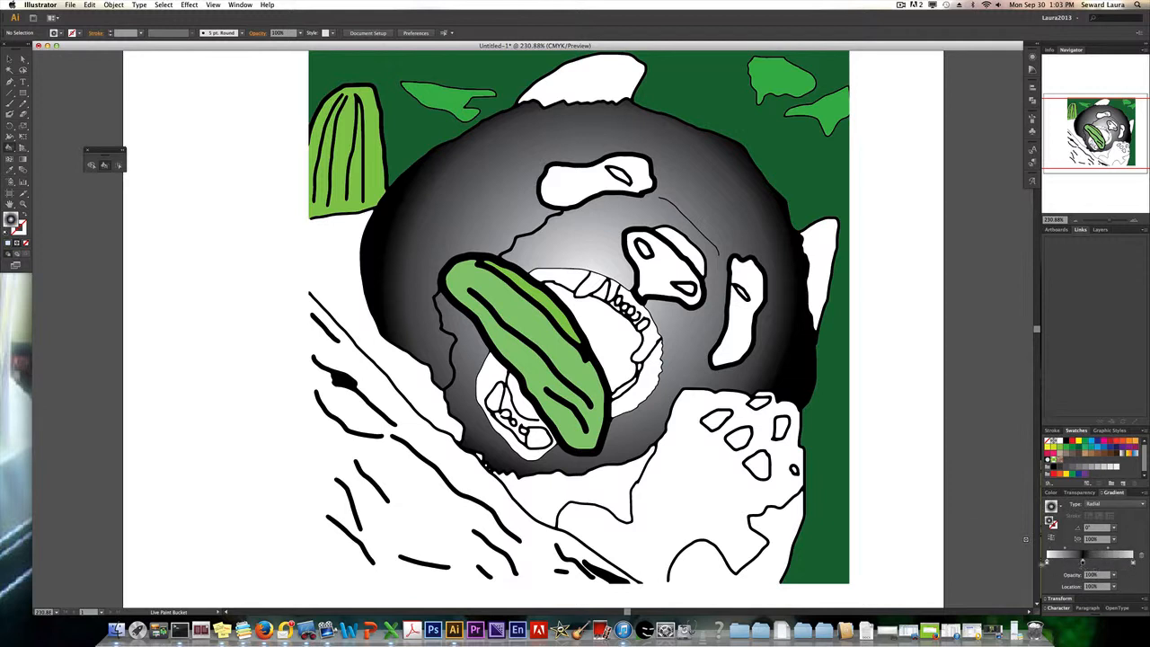
pyautogui.moveTo(1048, 562)
pyautogui.mouseDown()
pyautogui.moveTo(1054, 575)
pyautogui.moveTo(1067, 564)
pyautogui.mouseUp()
pyautogui.moveTo(1091, 444); pyautogui.dragTo(1095, 559)
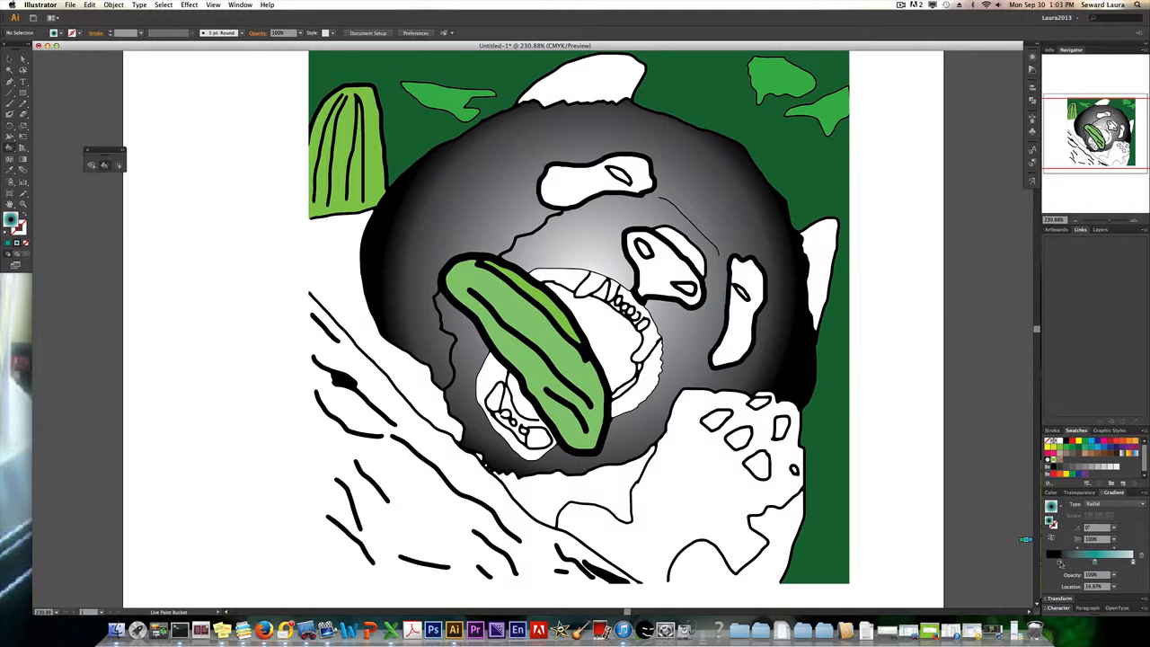
pyautogui.click(511, 189)
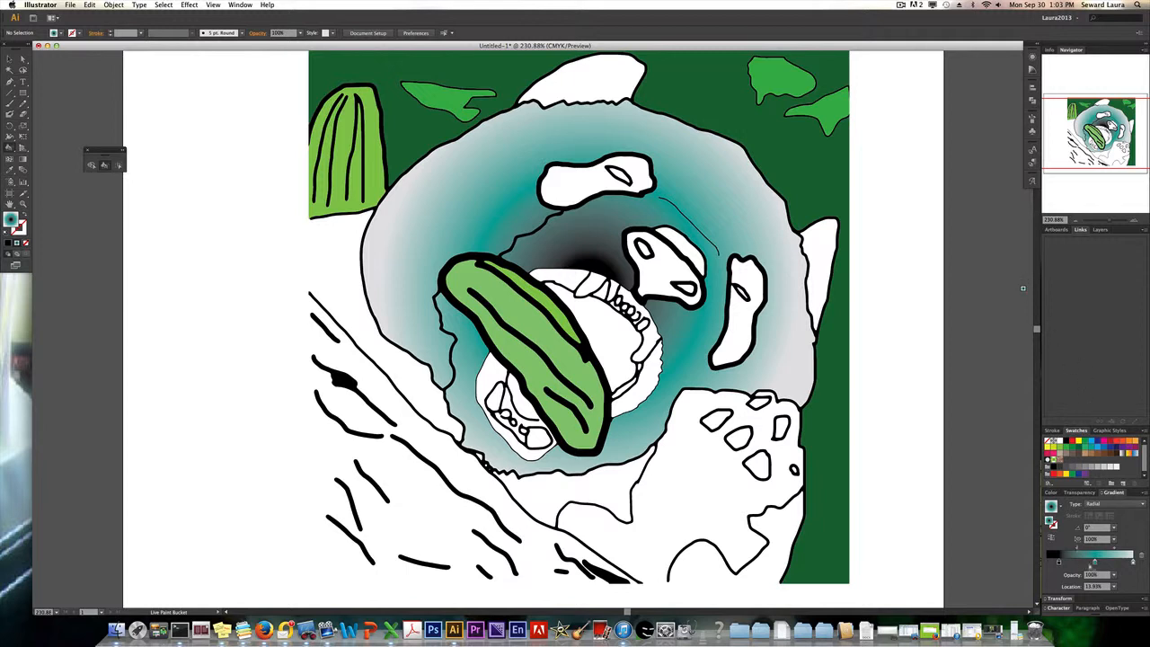
# Remove the teal stop, swap the remaining stops so white is at the center and black at the edge, and refill the panda's face.
pyautogui.moveTo(1095, 562); pyautogui.dragTo(1123, 576)
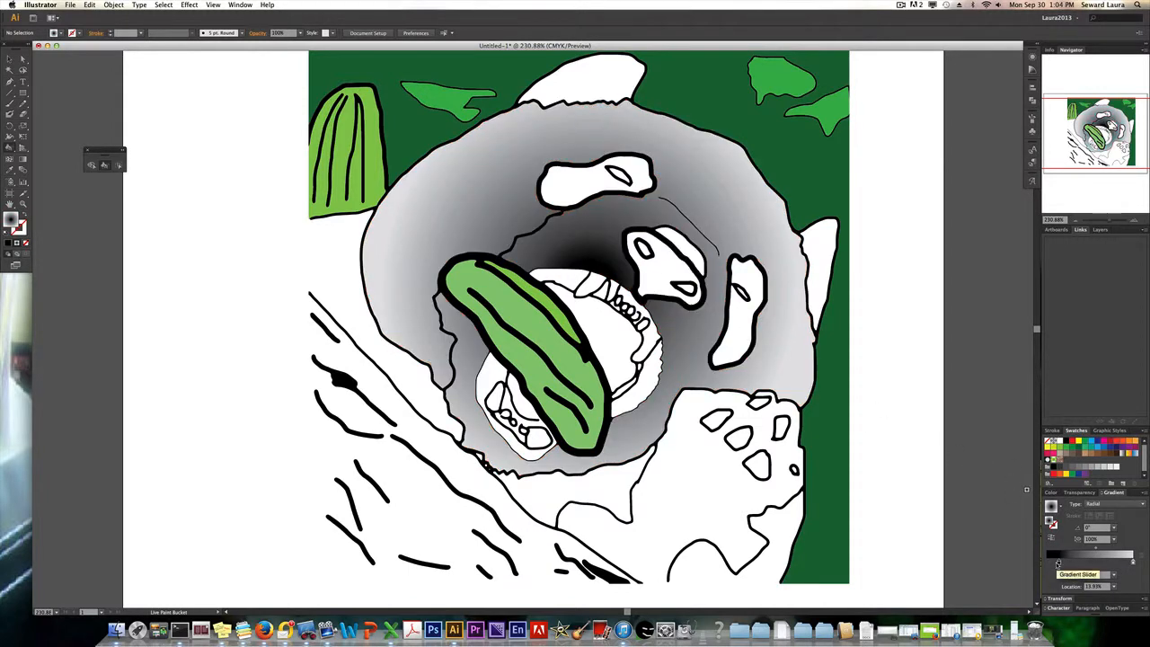
pyautogui.moveTo(1059, 563); pyautogui.dragTo(1130, 565)
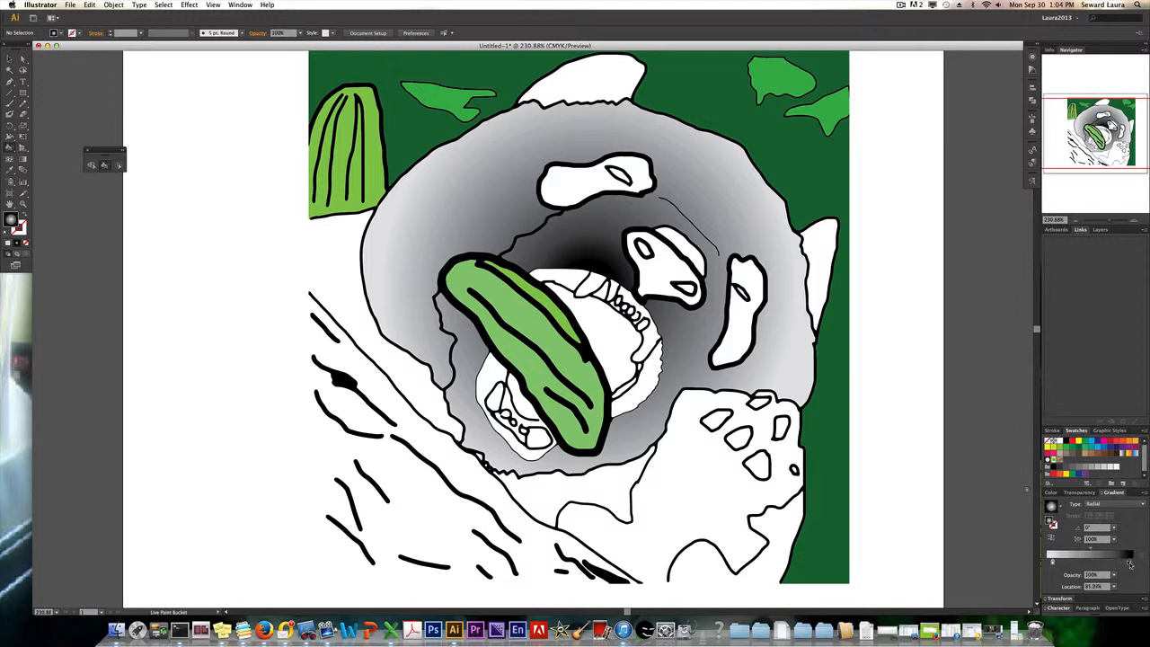
pyautogui.click(723, 203)
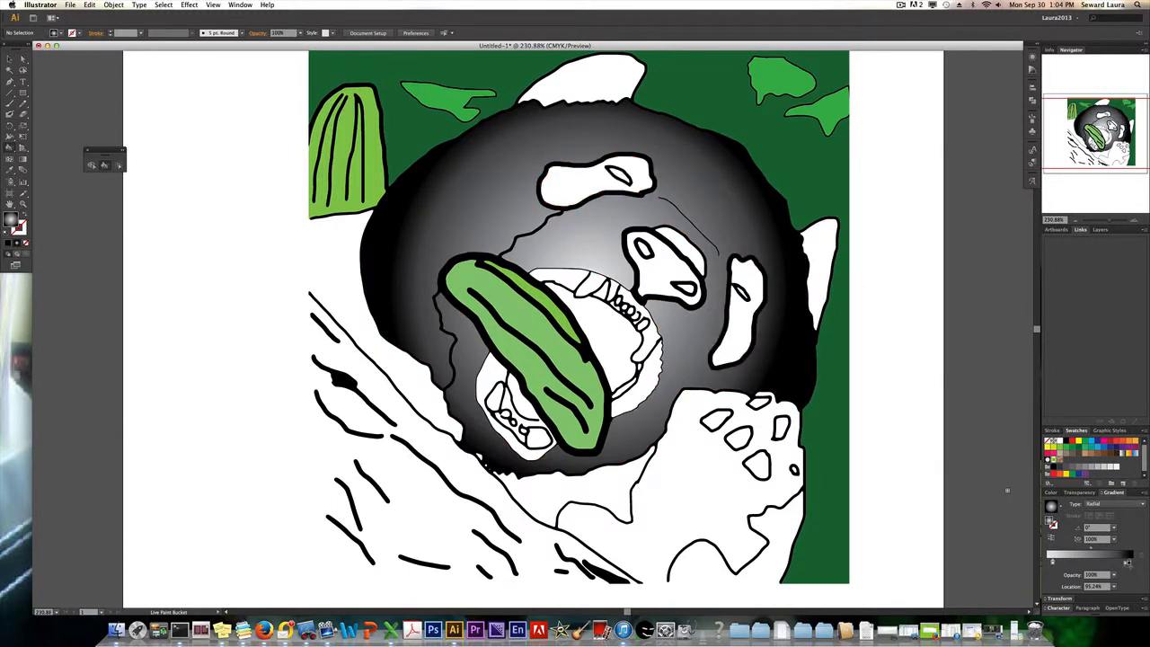
# Rearrange the radial gradient stops so black forms the center and white the outer edge.
pyautogui.moveTo(1119, 564); pyautogui.dragTo(1071, 561)
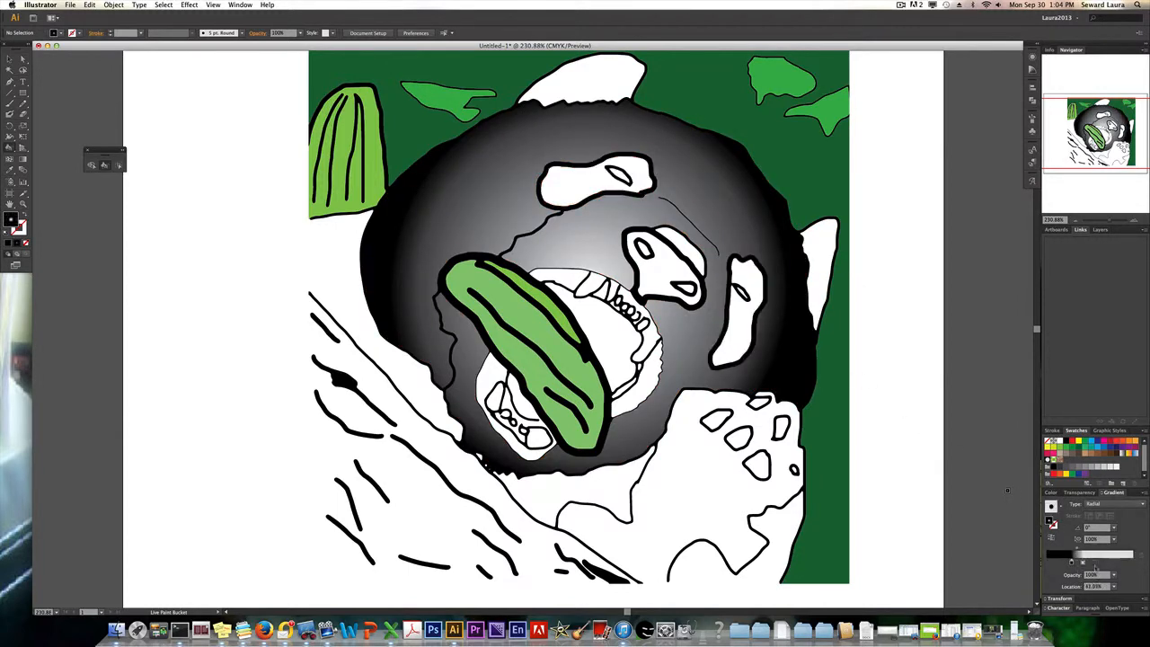
pyautogui.click(605, 204)
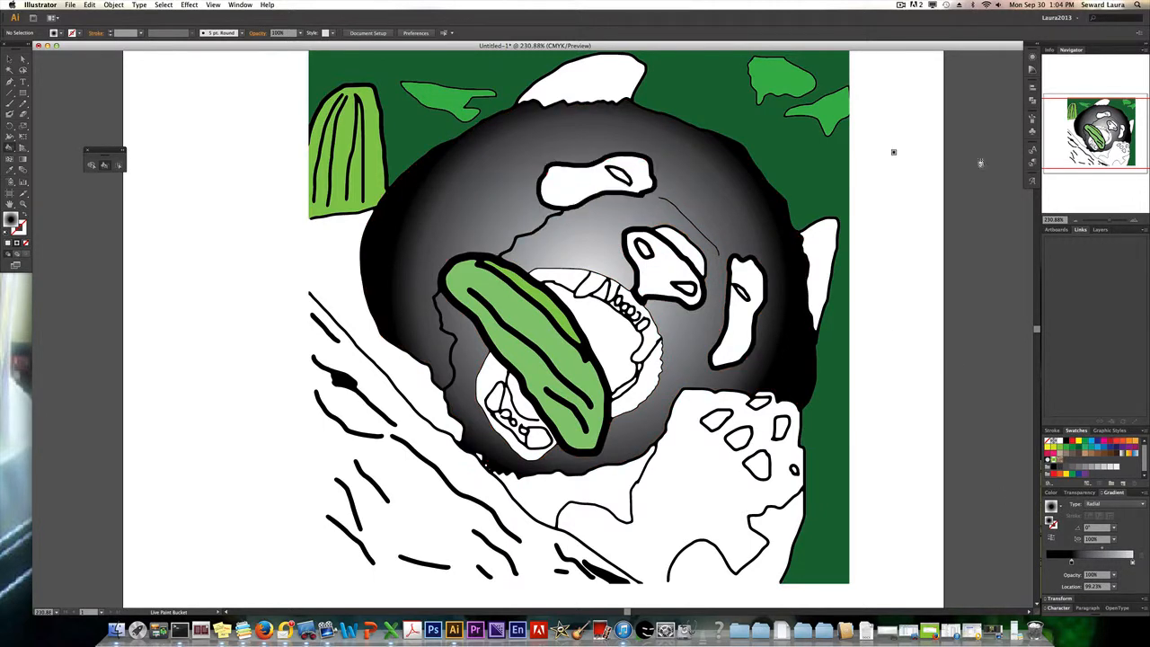
# Try filling the small eye in the panda's upper eye patch with the black-centered radial gradient, and undo the fills.
pyautogui.moveTo(1107, 221); pyautogui.dragTo(1120, 221)
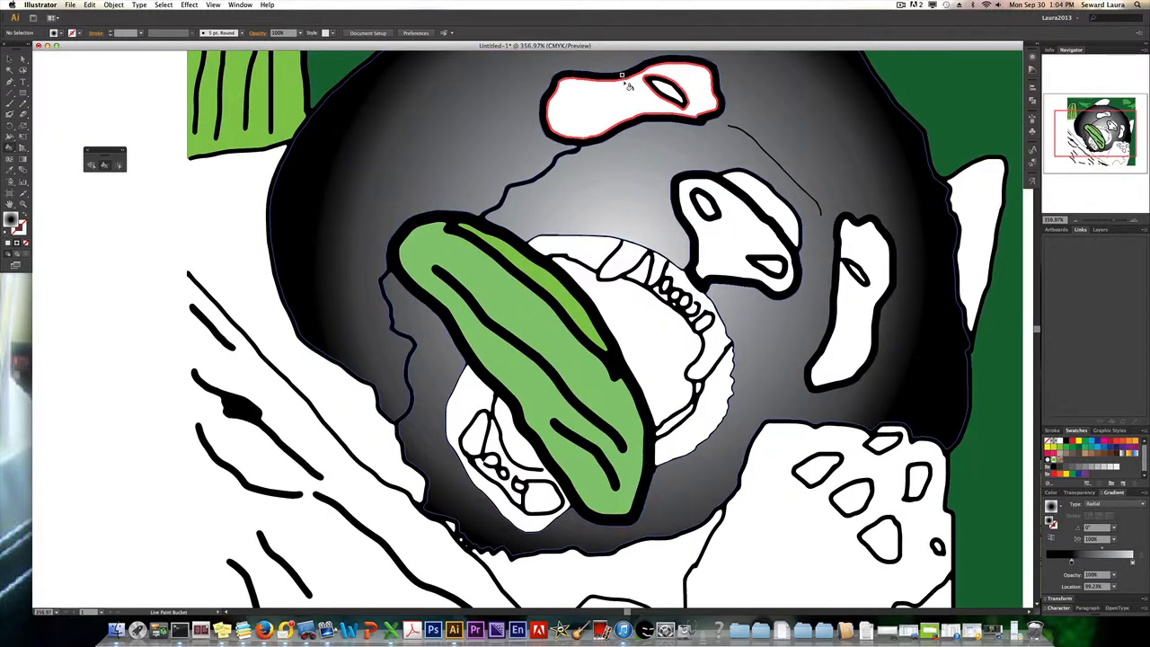
pyautogui.click(654, 81)
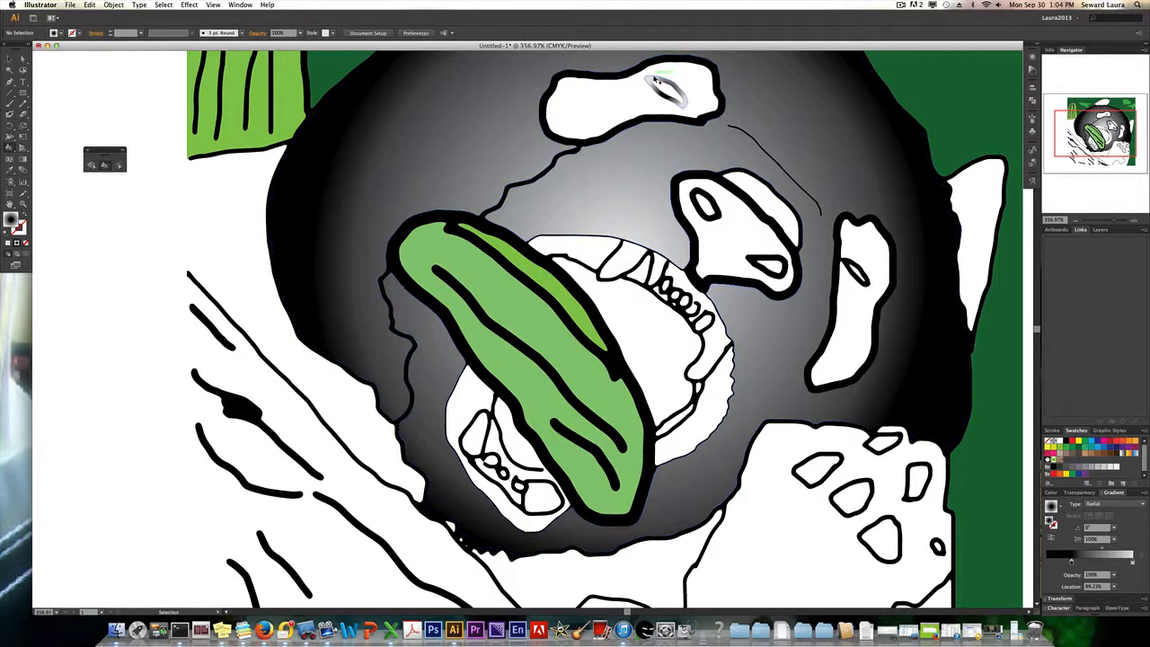
pyautogui.press('super+z')
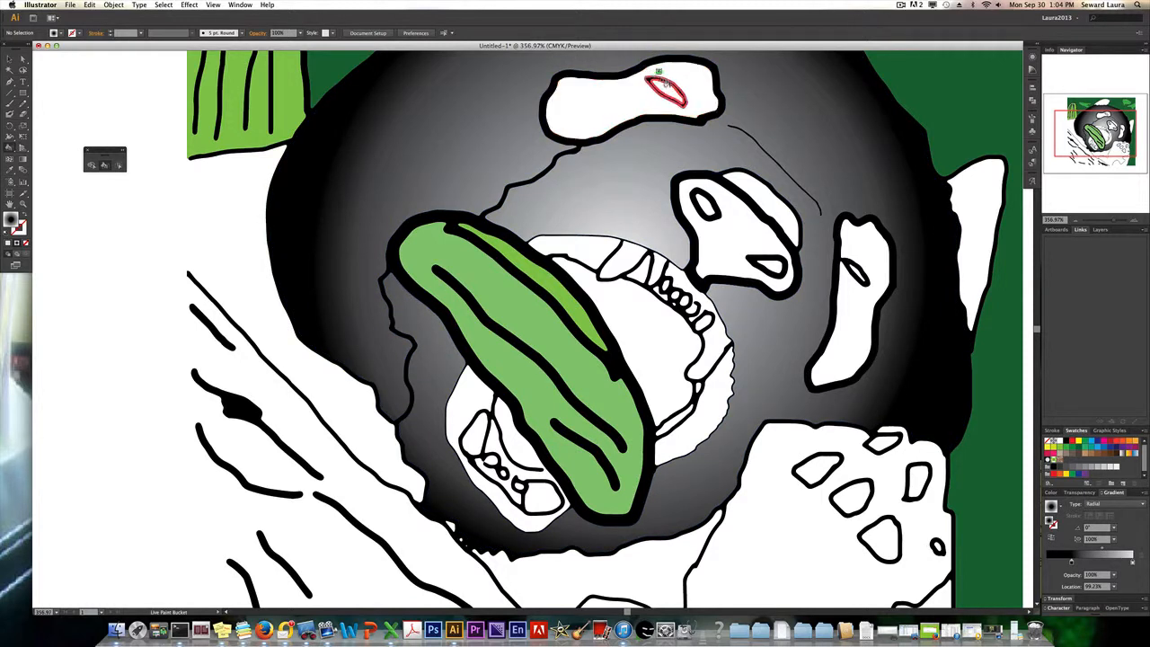
pyautogui.click(661, 77)
pyautogui.press('super+z')
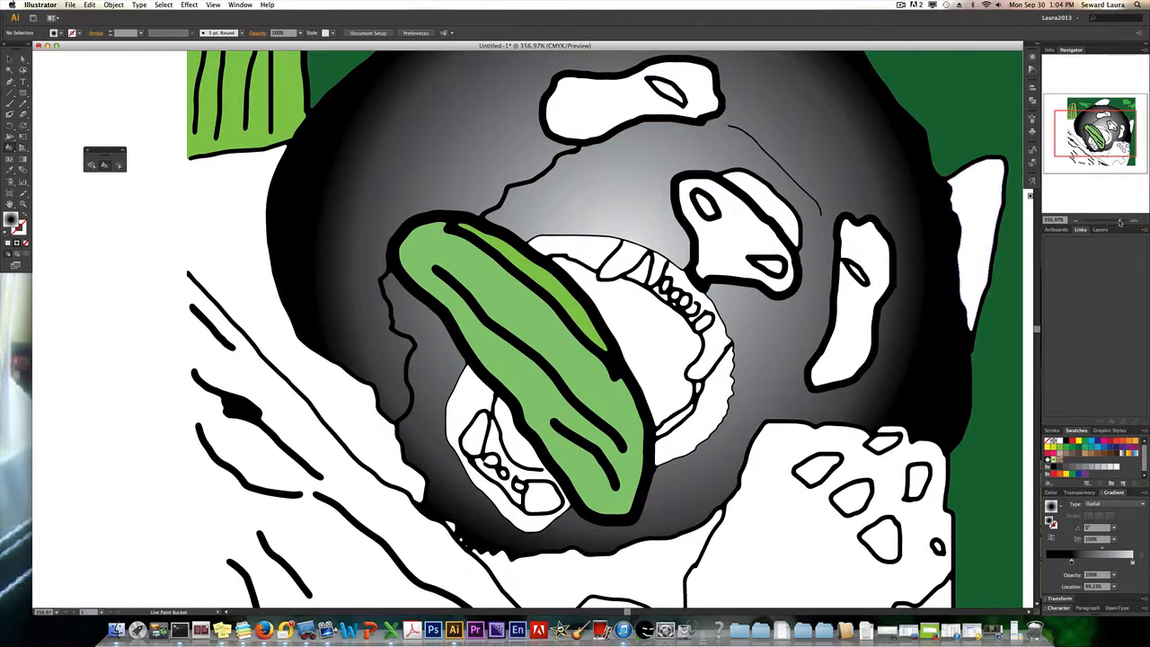
# Fill the inside of the small eye in the upper eye patch with the black-centered radial gradient.
pyautogui.moveTo(1120, 222); pyautogui.dragTo(1124, 222)
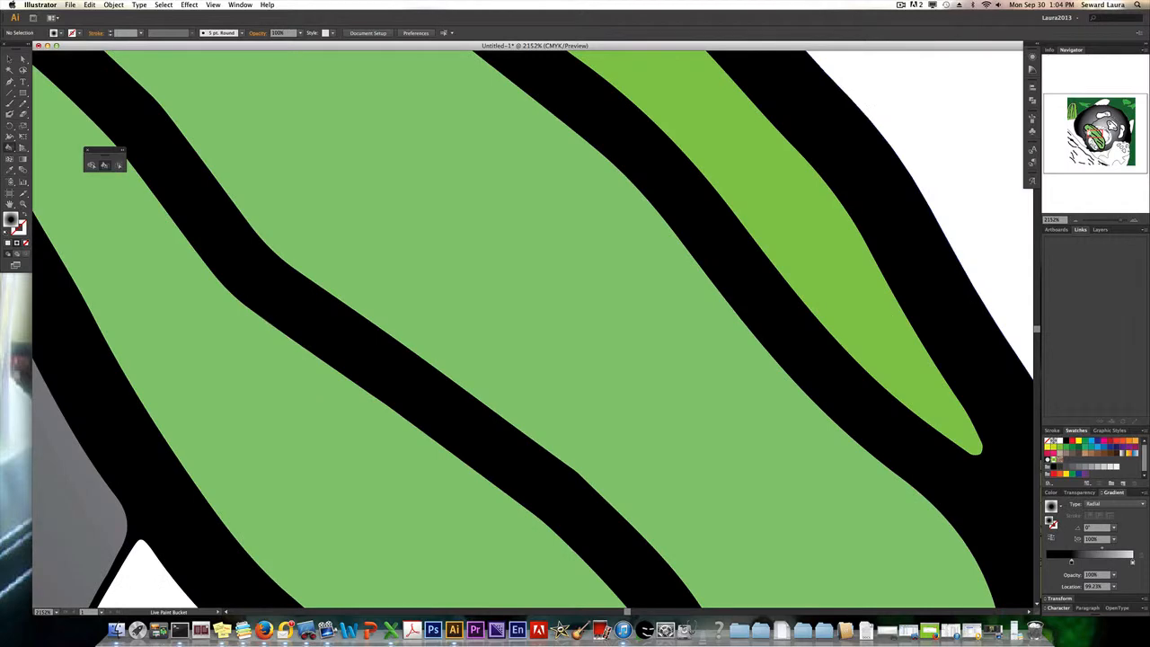
pyautogui.moveTo(1094, 133); pyautogui.dragTo(1104, 115)
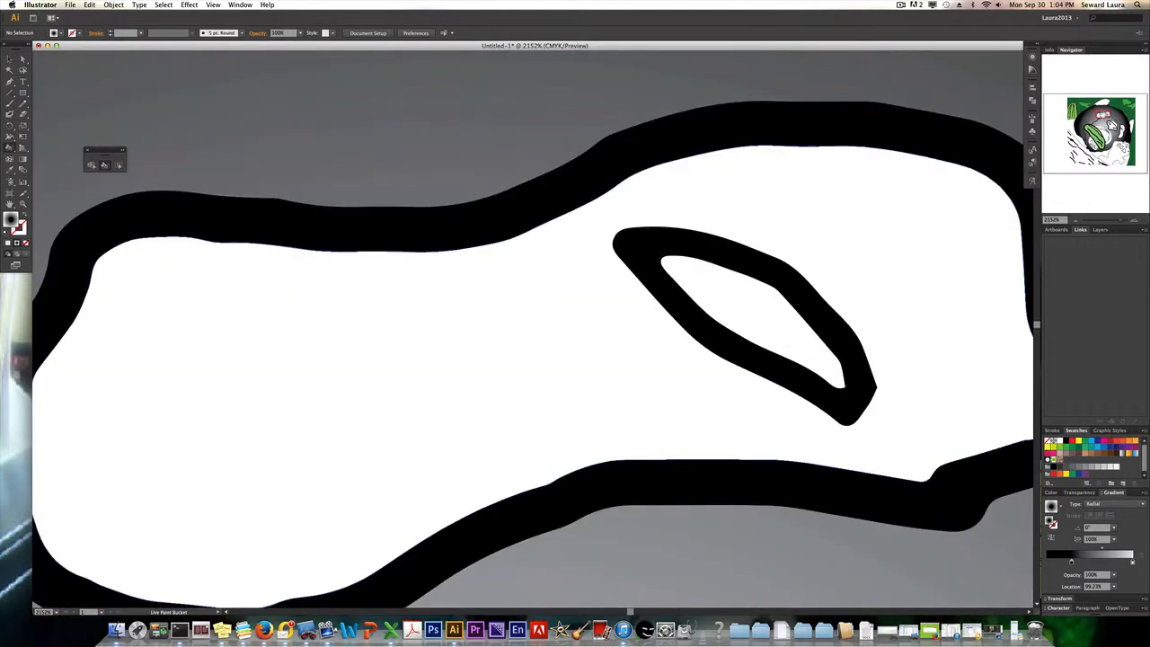
pyautogui.click(742, 267)
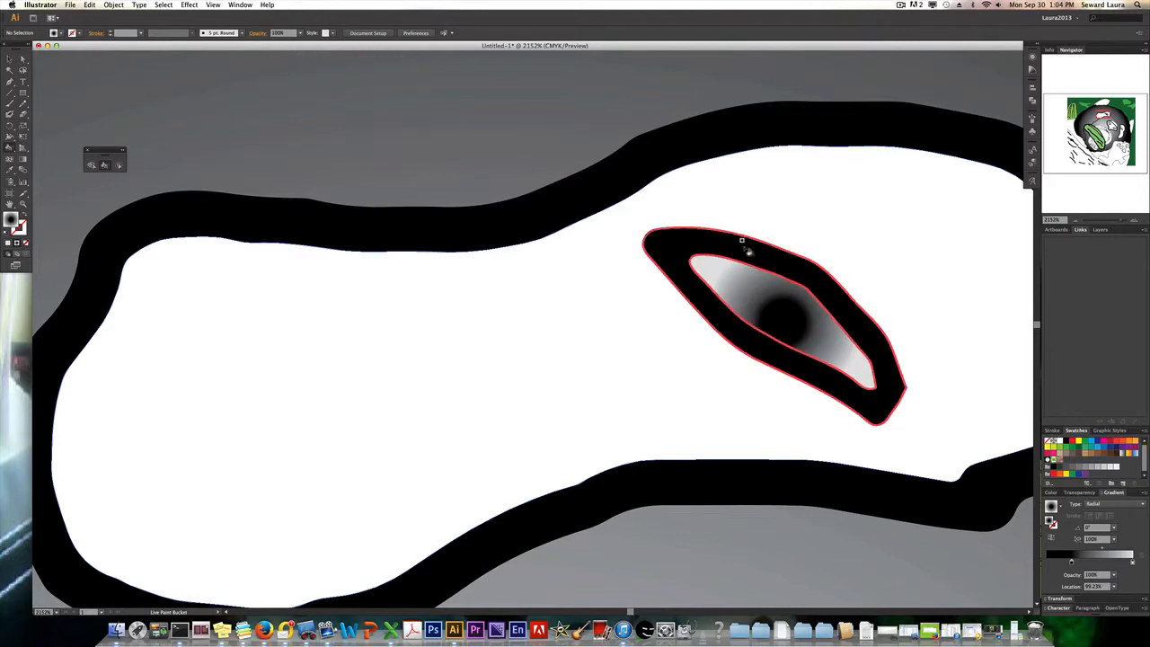
# Fill the inside of the small eye in the panda's right-hand eye patch with the same radial gradient.
pyautogui.press('super+0')
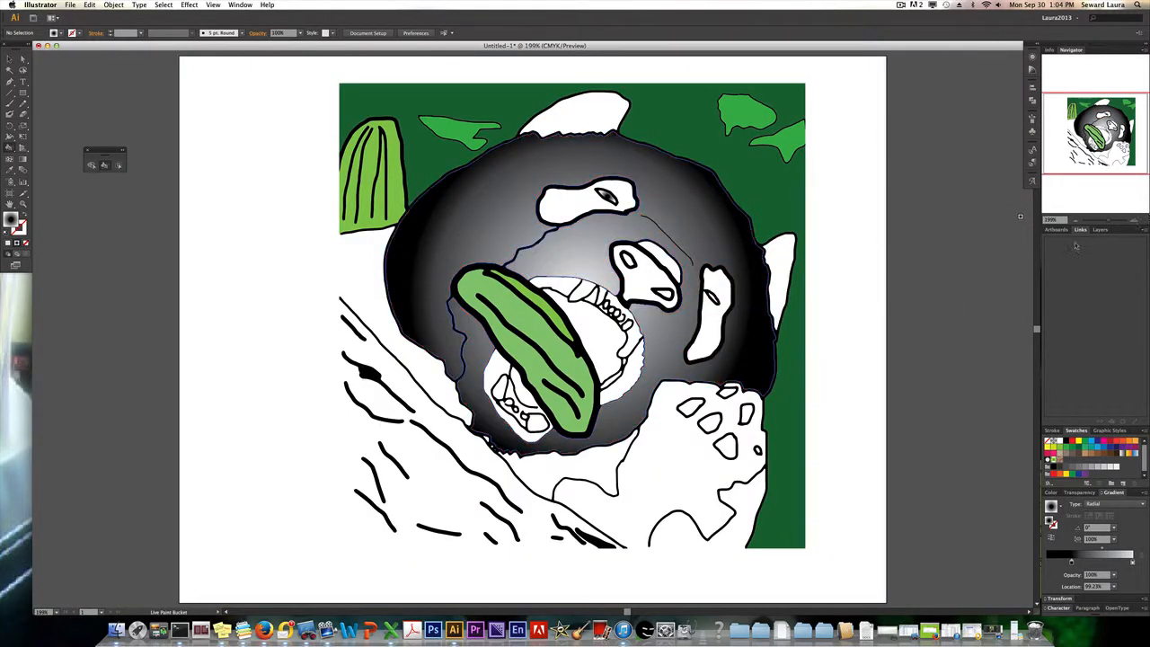
pyautogui.click(1119, 222)
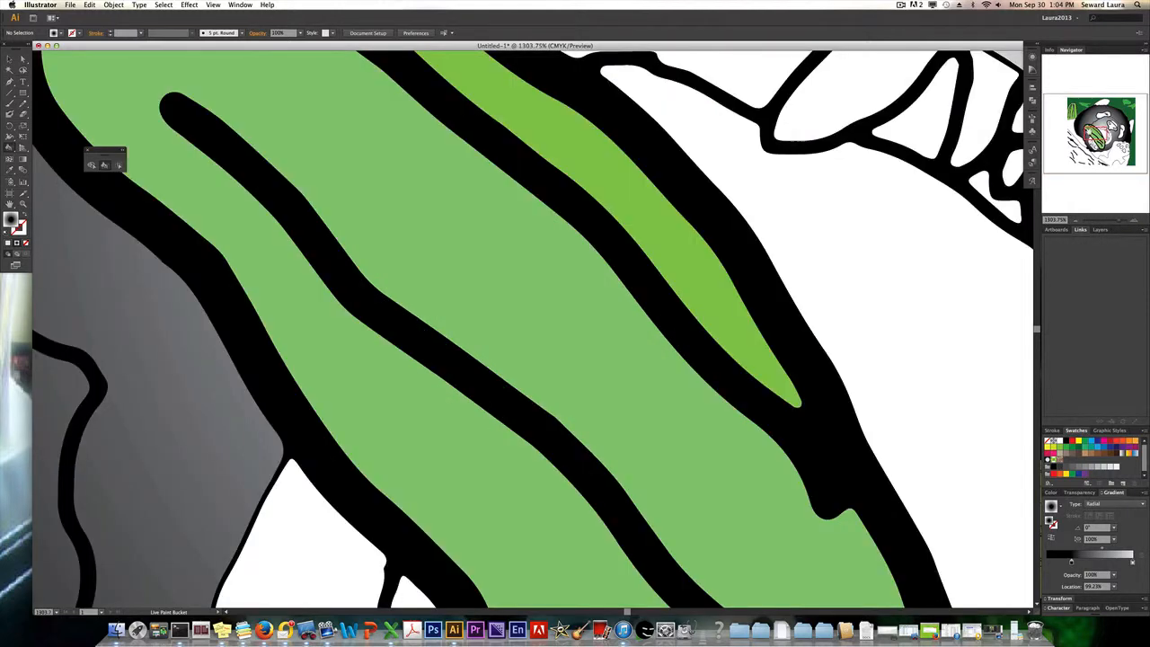
pyautogui.moveTo(1096, 138)
pyautogui.mouseDown()
pyautogui.moveTo(1126, 147)
pyautogui.moveTo(1122, 127)
pyautogui.mouseUp()
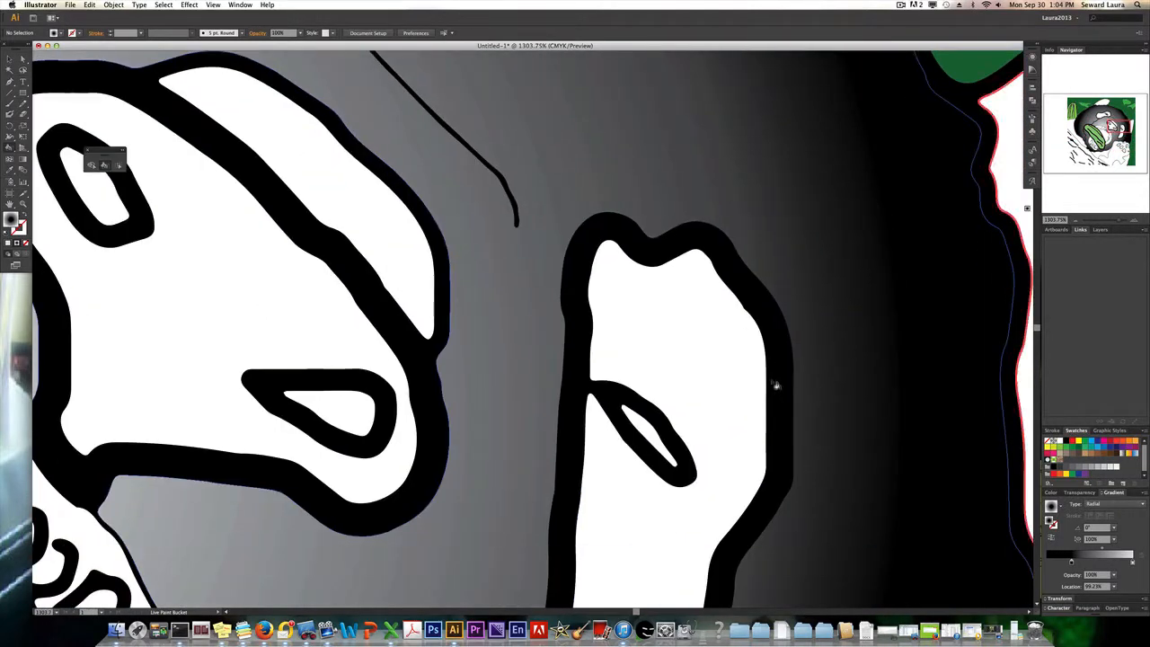
pyautogui.click(639, 416)
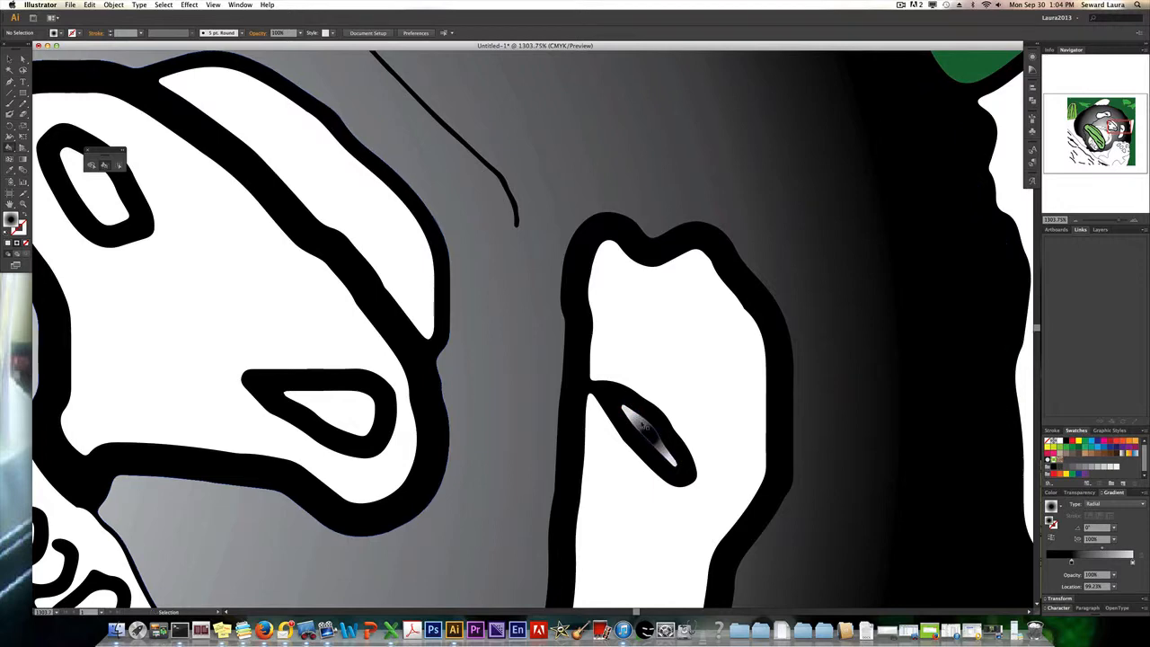
# Fill the log in the lower left corner of the artwork with a dark brown swatch.
pyautogui.press('super+0')
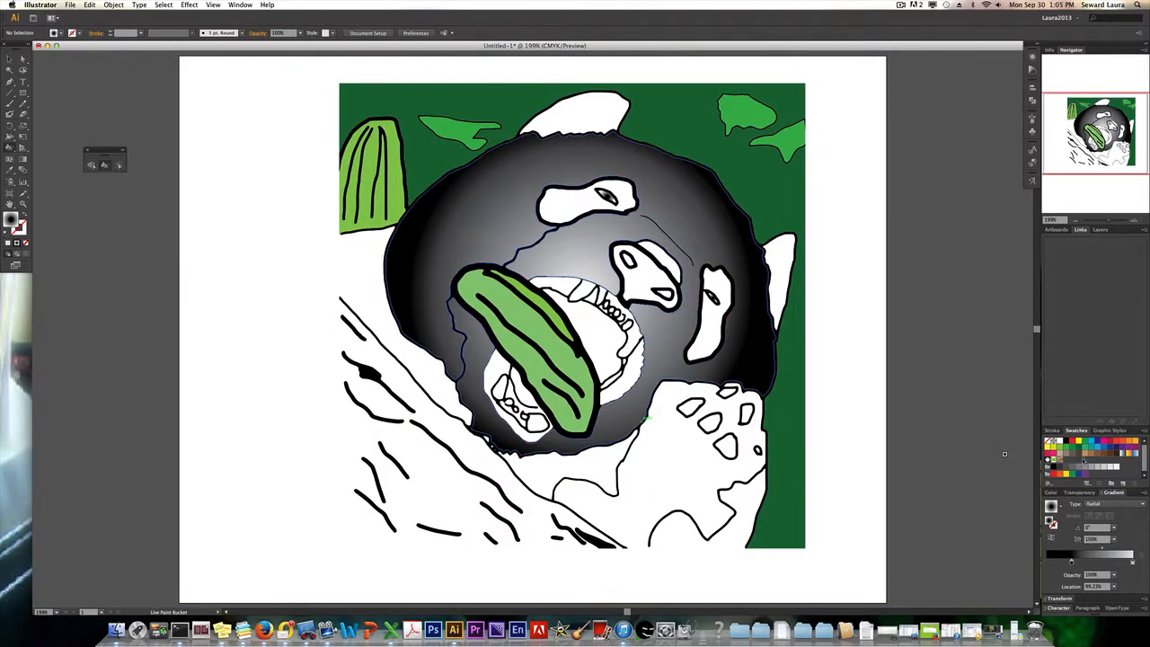
pyautogui.click(1081, 458)
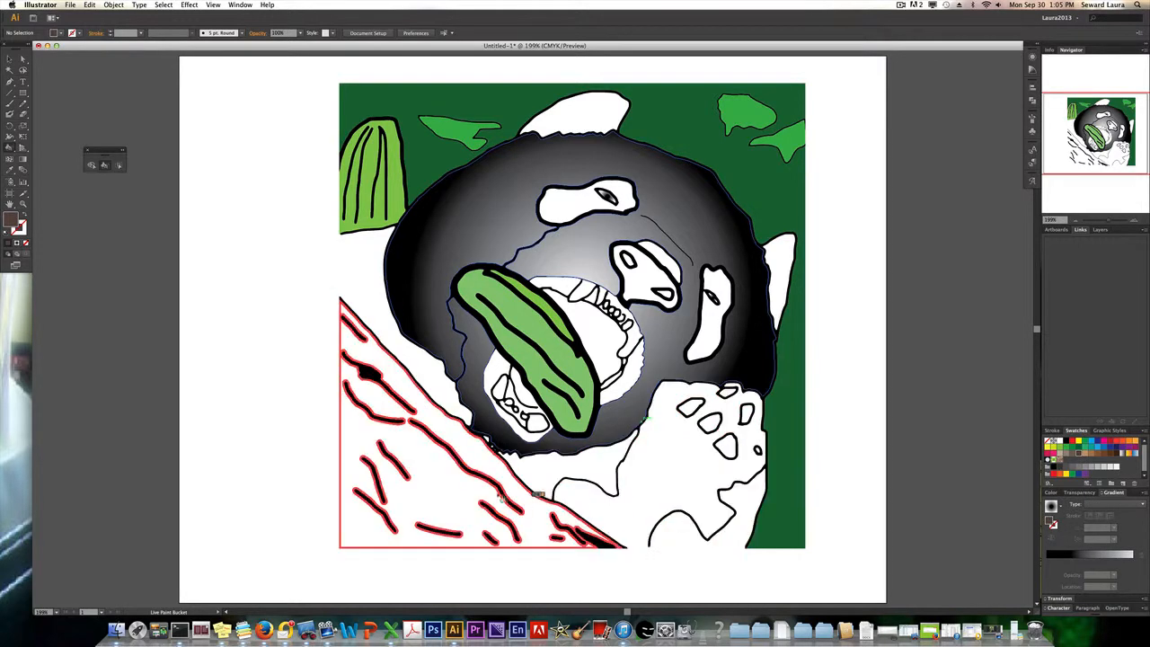
pyautogui.click(453, 483)
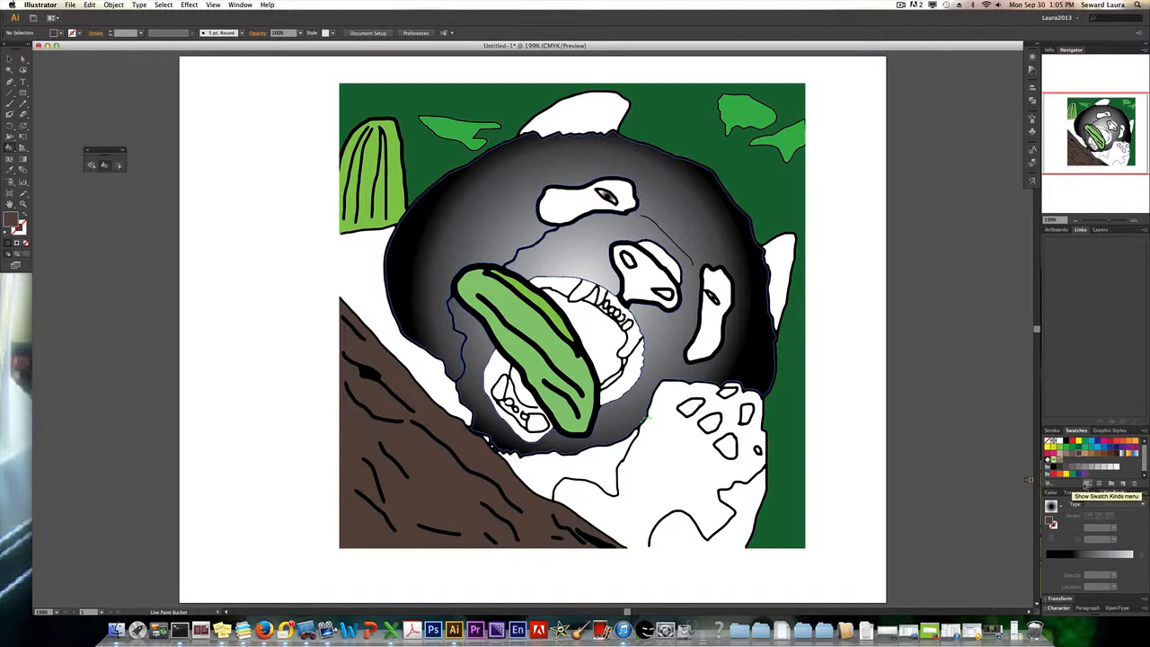
# Open the Nature_Foliage pattern swatch library beside the artwork and fill the dark green background around the panda with its green leaf pattern.
pyautogui.click(1087, 483)
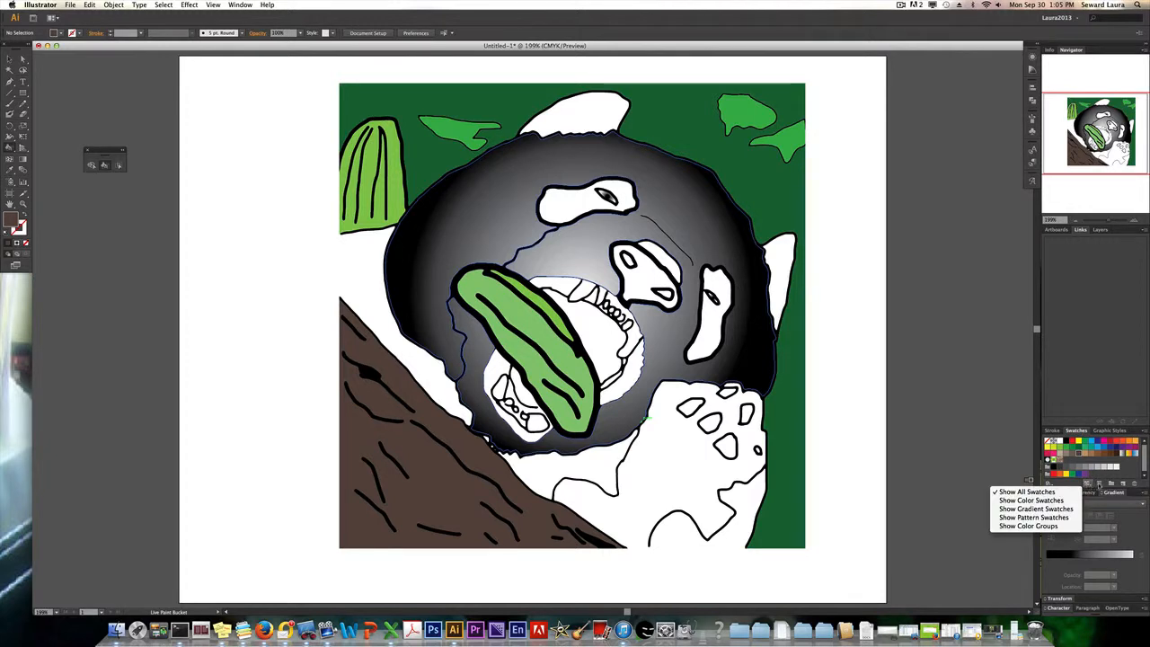
pyautogui.click(1053, 485)
pyautogui.click(1053, 485)
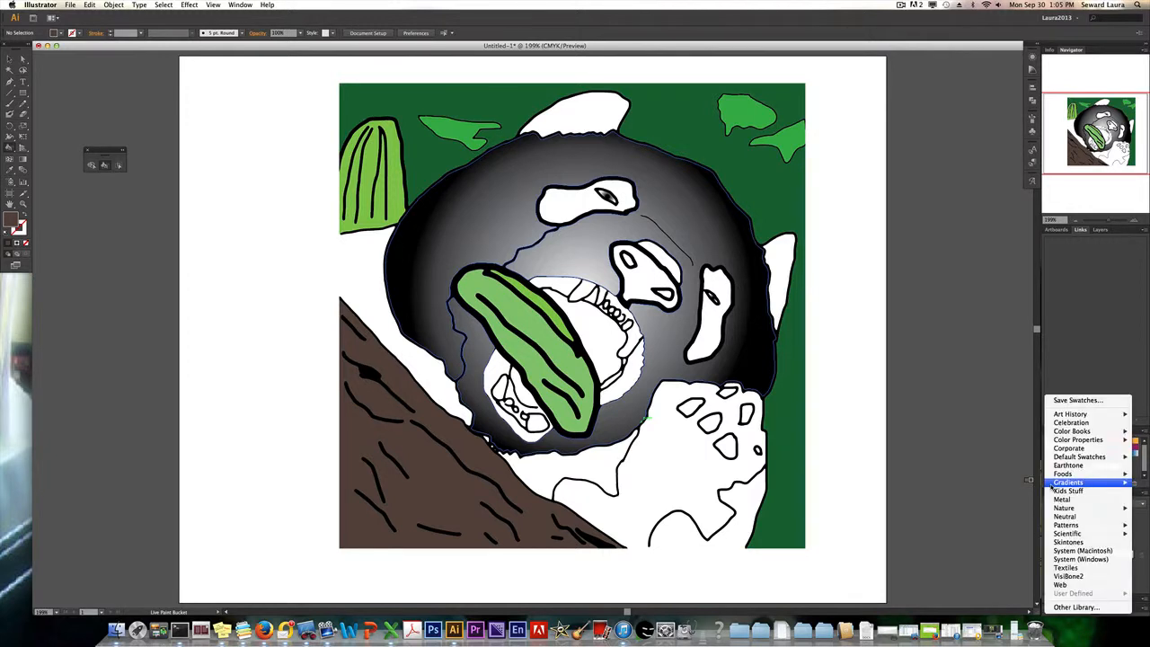
pyautogui.moveTo(1052, 485)
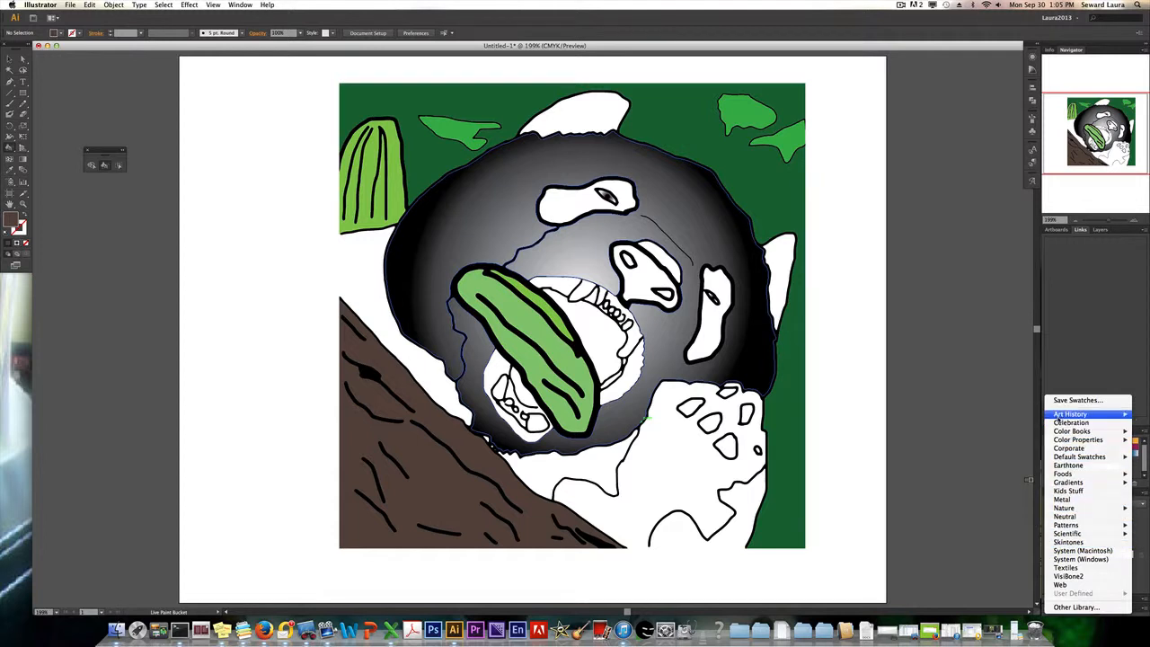
pyautogui.moveTo(1059, 417)
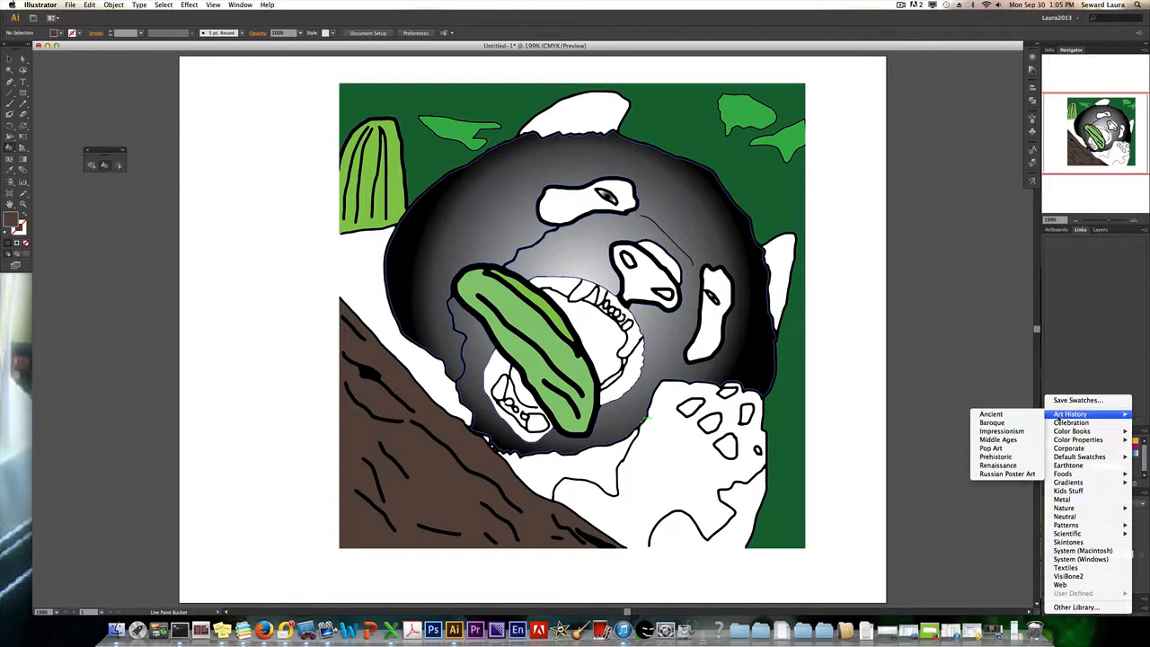
pyautogui.moveTo(1075, 526)
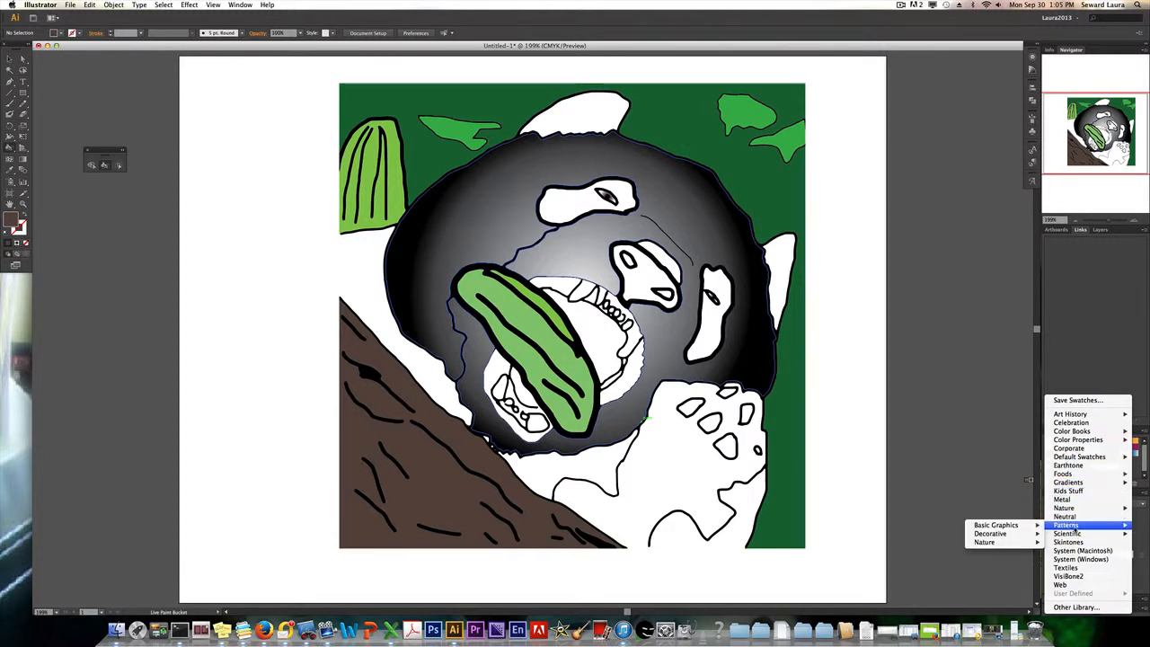
pyautogui.moveTo(1028, 527)
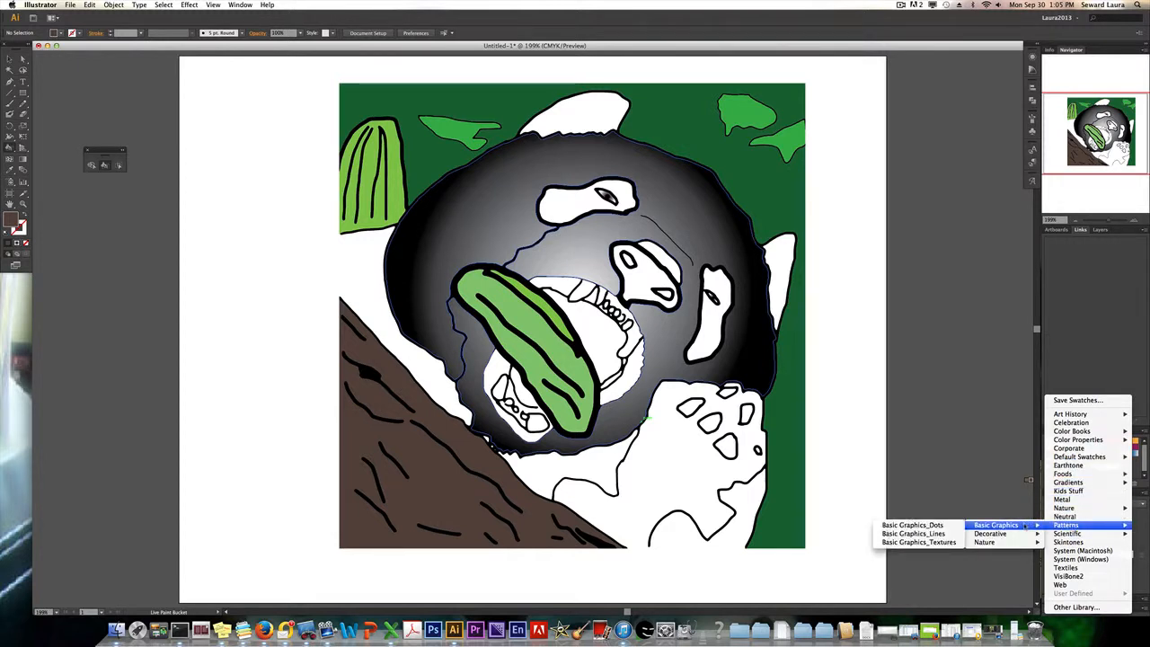
pyautogui.moveTo(988, 542)
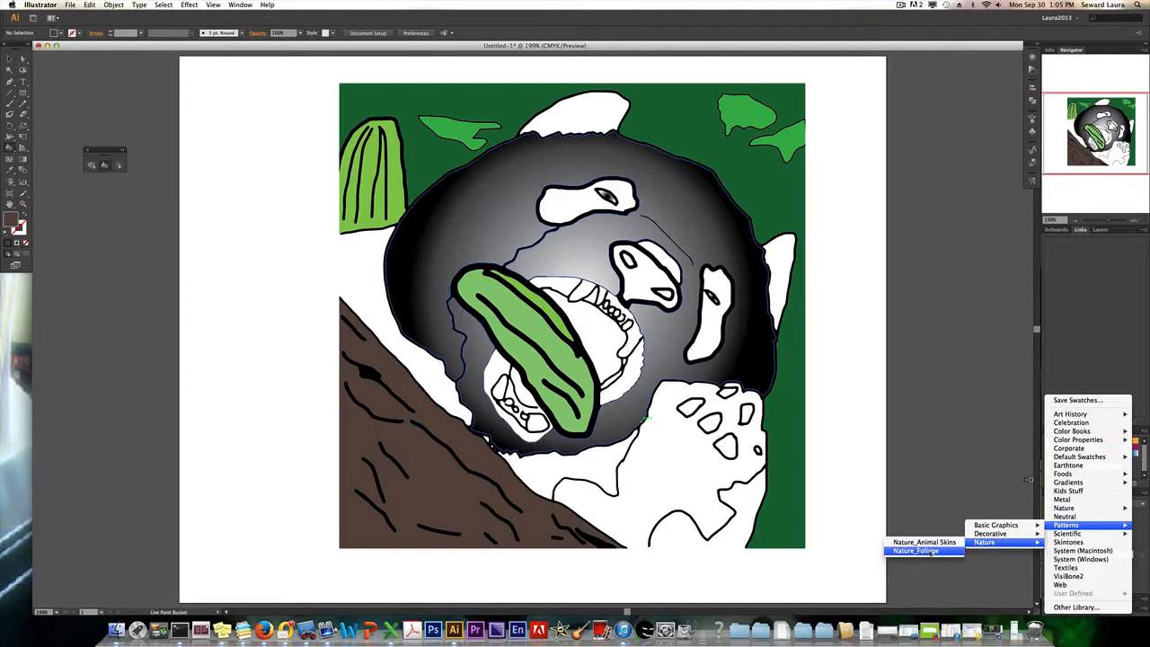
pyautogui.click(921, 550)
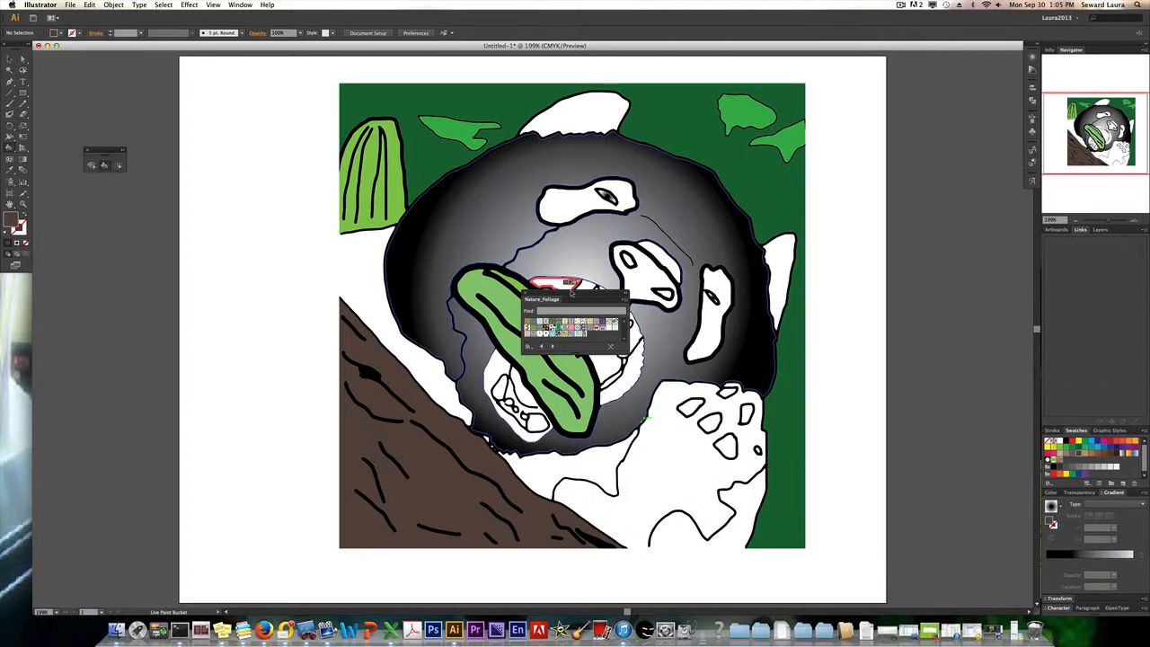
pyautogui.moveTo(572, 293); pyautogui.dragTo(998, 288)
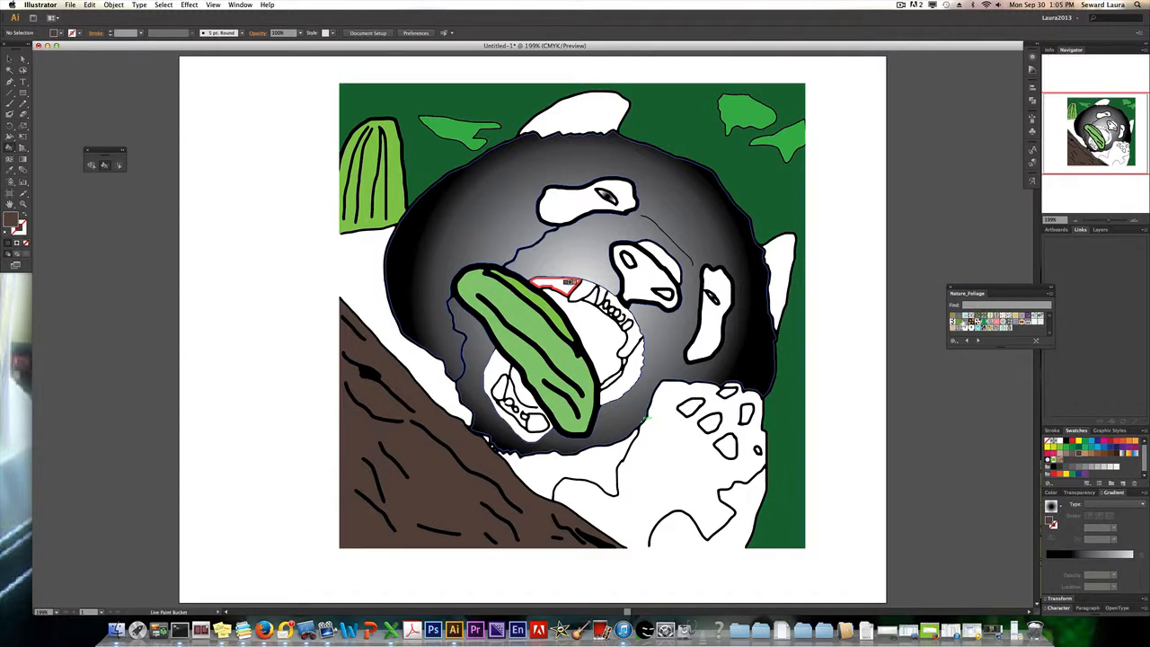
pyautogui.click(961, 322)
pyautogui.click(753, 176)
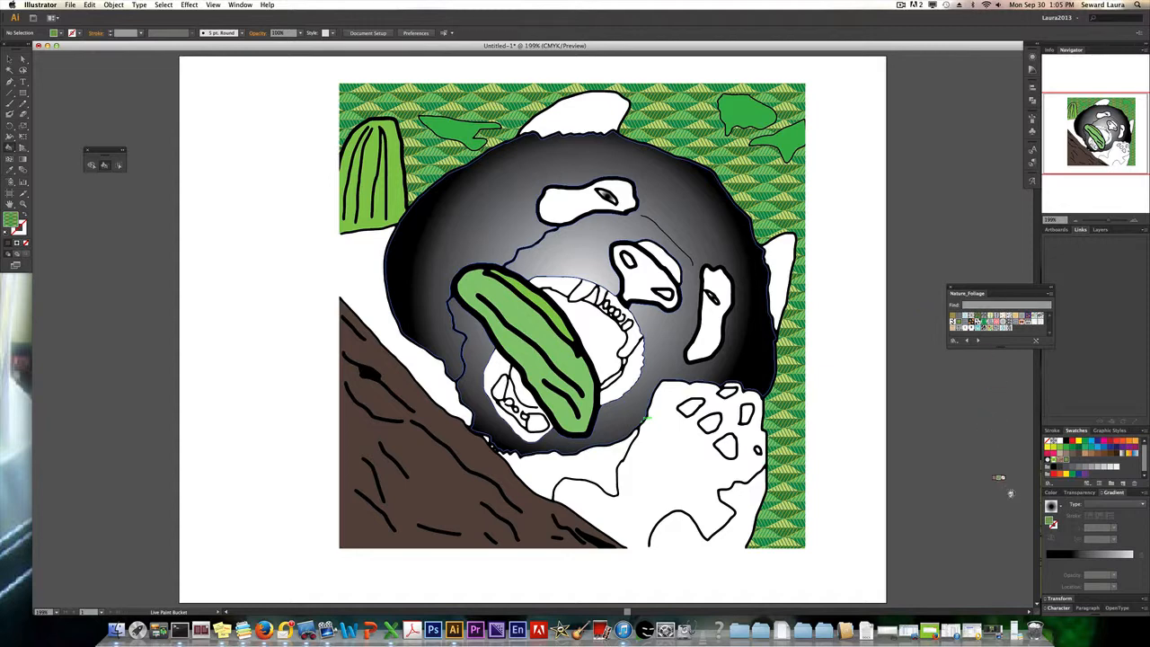
pyautogui.click(1048, 483)
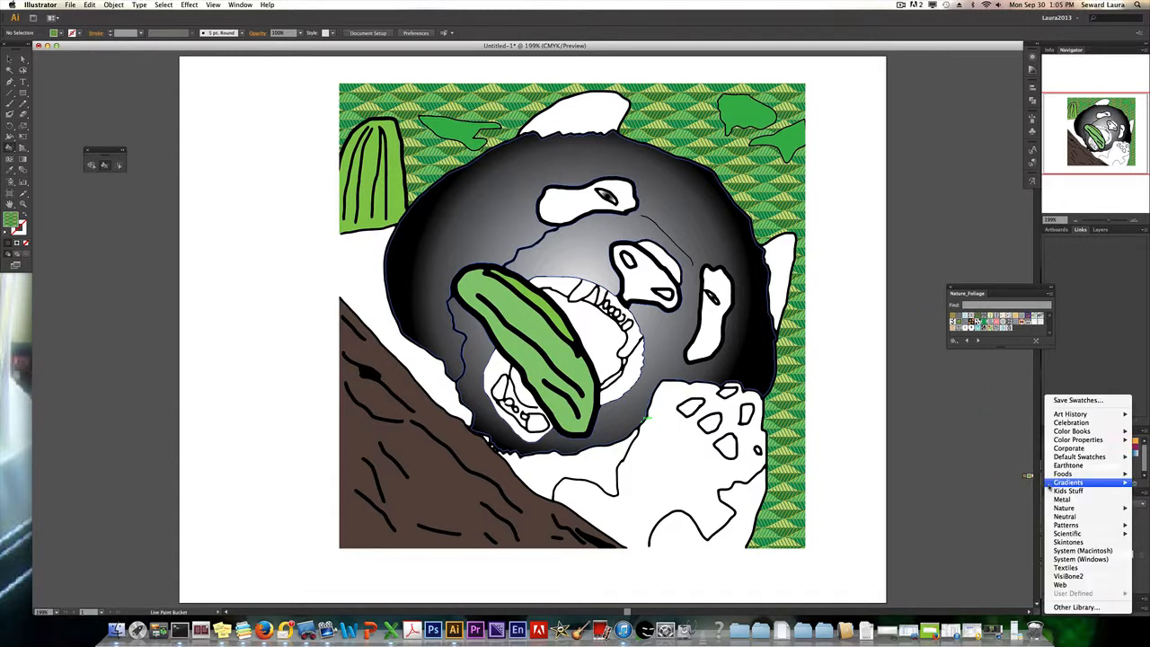
pyautogui.click(980, 409)
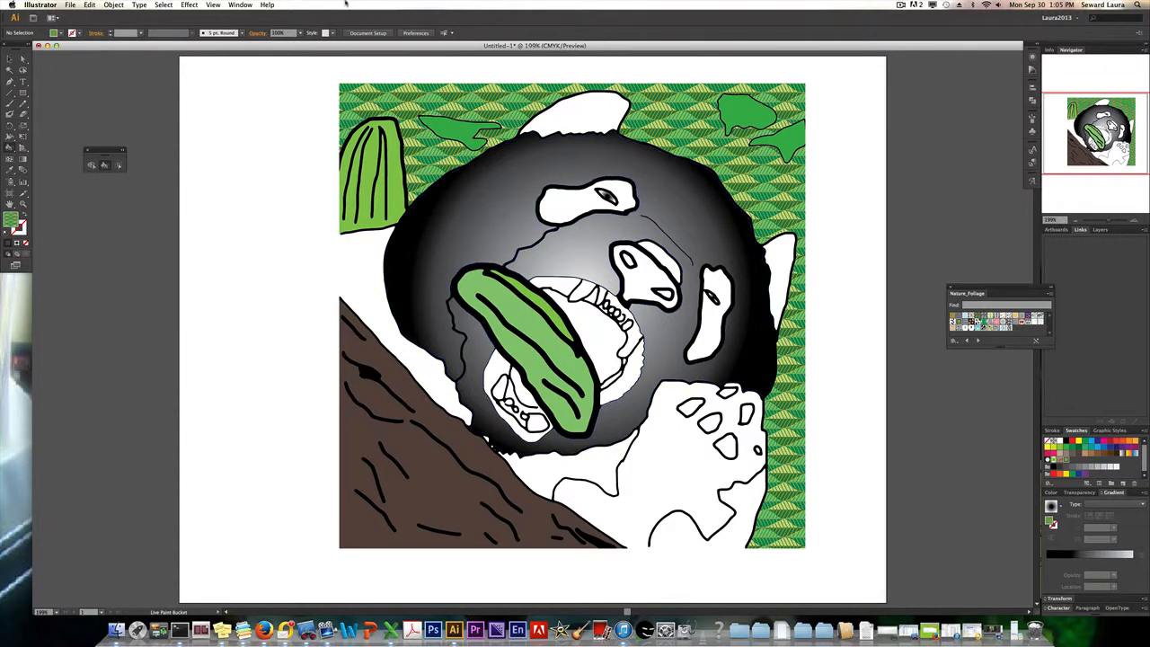
pyautogui.click(238, 5)
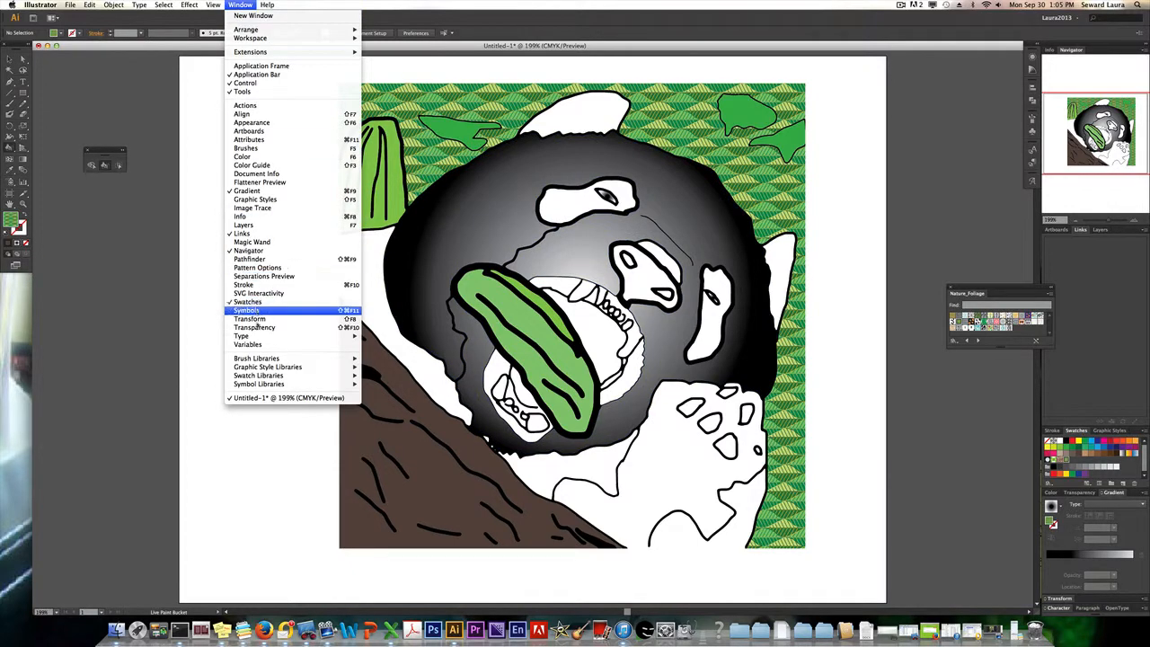
pyautogui.moveTo(258, 358)
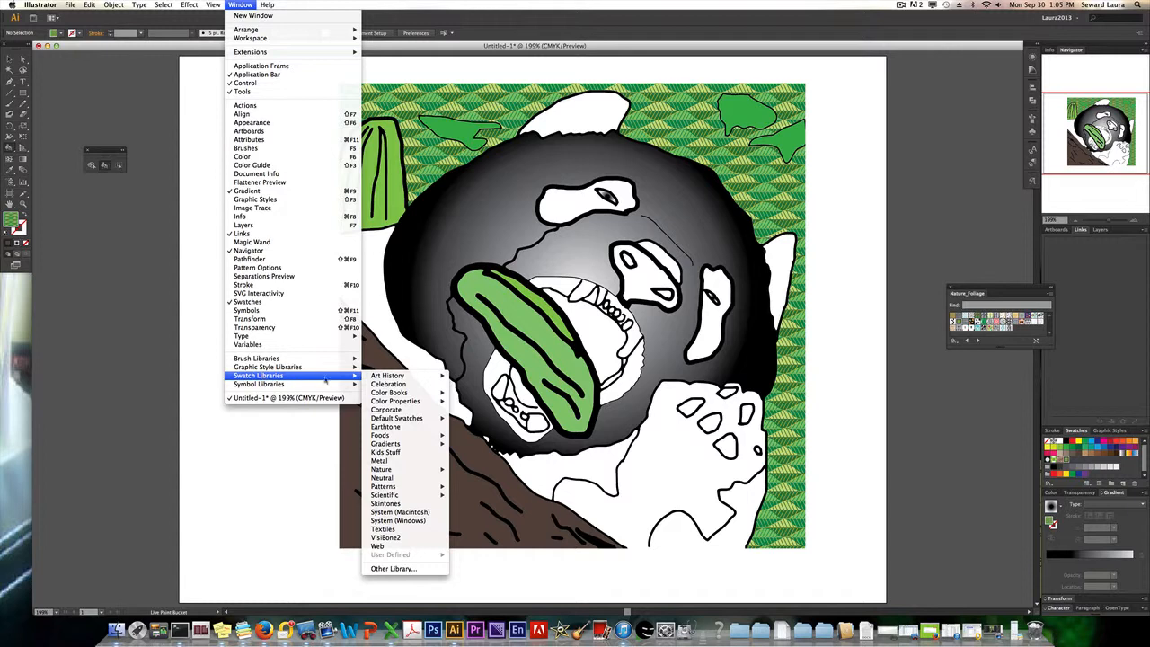
pyautogui.moveTo(410, 488)
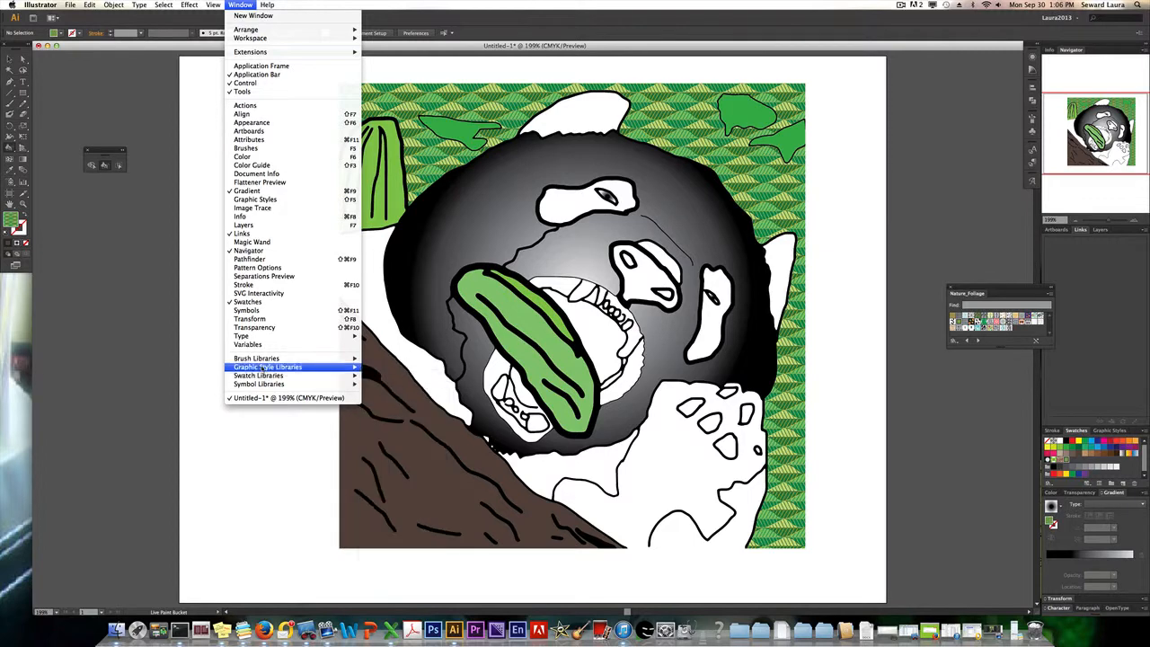
pyautogui.click(197, 315)
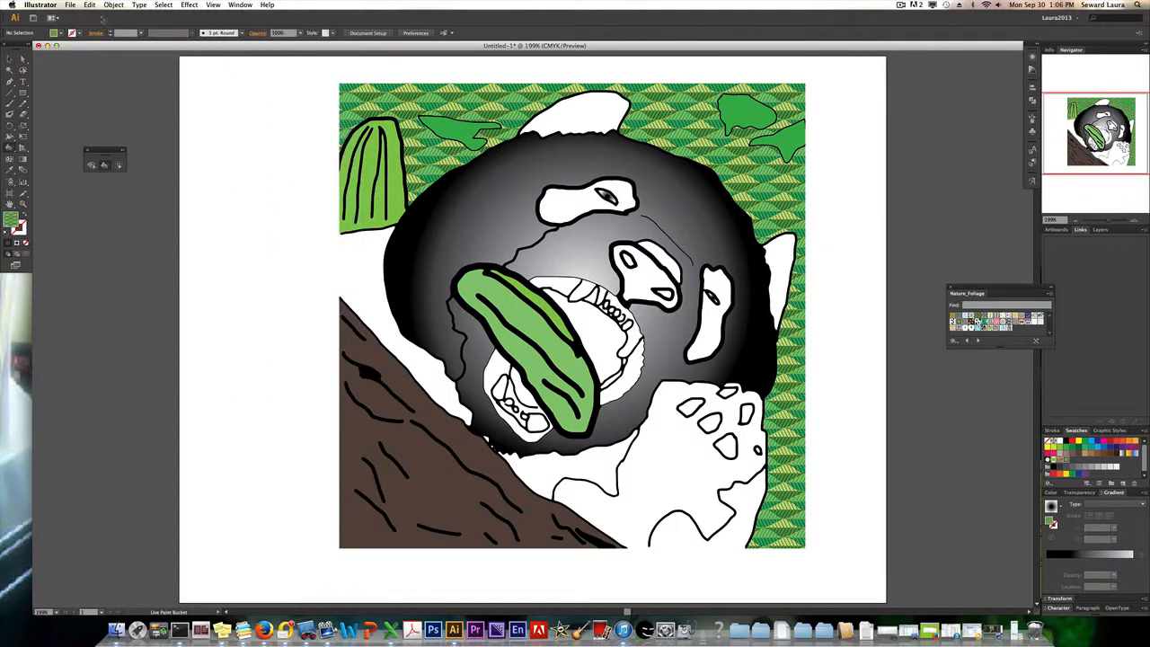
# Save the artwork in the am folder as "vector color" in Adobe Illustrator (ai) format, accepting the Illustrator CS6 options.
pyautogui.click(71, 5)
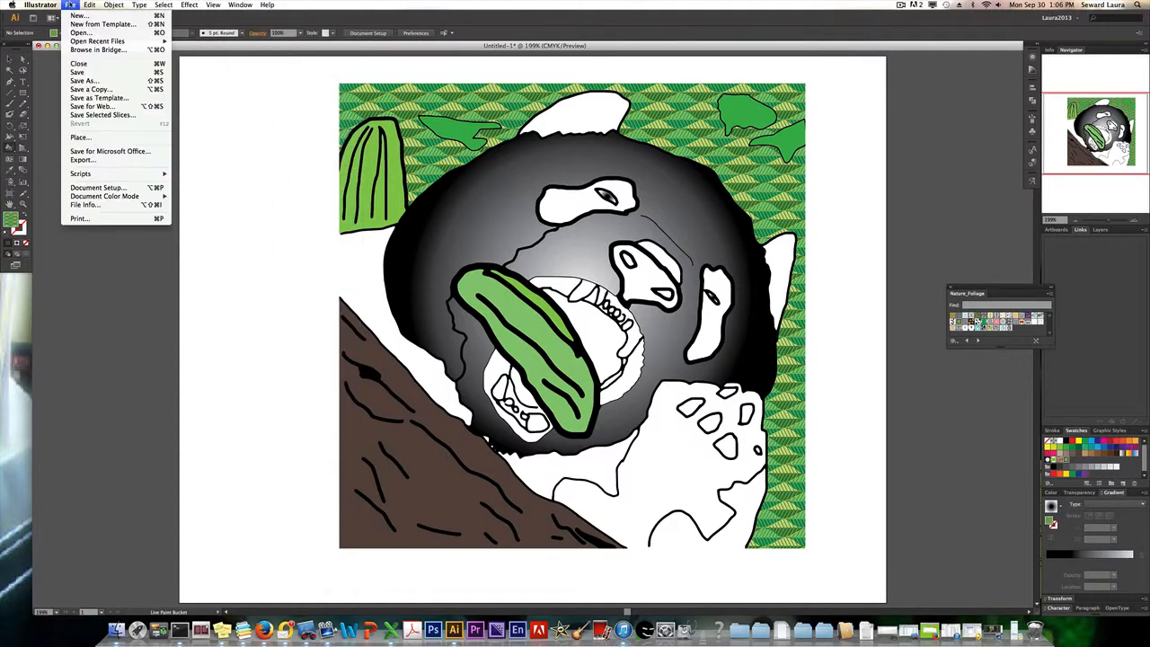
pyautogui.click(85, 80)
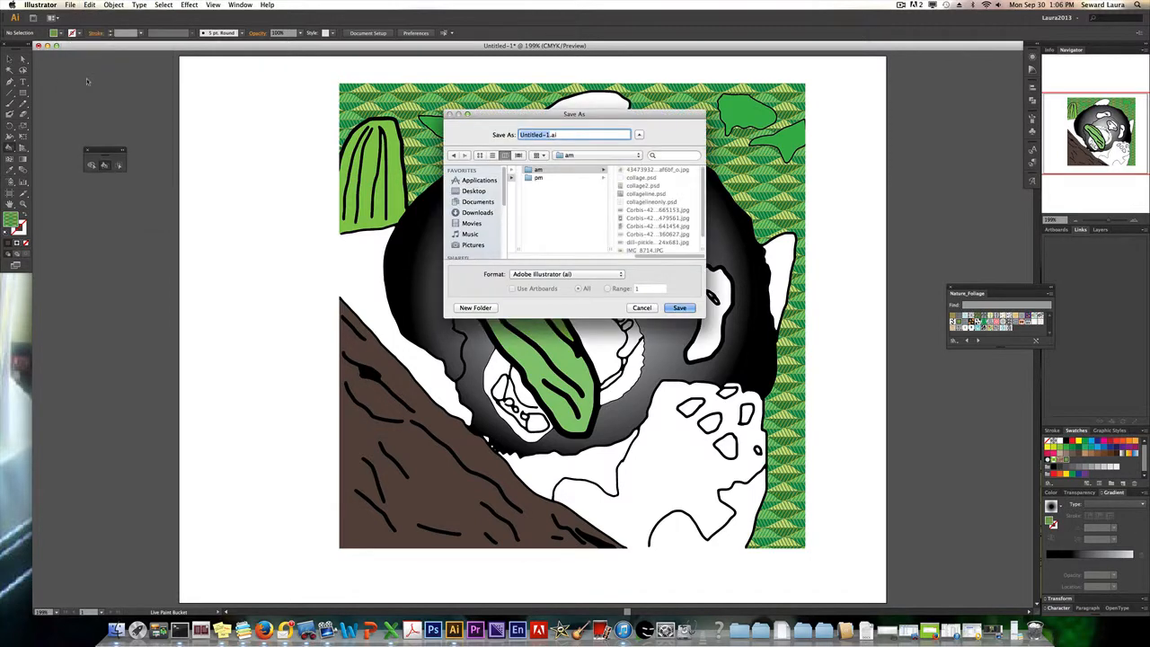
pyautogui.write('dolor')
pyautogui.press('BackSpace')
pyautogui.press('BackSpace')
pyautogui.press('BackSpace')
pyautogui.press('BackSpace')
pyautogui.press('BackSpace')
pyautogui.write('vegtor color')
pyautogui.click(679, 308)
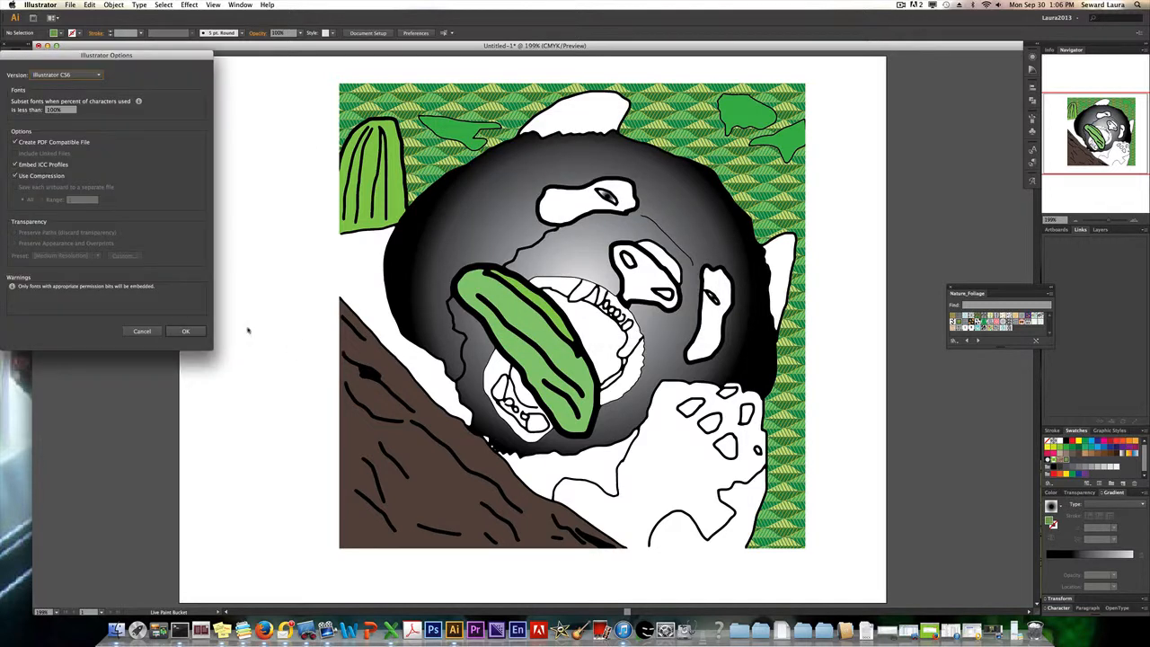
pyautogui.click(184, 332)
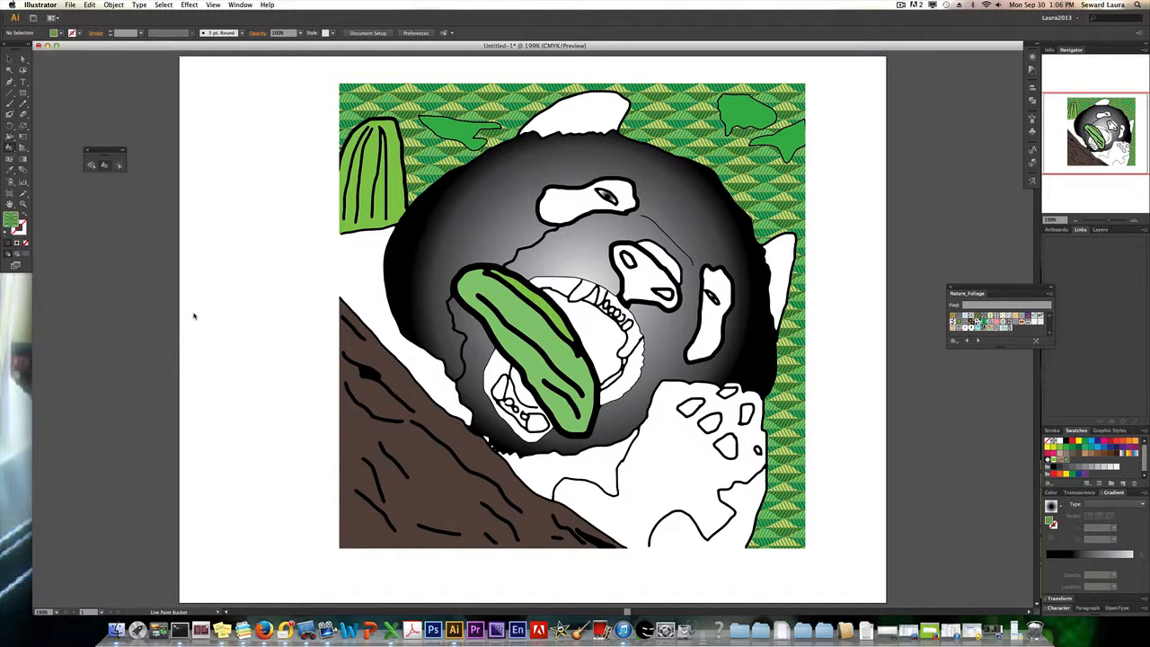